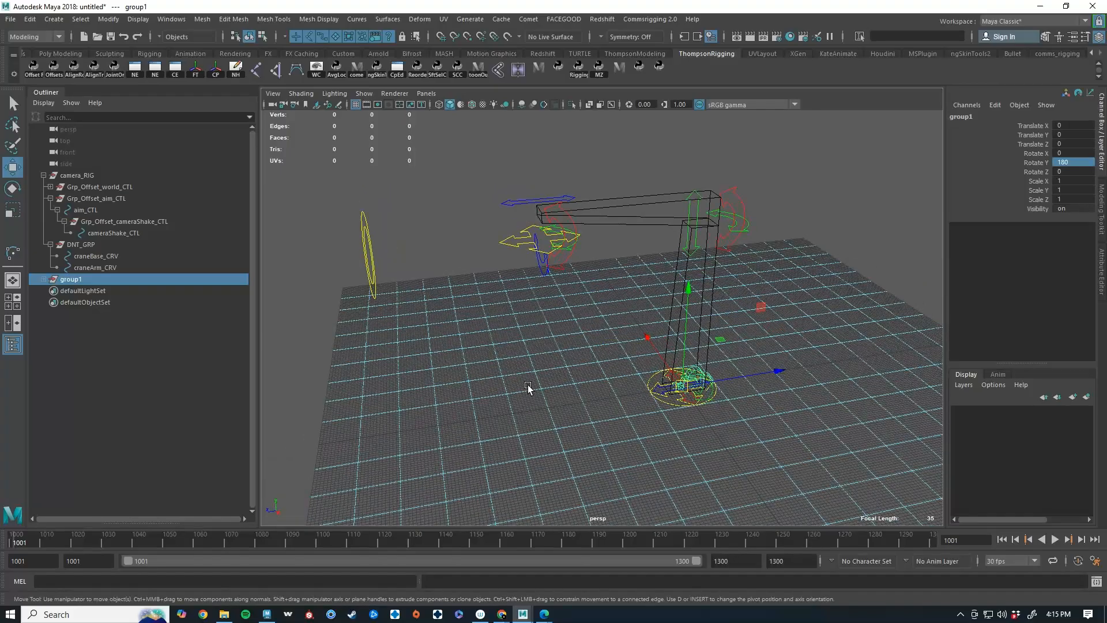
Wrap group1 in two nested parent groups and name the outermost one cameraAim_offset
key("ctrl+g")
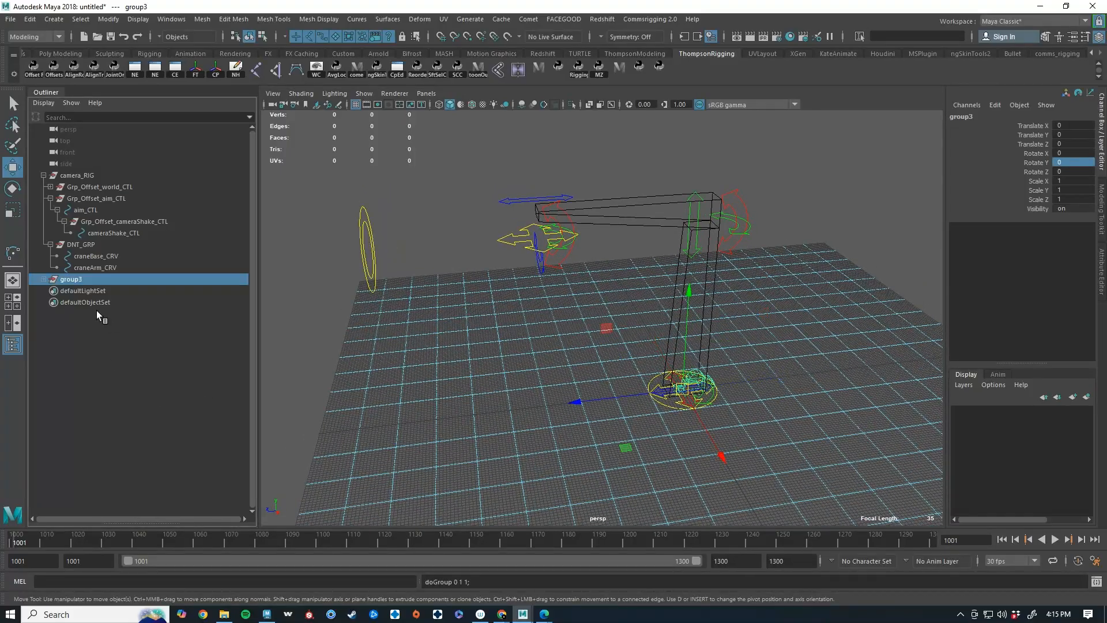
left_click(44, 279)
double_click(68, 279)
type("cameraAim_offset")
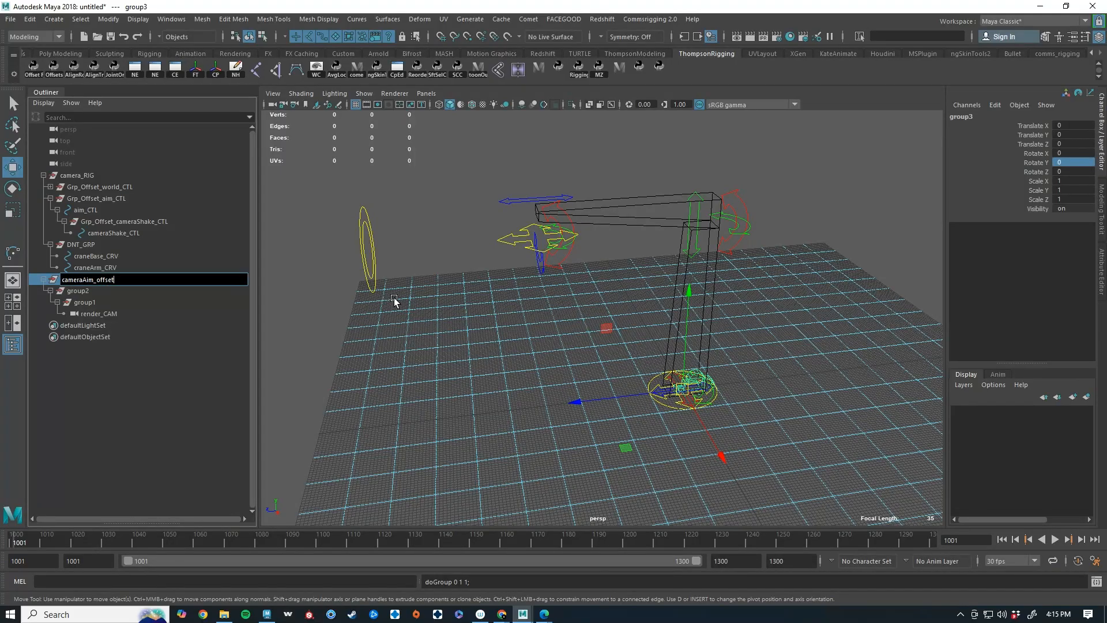
key("Return")
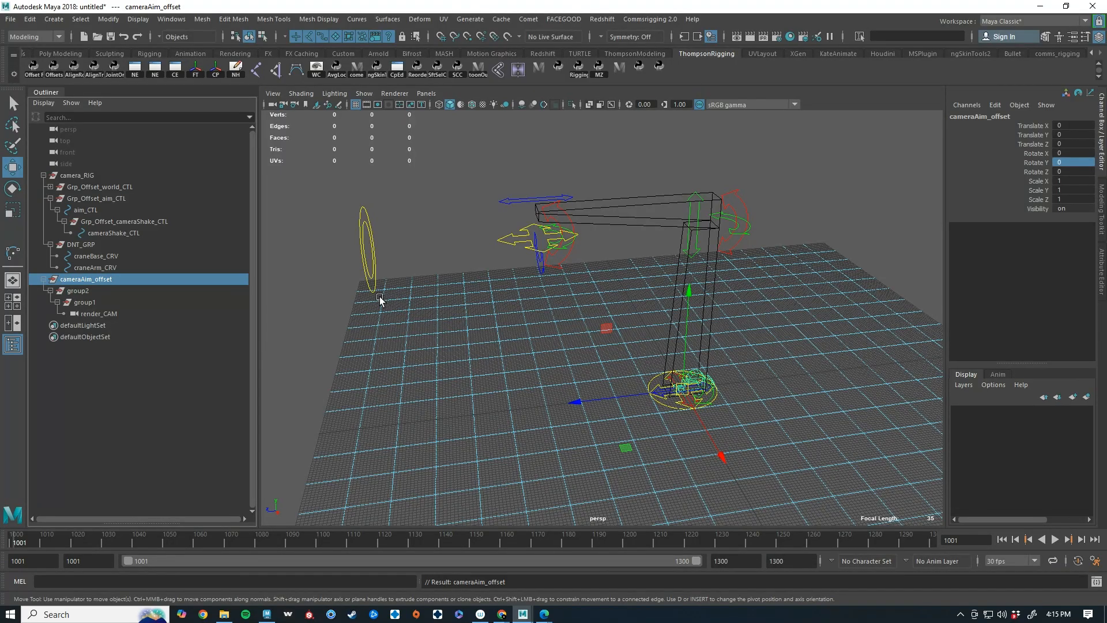
Rename the middle group cameraShake and the innermost group above render_CAM cameraOffset
double_click(83, 291)
type("cameraShake")
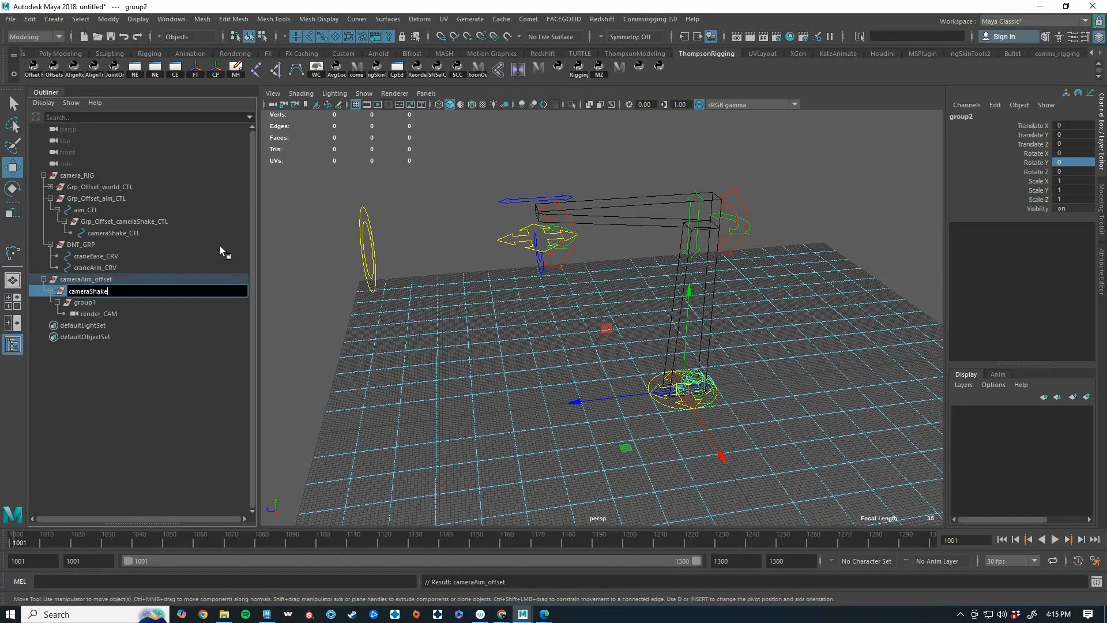
key("Return")
double_click(103, 304)
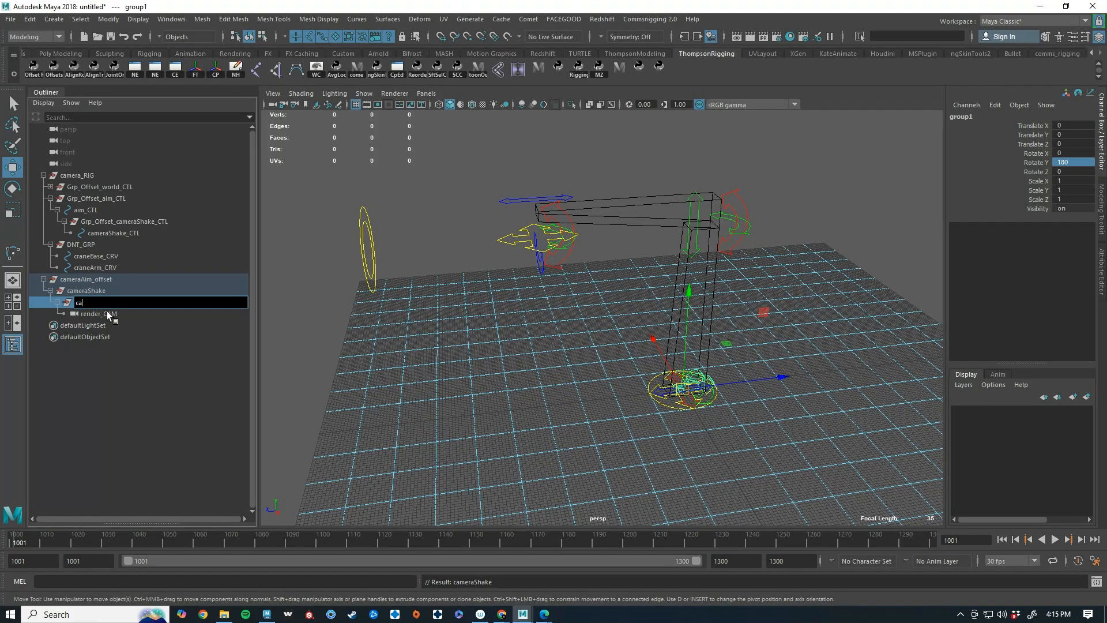
type("cameraOffset")
key("Return")
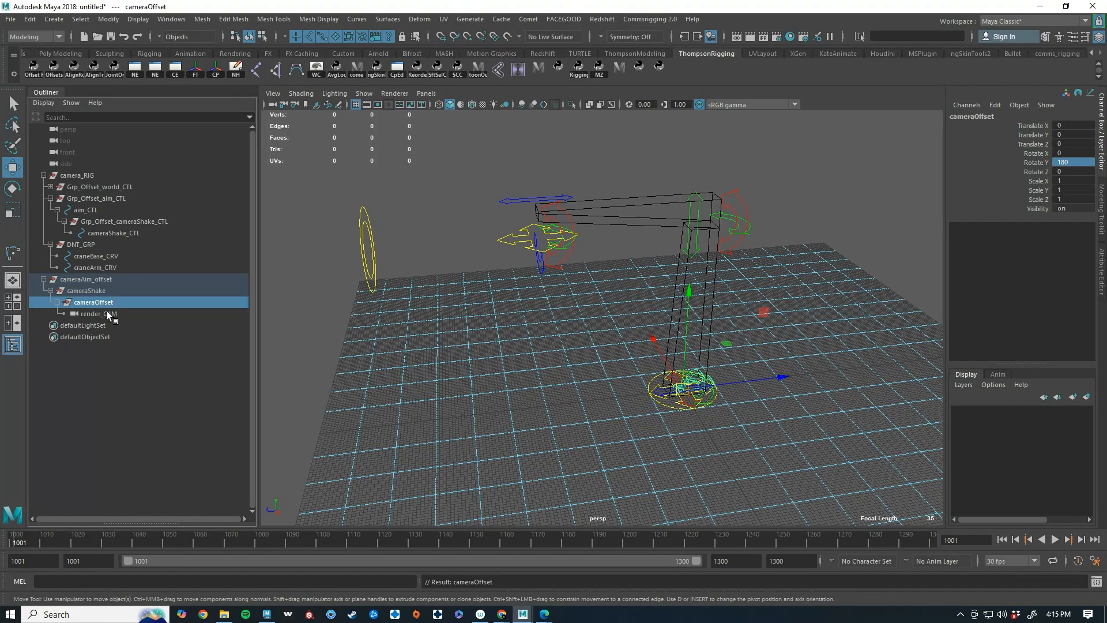
left_click(81, 280)
key("v")
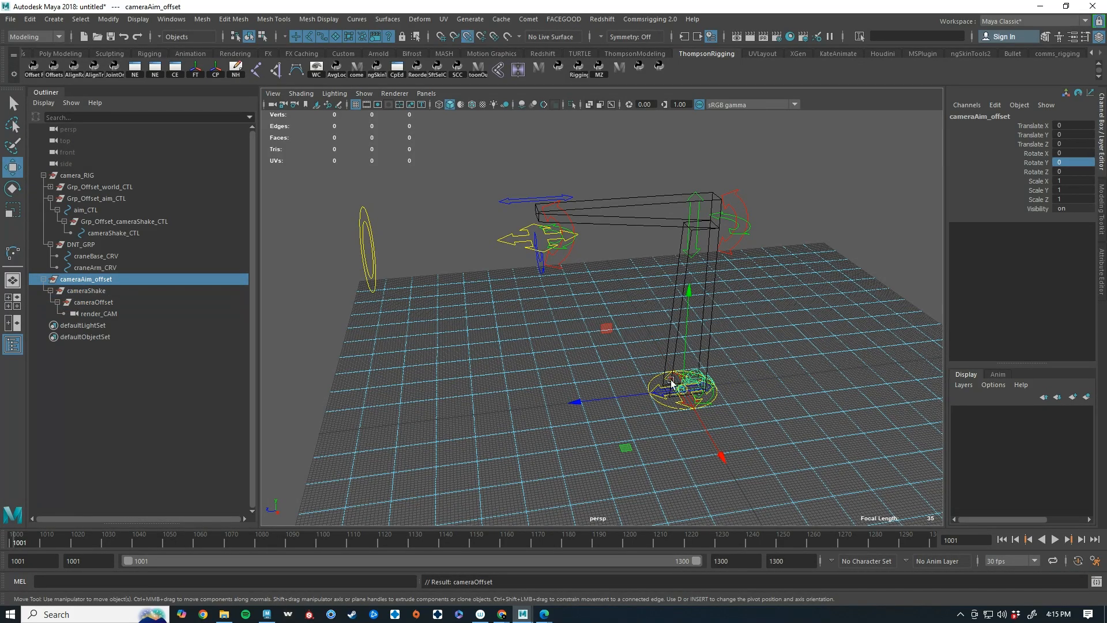
left_click_drag(683, 390, 684, 390)
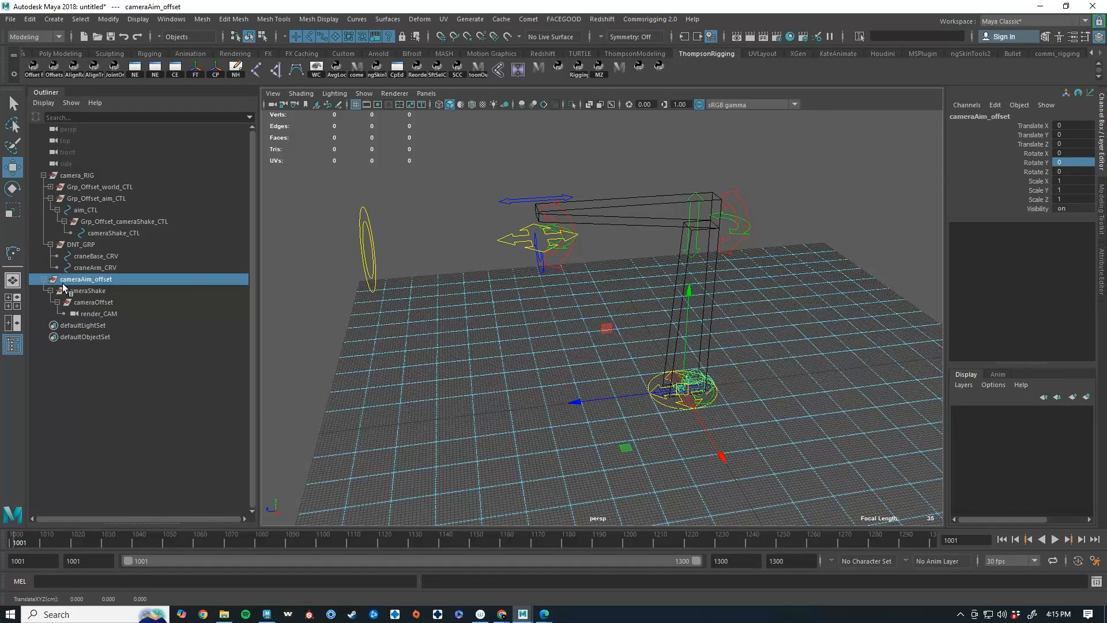
Expand the whole camera_RIG hierarchy and parent cameraAim_offset under camera_roll_CTL
left_click(43, 176)
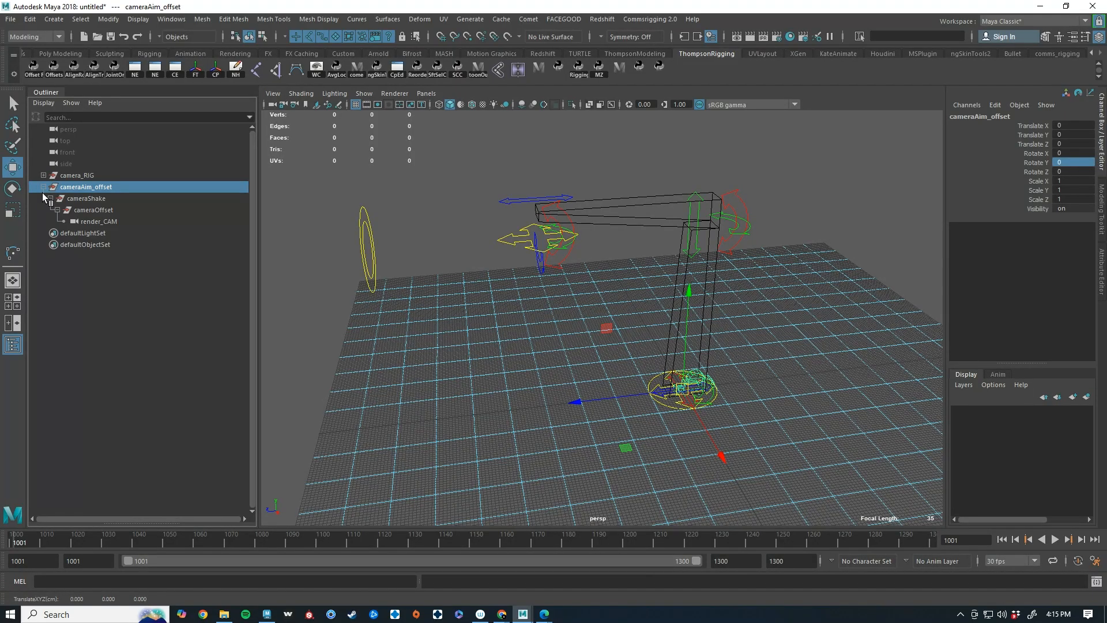
left_click(44, 187)
left_click(43, 175)
left_click(44, 173)
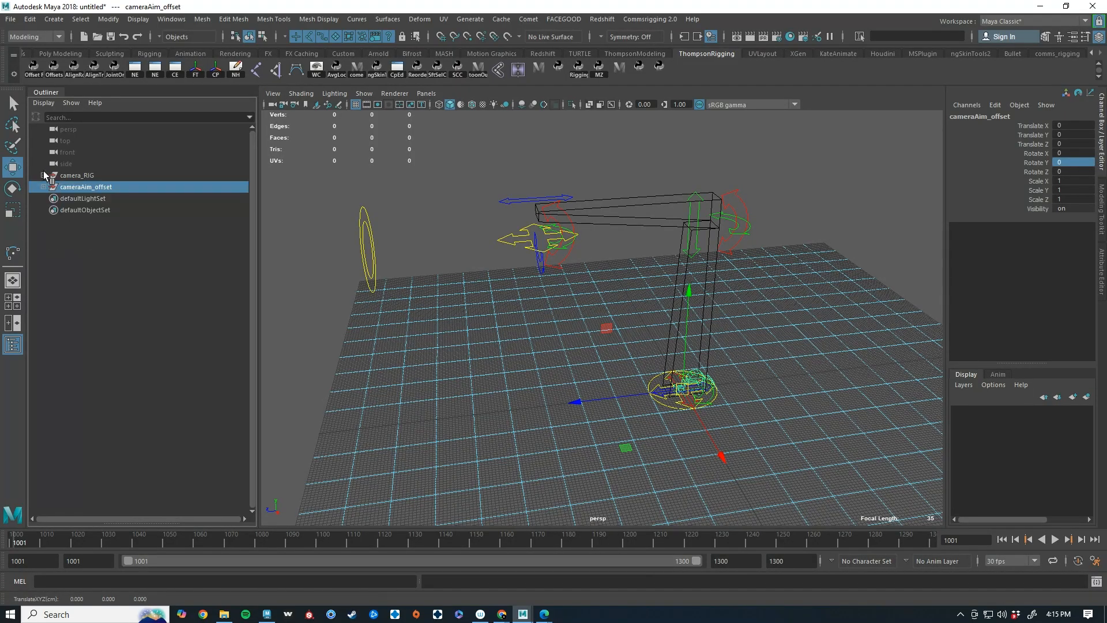
left_click(44, 173, "shift")
left_click_drag(249, 302, 356, 301)
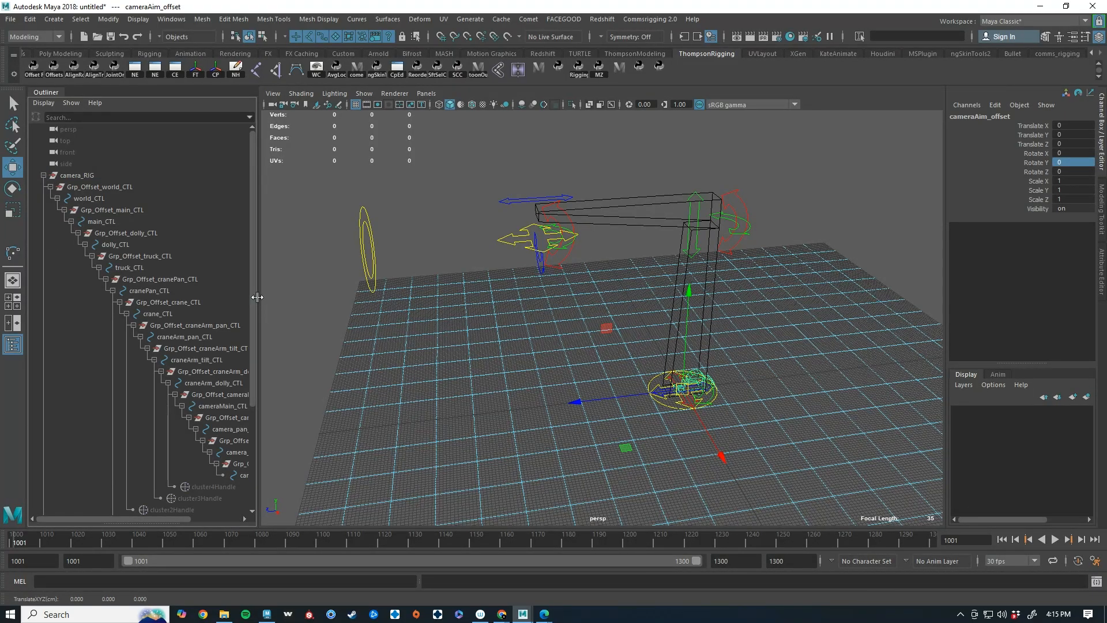
scroll(233, 364, "down", 4)
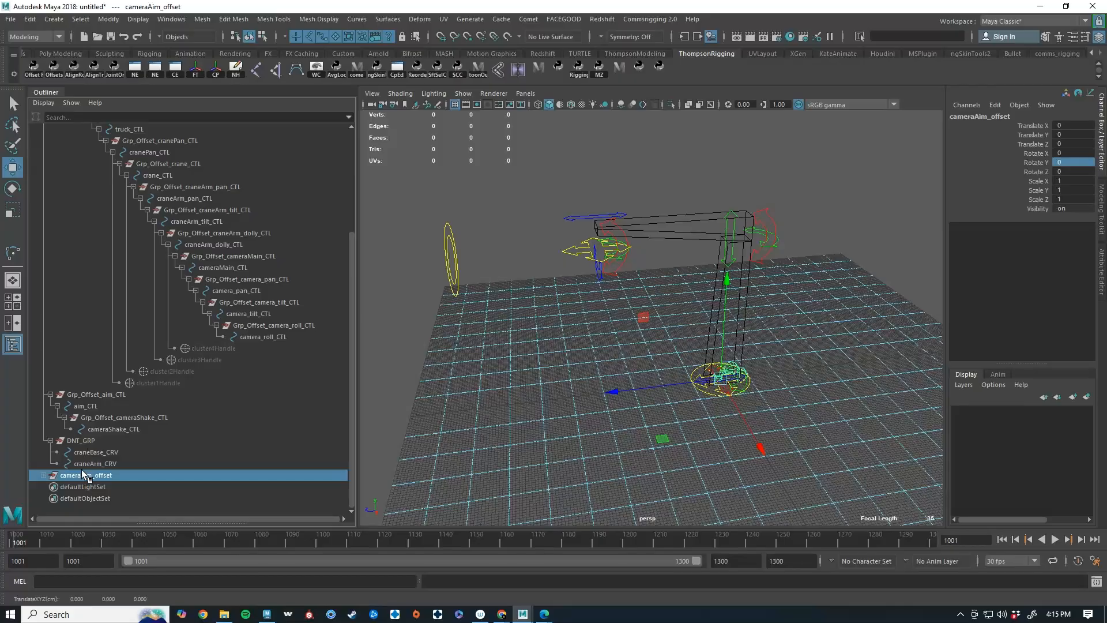
middle_click_drag(83, 471, 272, 339)
Check the nested cameraAim_offset, cameraShake and cameraOffset groups under camera_roll_CTL one by one
left_click_drag(728, 377, 705, 395, "alt")
left_click(230, 348)
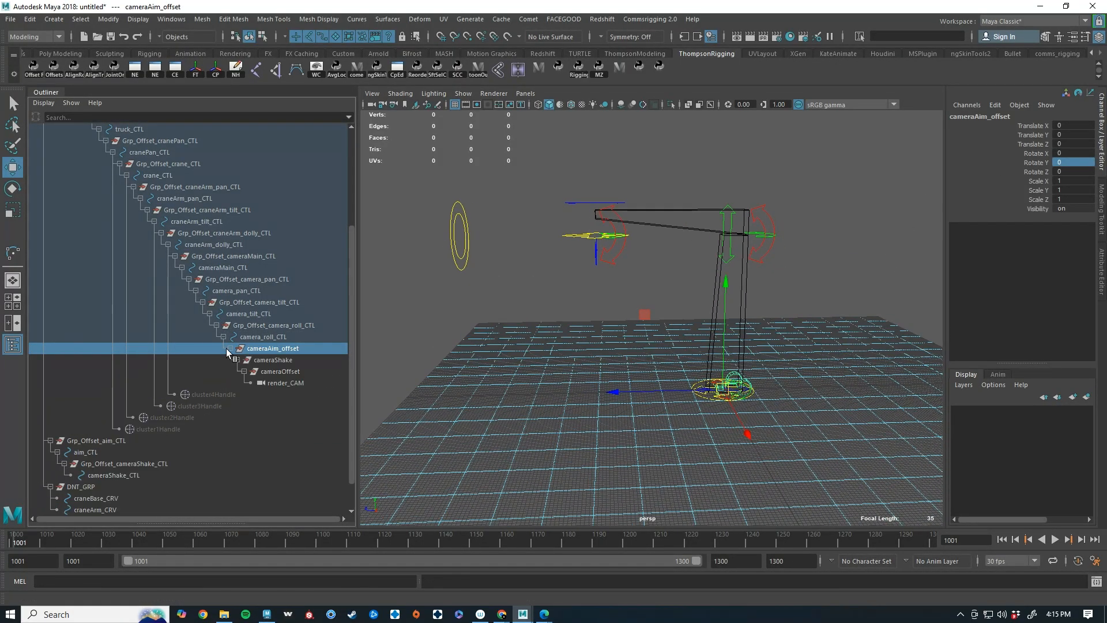
left_click(268, 359)
left_click(277, 372)
left_click(275, 362)
left_click(268, 350)
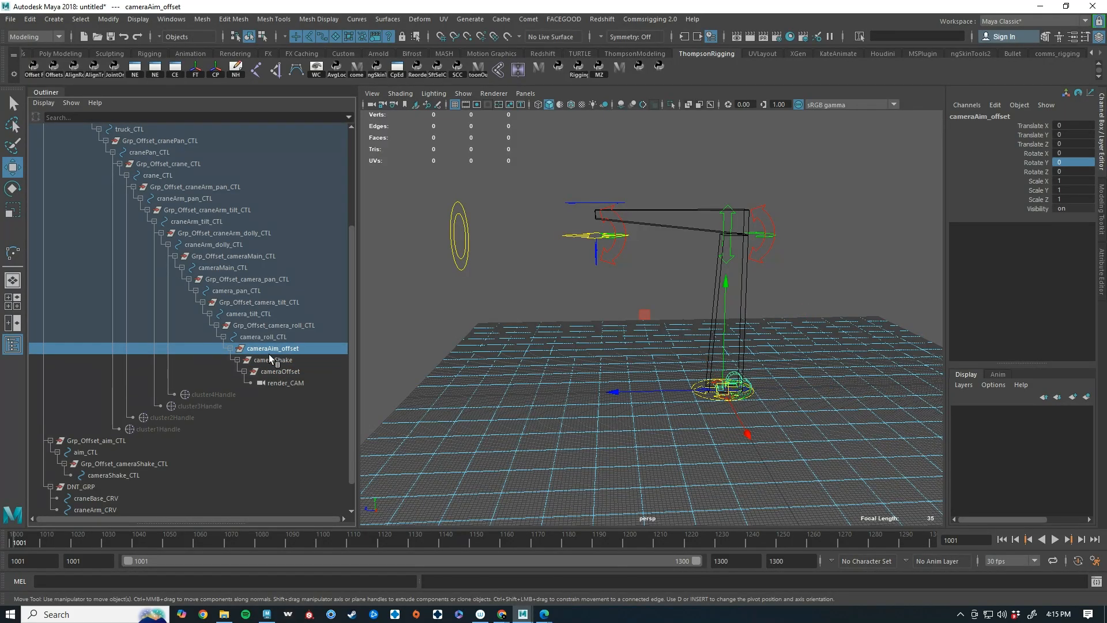
Turn on the rotate pivot display for cameraMain_CTL so that its pivot can serve as a snap target
left_click_drag(729, 390, 588, 292)
left_click(575, 285)
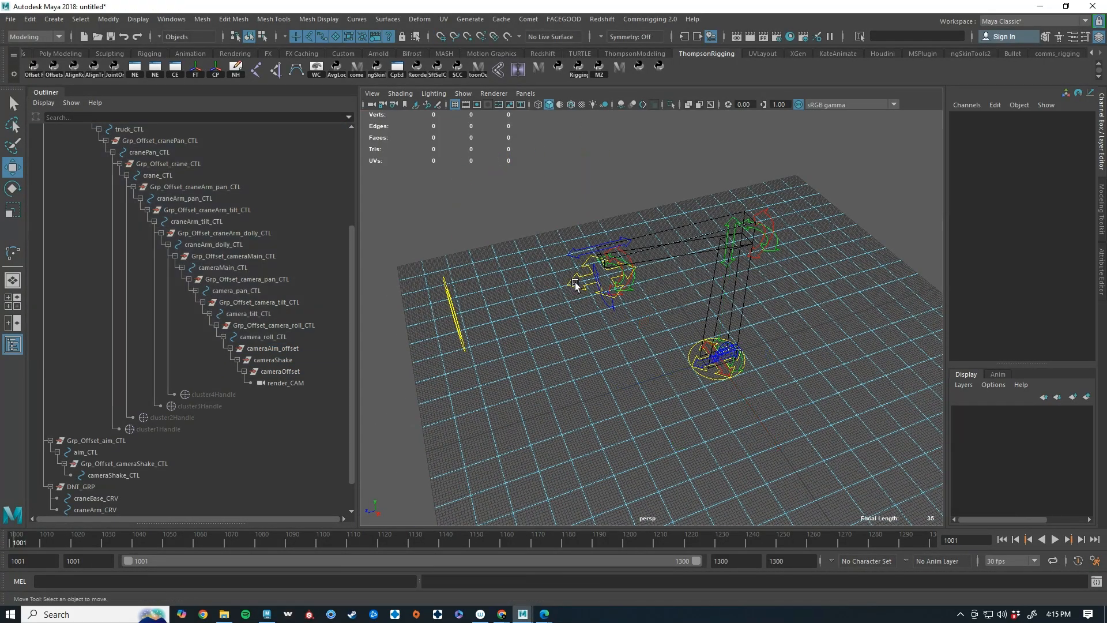
left_click(575, 284)
left_click_drag(679, 292, 930, 175, "alt")
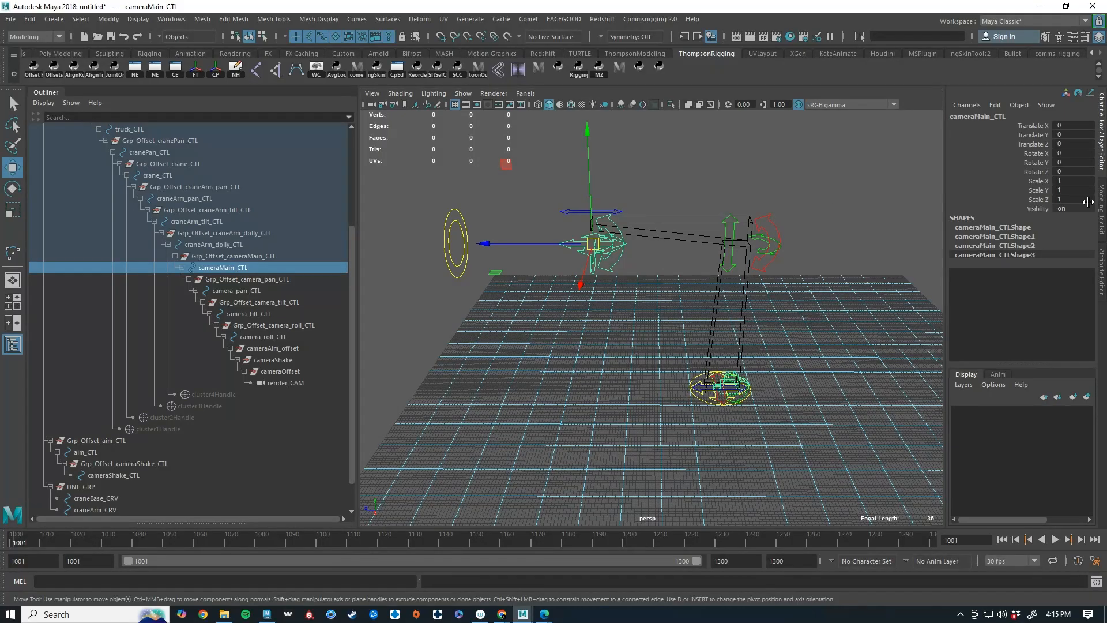
left_click(1103, 262)
left_click(866, 116)
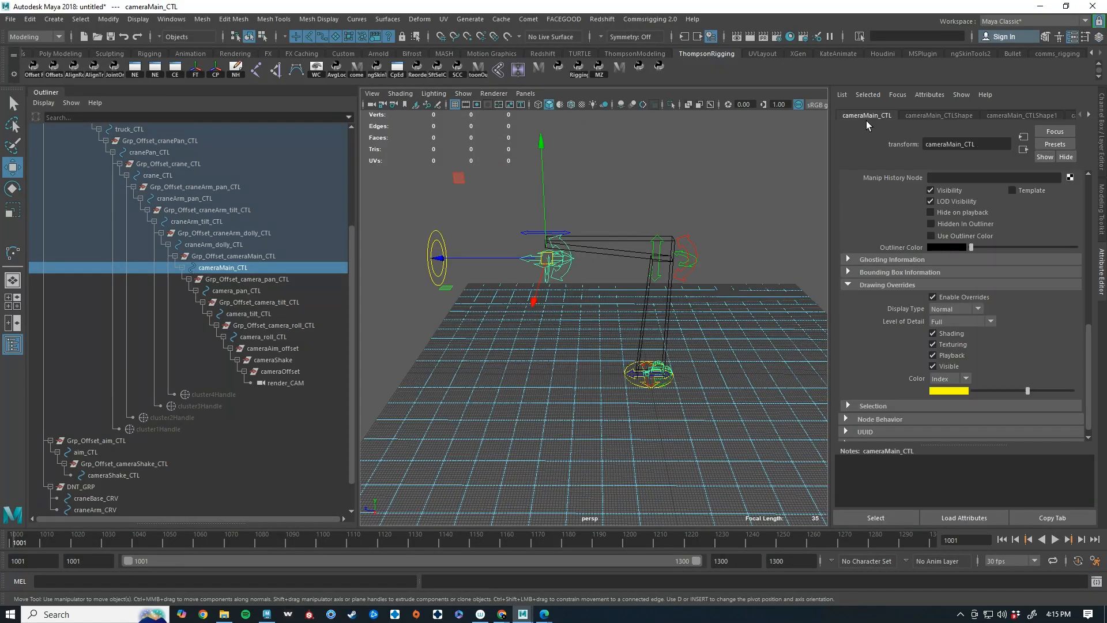
scroll(925, 238, "up", 10)
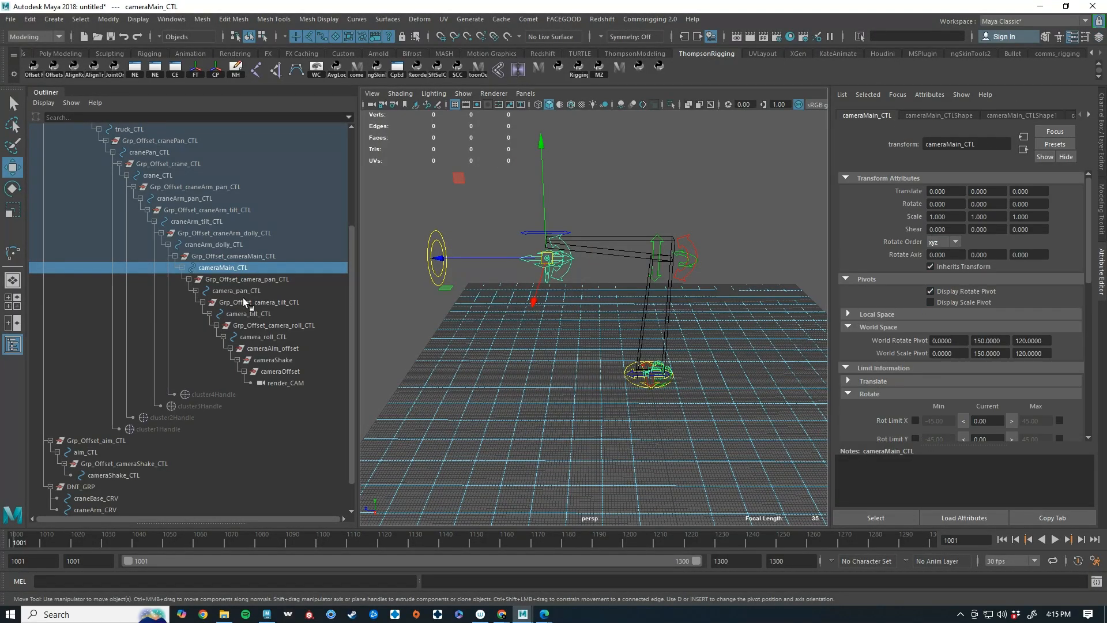
Snap the cameraAim_offset group onto the cameraMain_CTL pivot, at translate 0, 150, 120
left_click(250, 351)
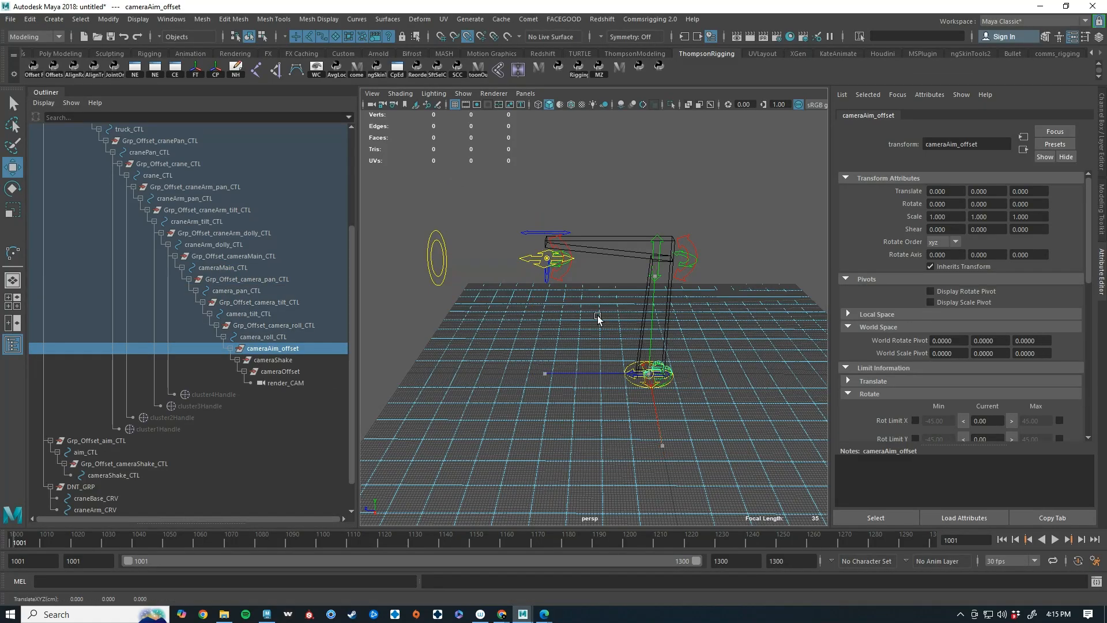
left_click_drag(598, 318, 547, 260)
scroll(481, 282, "up", 5)
middle_click_drag(501, 231, 647, 295, "alt")
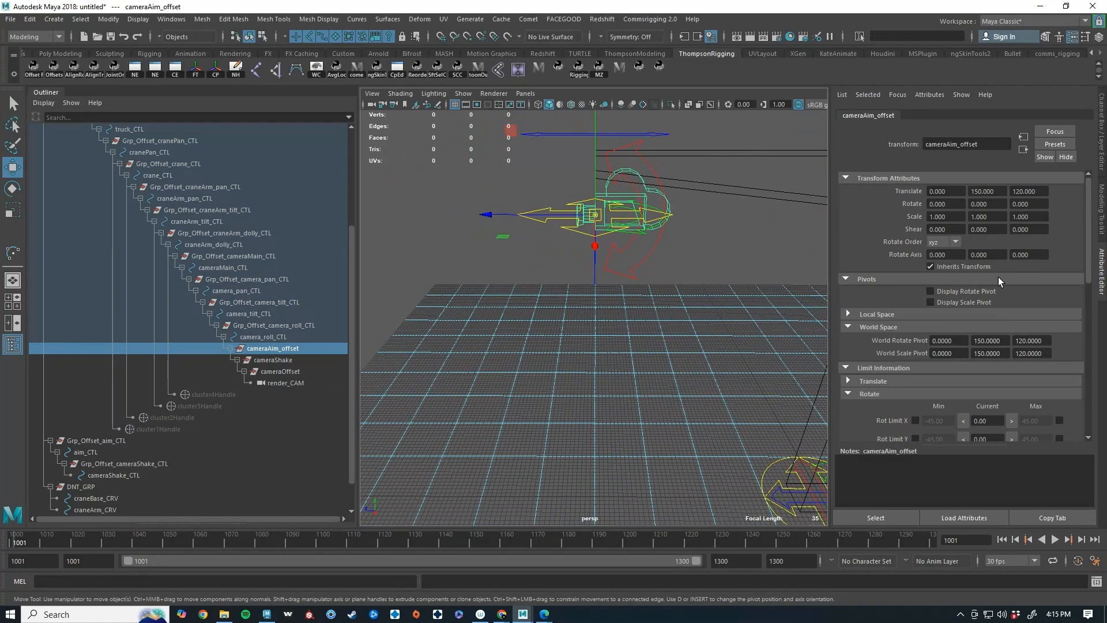
Turn off the rotate pivot display for cameraMain_CTL and clear the selection
left_click(506, 277)
left_click(527, 224)
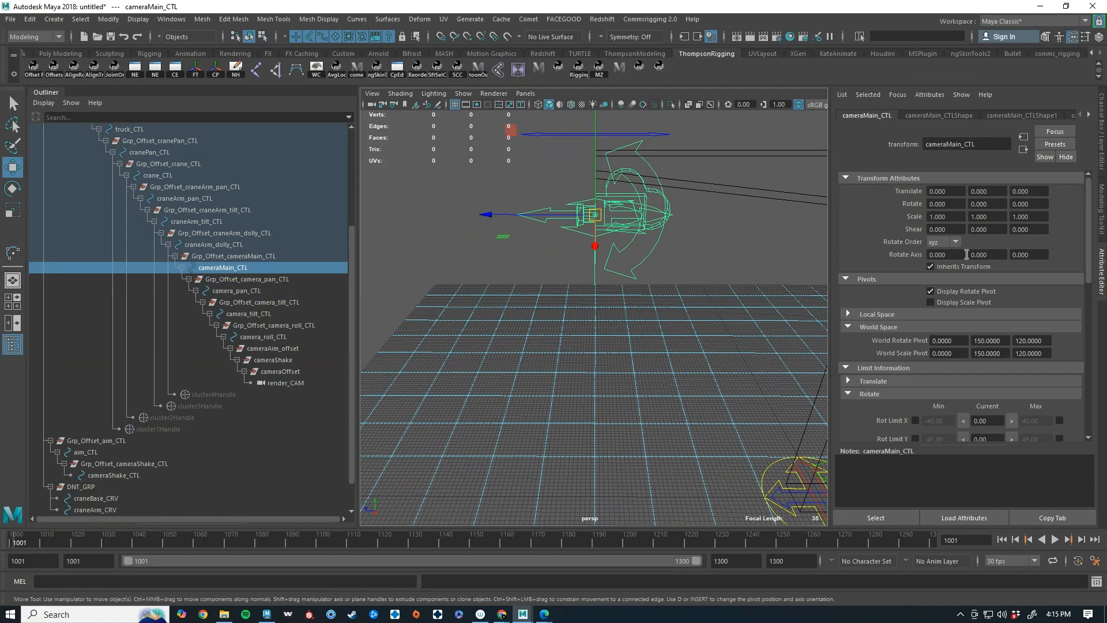
left_click(586, 326)
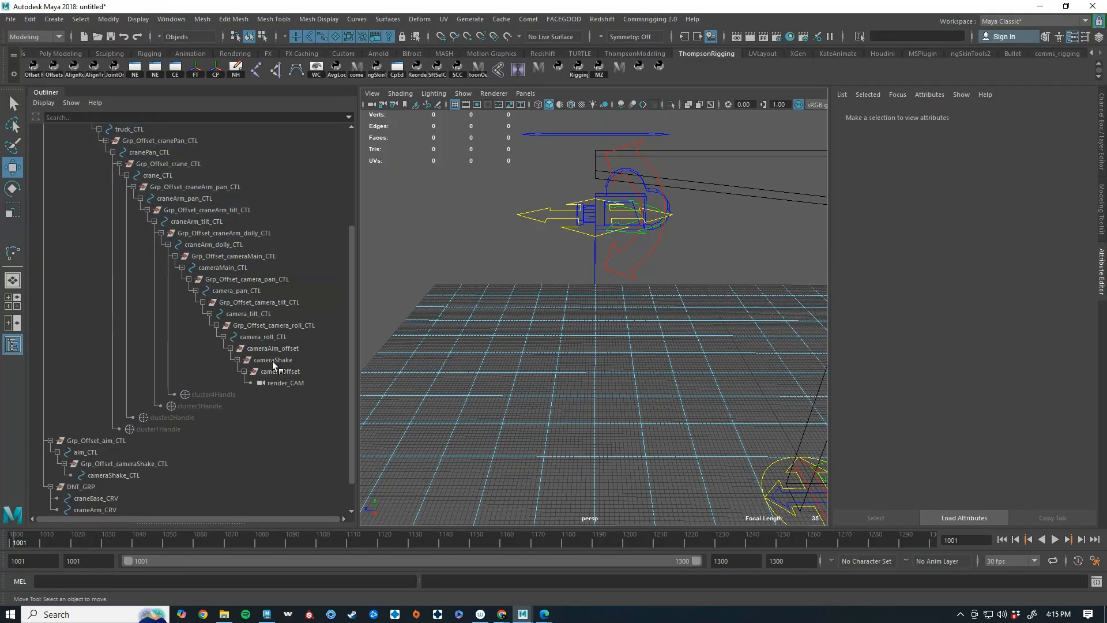
Compare the position and axis orientation of render_CAM with those of cameraMain_CTL
left_click(286, 382)
left_click_drag(576, 219, 542, 219, "alt")
left_click(541, 200)
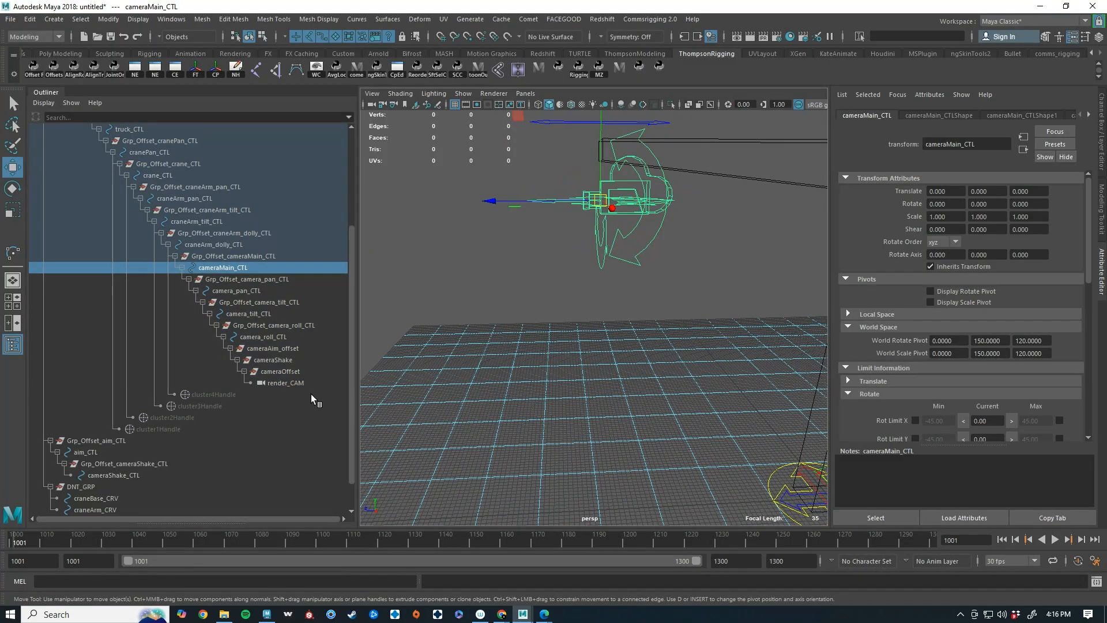
left_click(300, 380)
left_click(541, 200)
left_click_drag(551, 232, 552, 273, "alt")
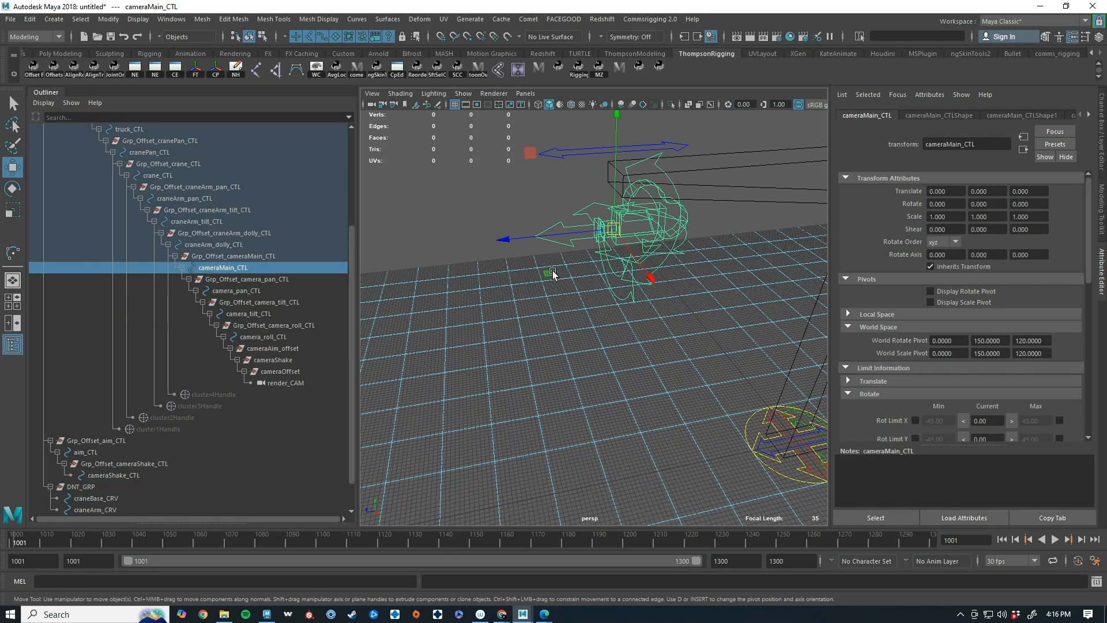
left_click(529, 306)
left_click(310, 382)
left_click(304, 348)
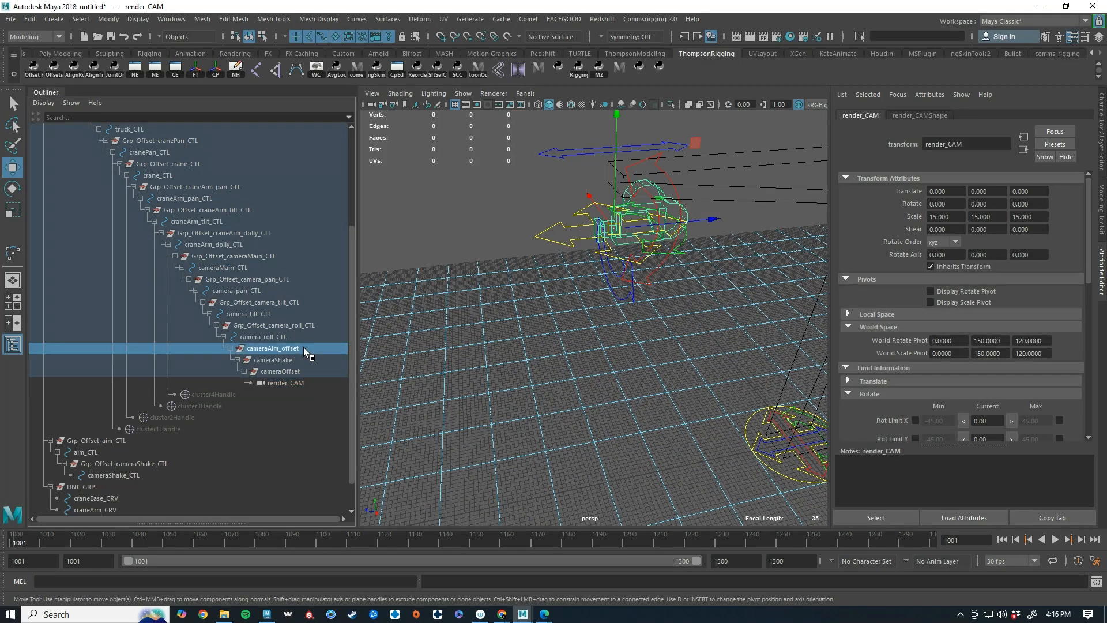
Aim-constrain cameraAim_offset to aim_CTL with Maintain Offset on and all axes constrained
scroll(209, 366, "down", 1)
left_click(84, 416)
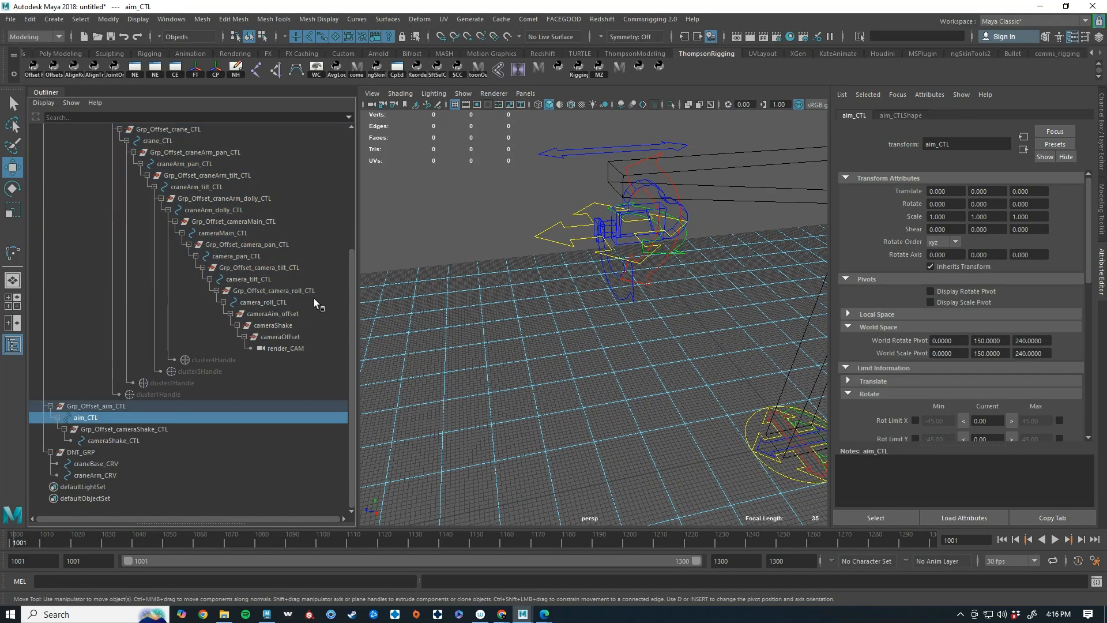
left_click(278, 313, "ctrl")
key("space")
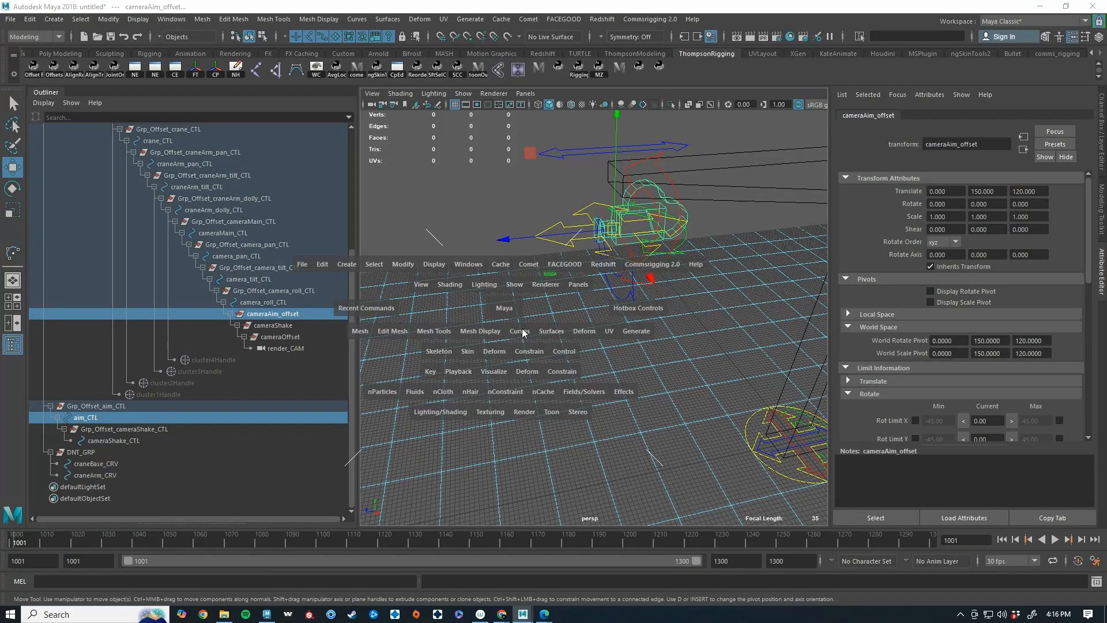
left_click(528, 351)
left_click(642, 438)
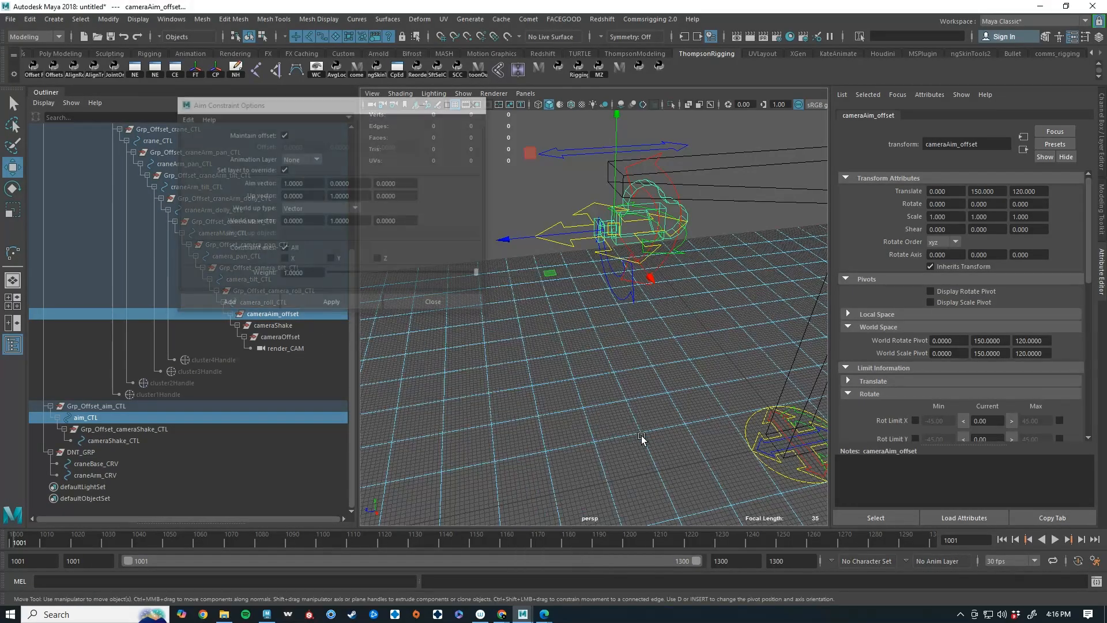
left_click(229, 303)
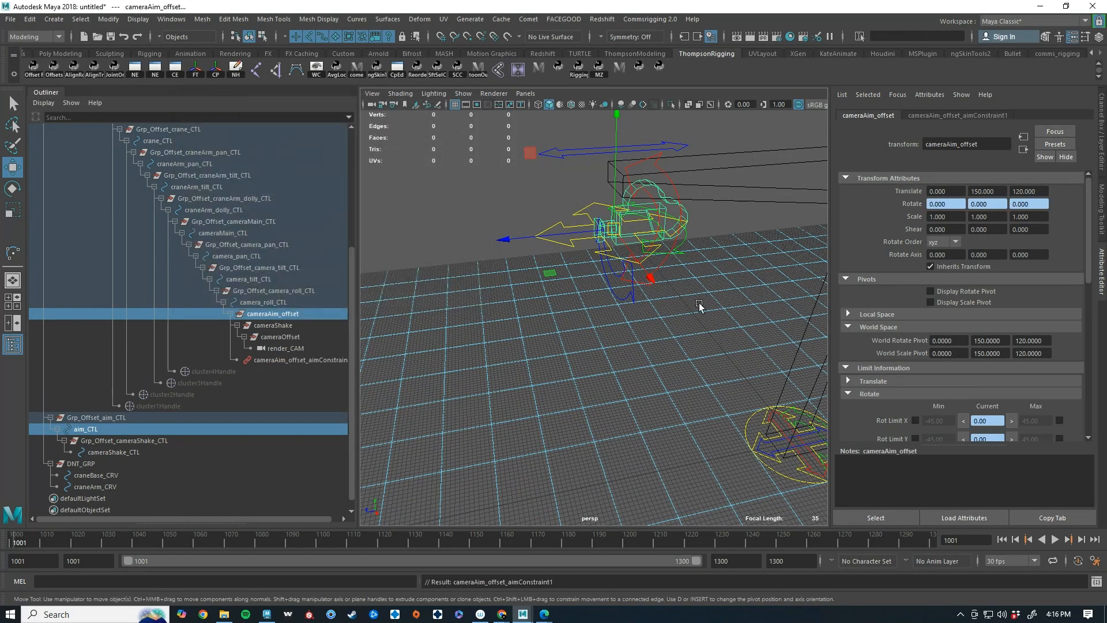
Test the aim constraint by moving aim_CTL along X, and undo that move
scroll(545, 298, "down", 5)
left_click(494, 267)
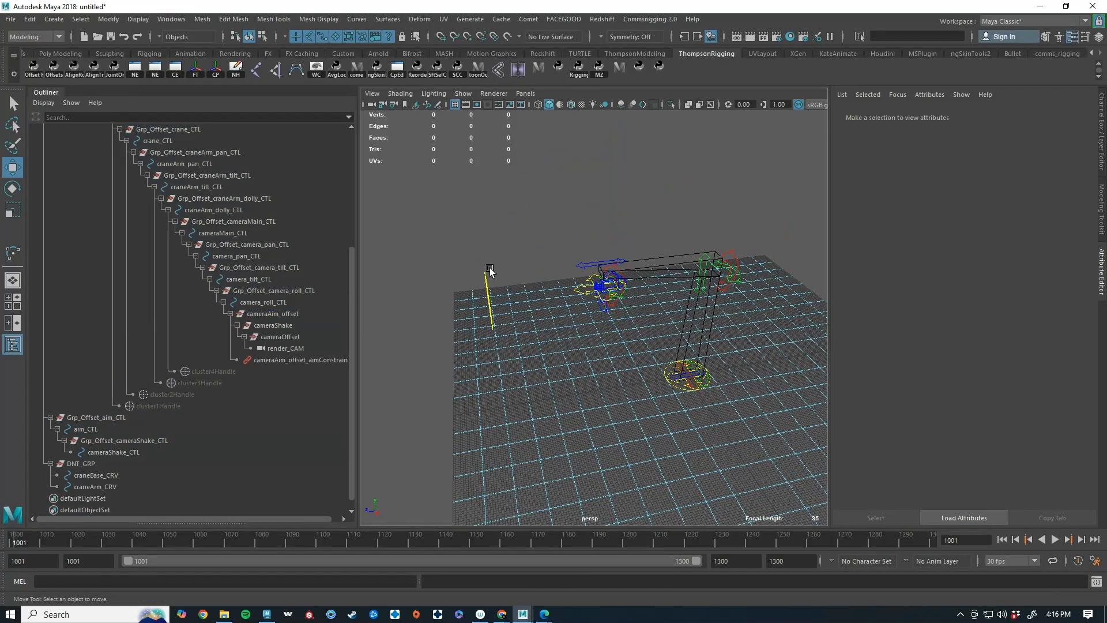
left_click(485, 272)
left_click_drag(495, 364, 484, 272)
key("ctrl+z")
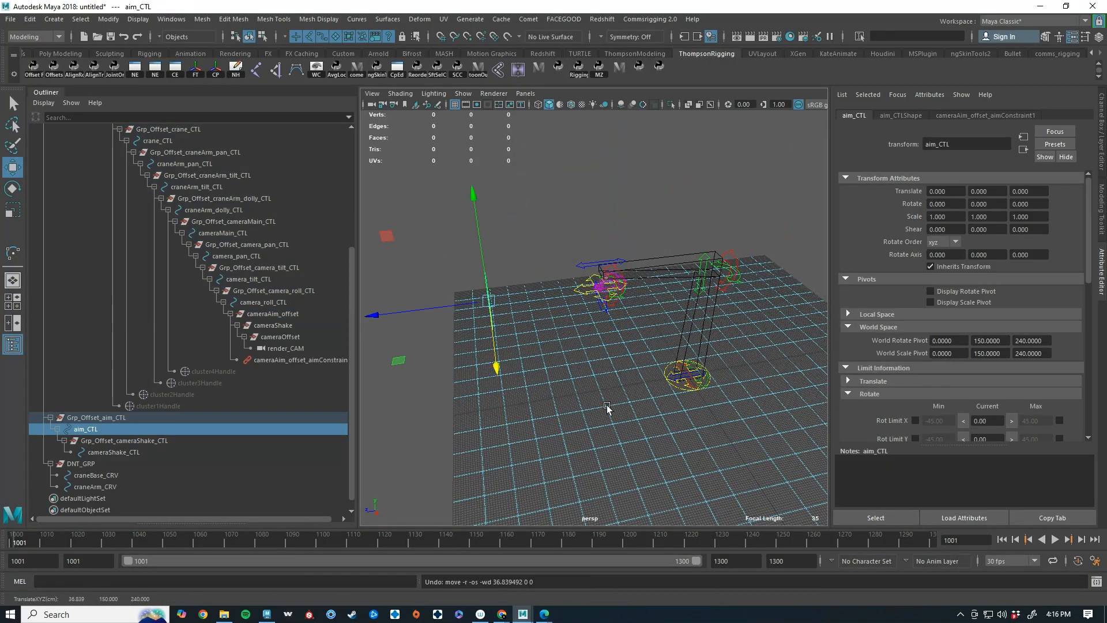
Create a distance measurement with the Distance Tool between two points on the grid in front of the crane
left_click(609, 407)
left_click_drag(609, 407, 533, 368, "alt")
scroll(514, 279, "up", 5)
middle_click_drag(514, 278, 615, 325, "alt")
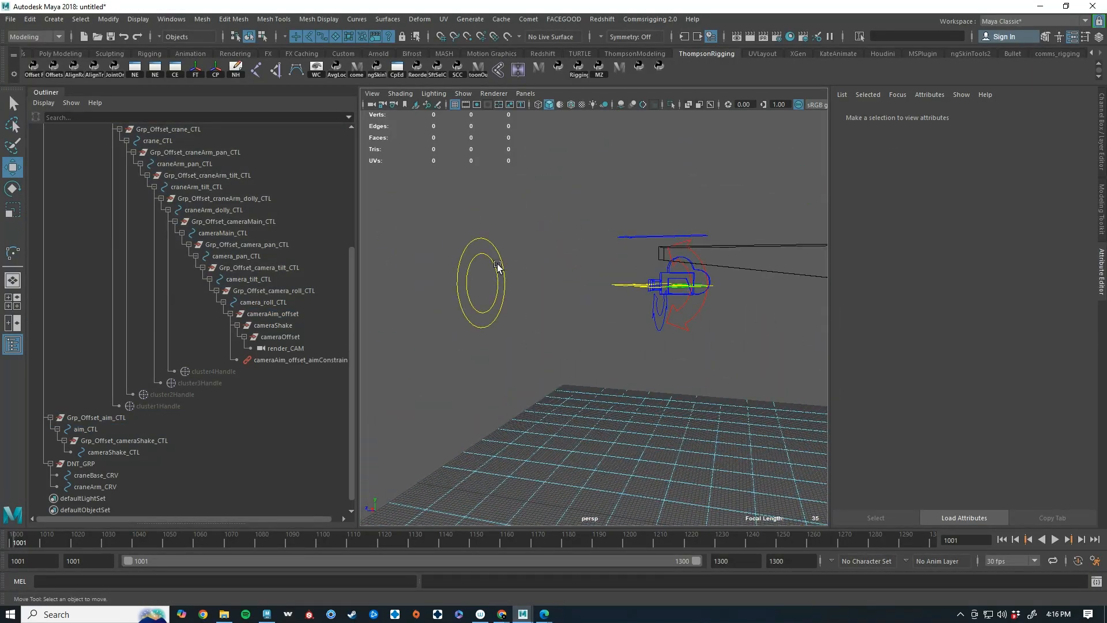
left_click(53, 19)
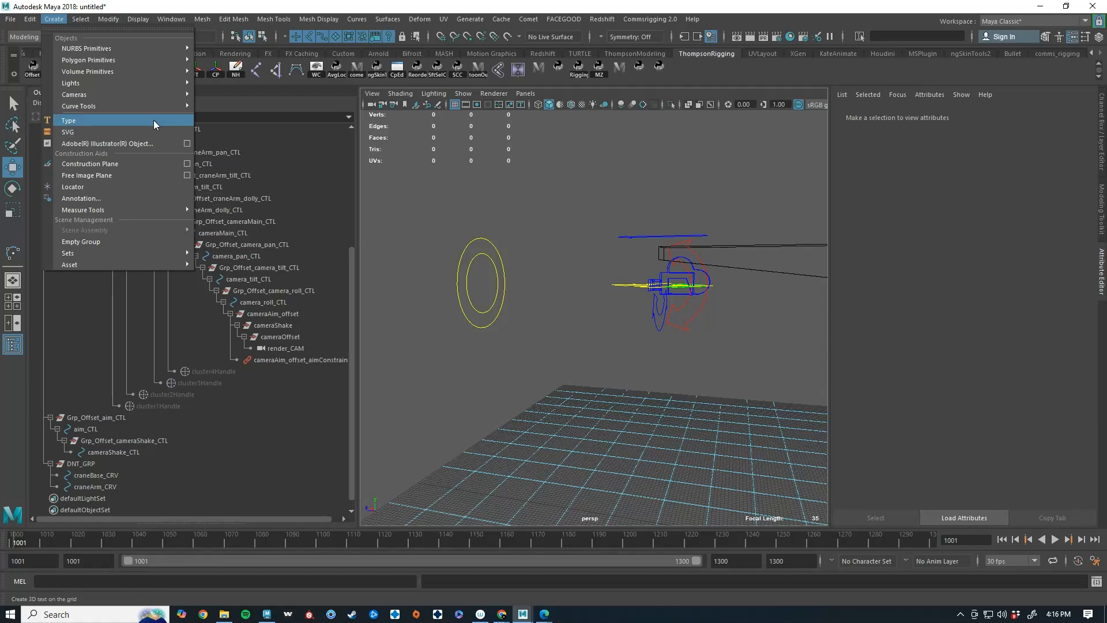
mouse_move(160, 102)
mouse_move(140, 210)
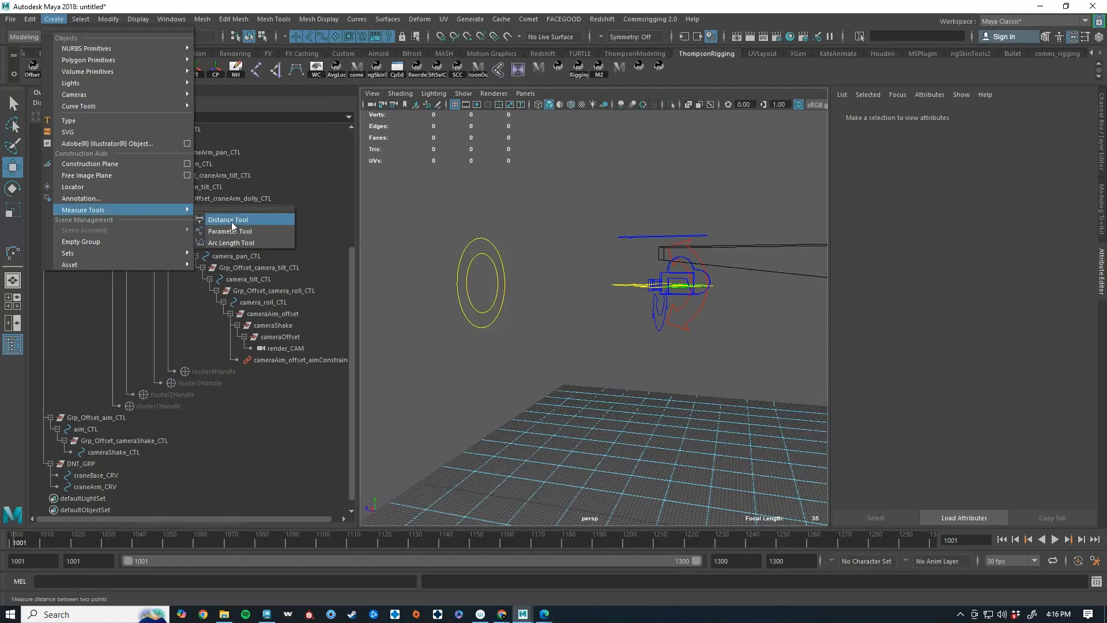
left_click(232, 223)
mouse_move(504, 352)
left_mouse_down("alt")
mouse_move(512, 414)
mouse_move(489, 366)
left_mouse_up("alt")
left_click(514, 444)
left_click(638, 452)
Parent locator1 under render_CAM and set its Translate and Rotate X, Y and Z values to 0
scroll(168, 372, "down", 2)
left_click(102, 453)
middle_click_drag(103, 453, 316, 312)
left_click(1102, 135)
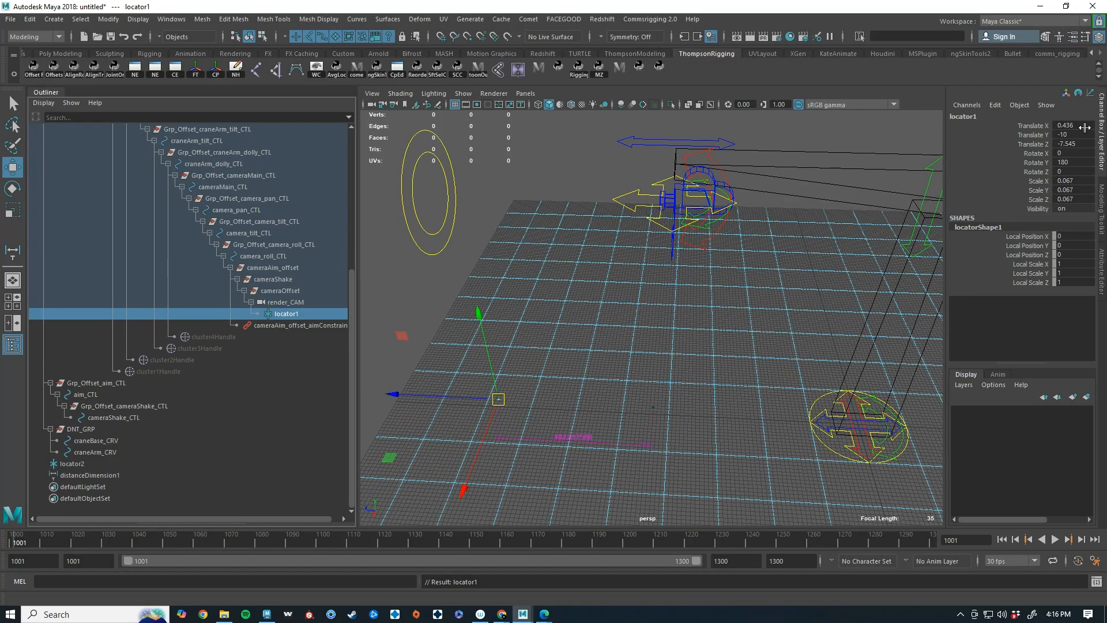
left_click_drag(1085, 127, 1072, 171)
key("Return")
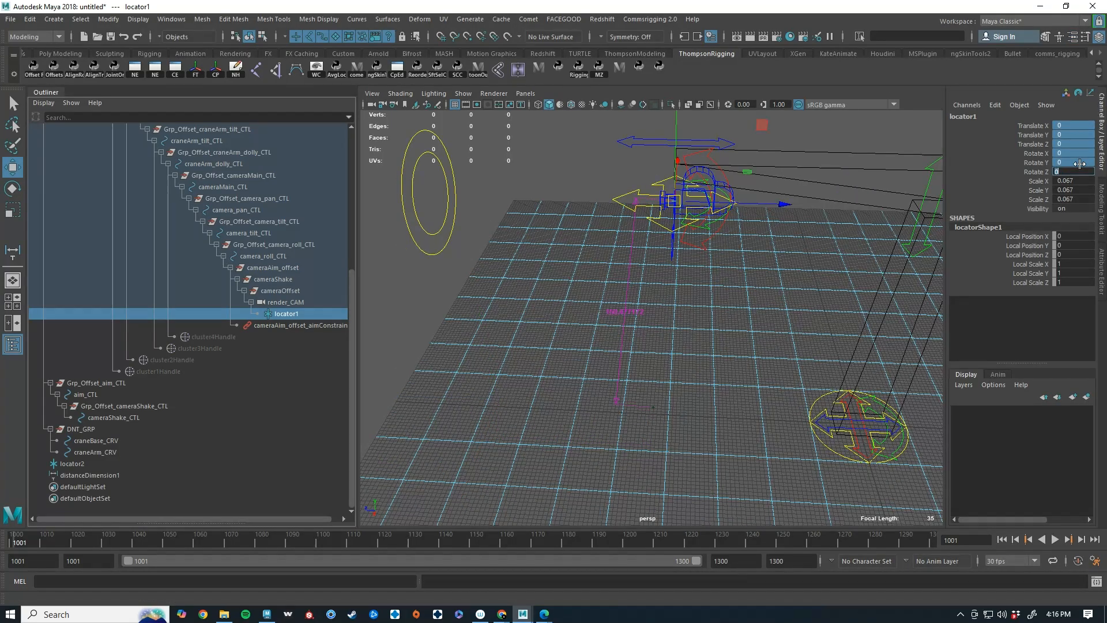
Hide locator1 under render_CAM
left_click_drag(735, 343, 752, 319, "alt")
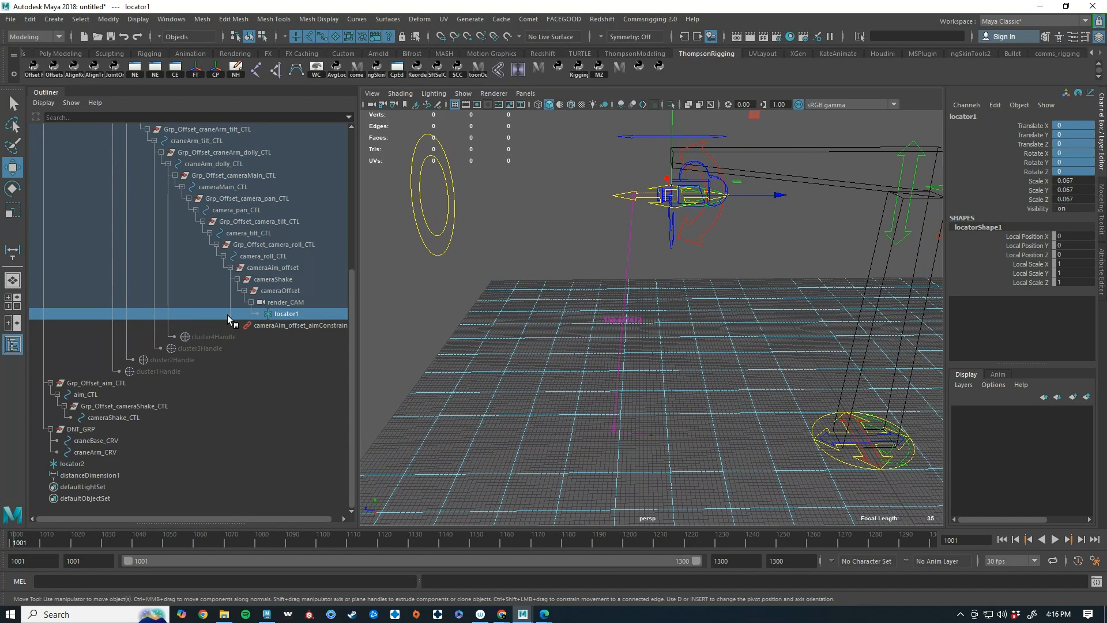
left_click(287, 314)
key("h")
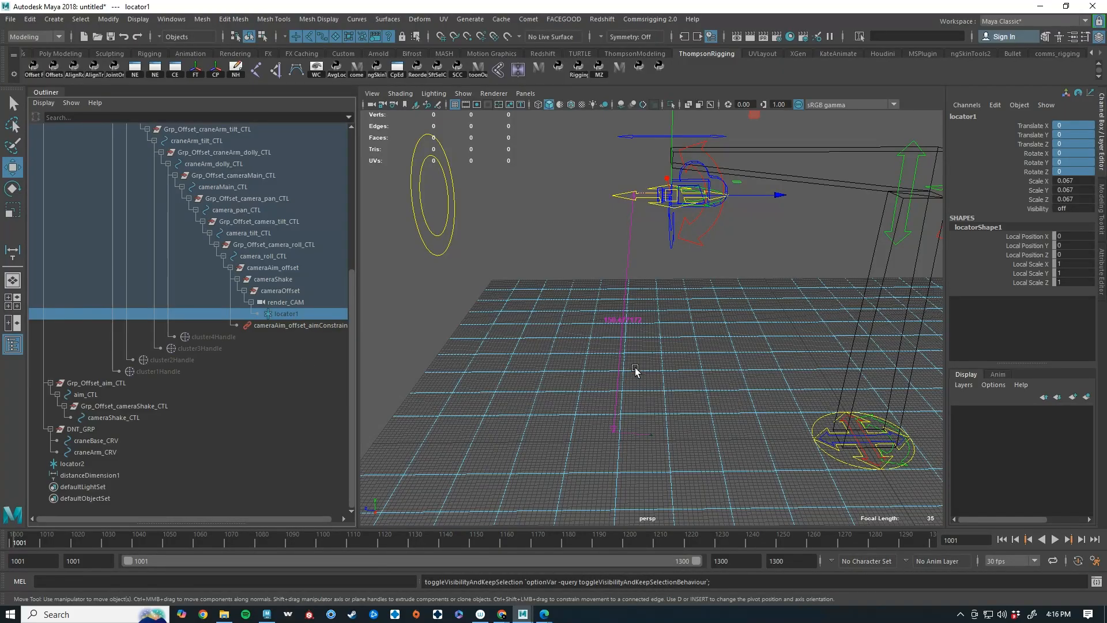
left_click(258, 338)
Parent locator2 under aim_CTL and set its Translate X, Y and Z values to 0
left_click(70, 466)
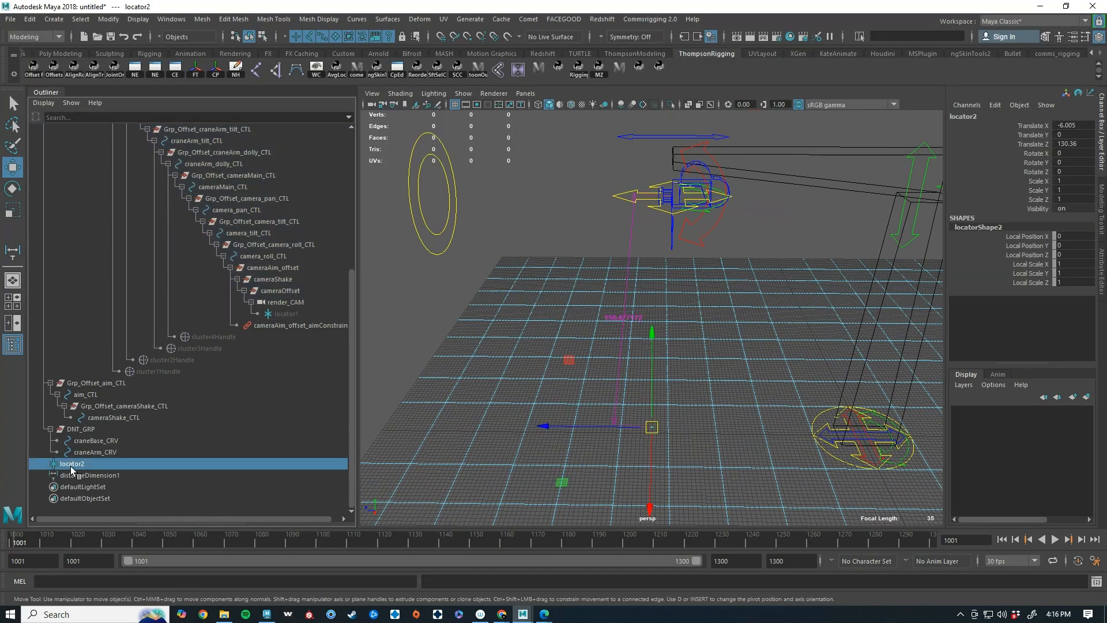
left_click_drag(71, 464, 75, 396)
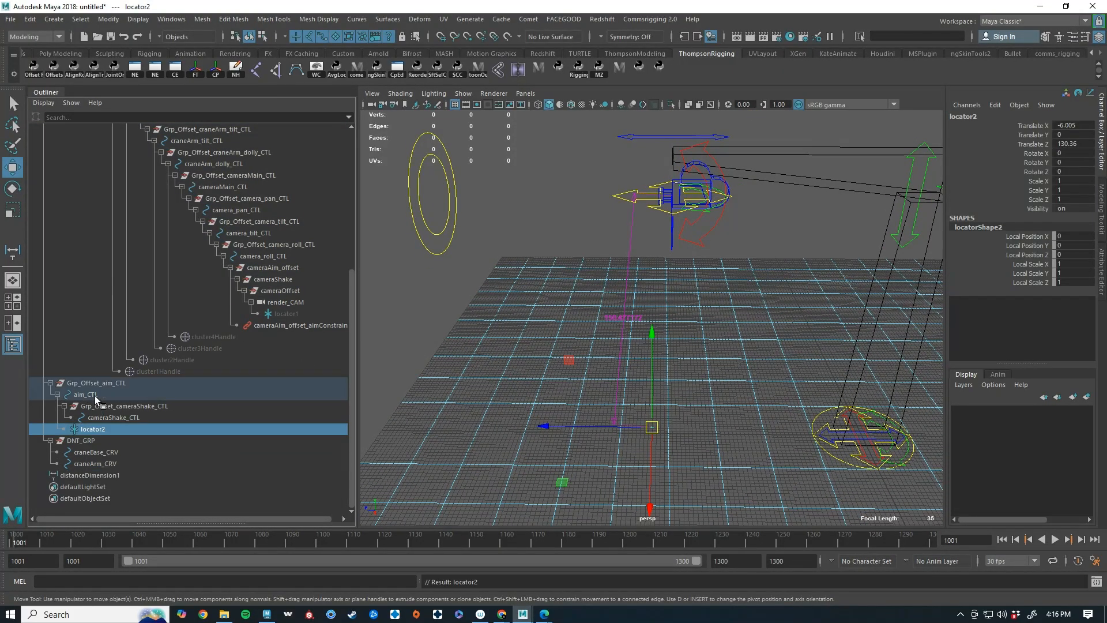
left_click_drag(739, 344, 701, 361, "alt")
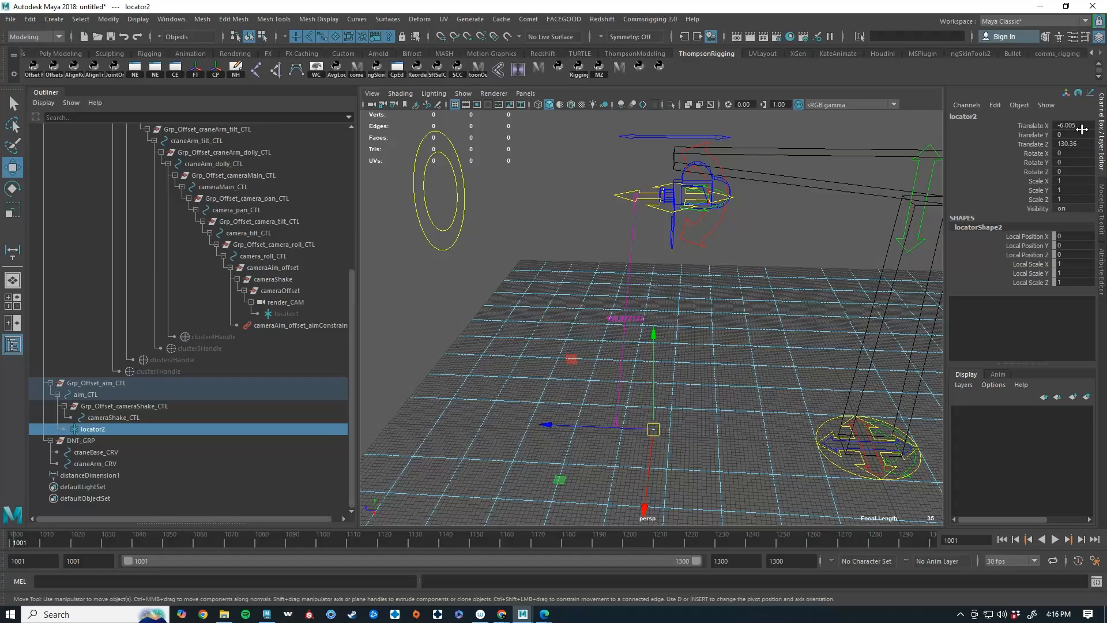
left_click_drag(1080, 127, 1078, 144)
key("Return")
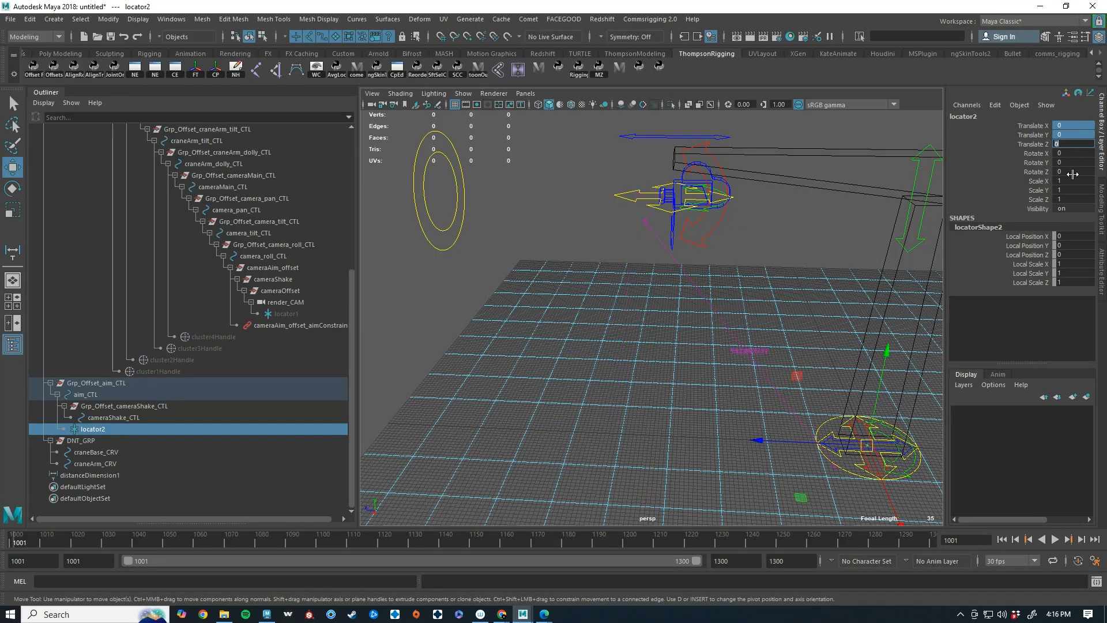
Snap locator2 to the centre of the aim control at Translate Y 150 and Translate Z 240, and hide it
left_click_drag(790, 341, 771, 310, "alt")
key("v")
left_click_drag(847, 438, 660, 195)
key("x")
left_click_drag(548, 187, 608, 291)
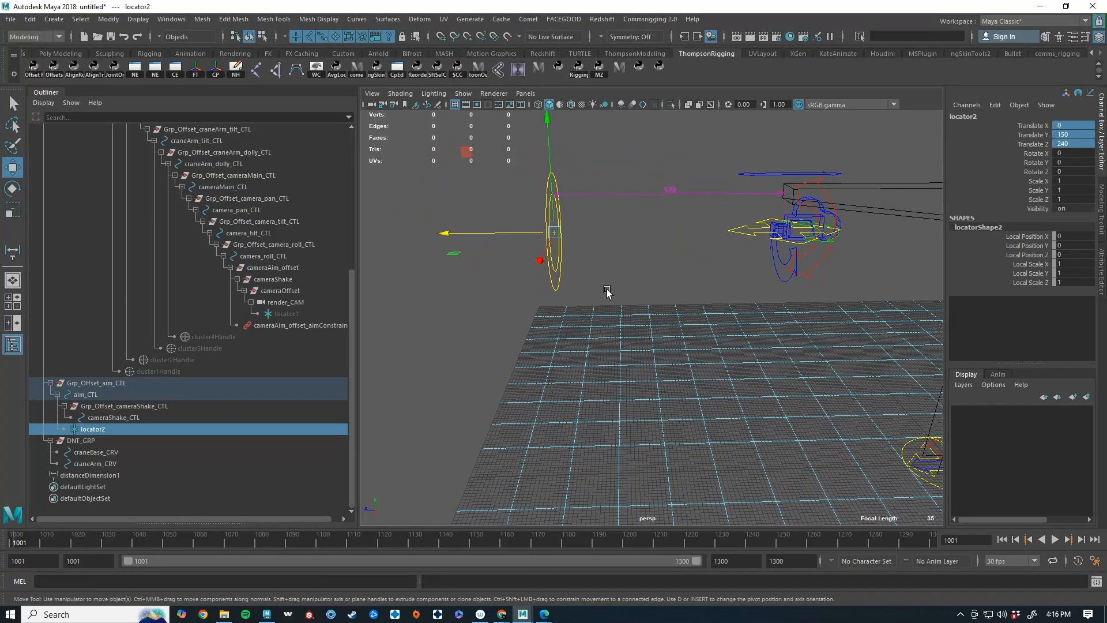
key("h")
Parent distanceDimension1 under the DNT_GRP group
left_click(662, 278)
left_click_drag(661, 248, 645, 145)
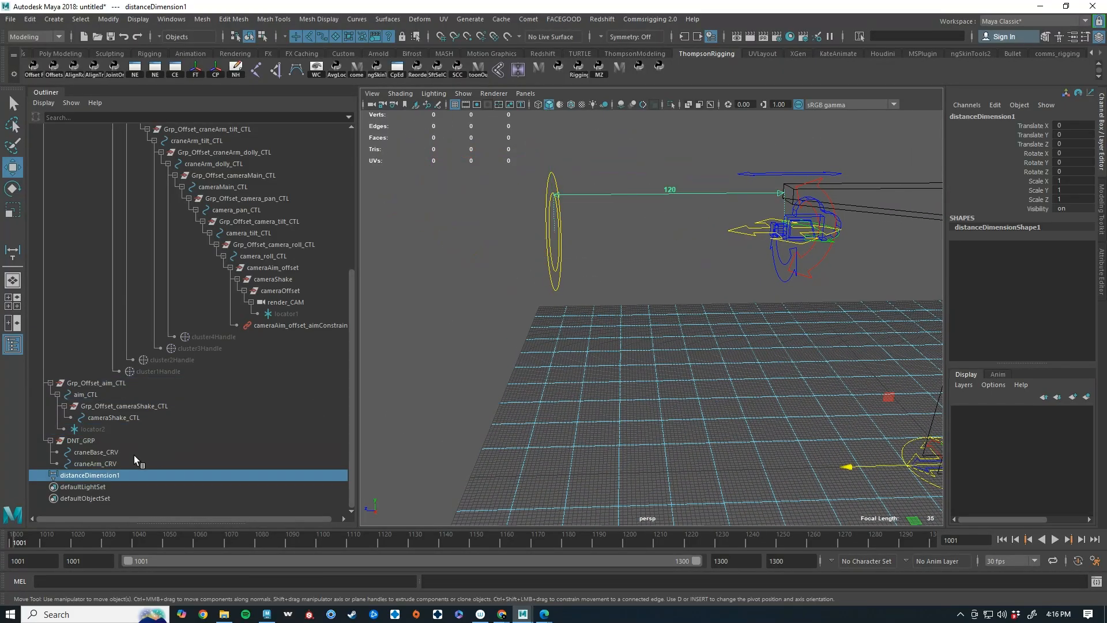
middle_click_drag(92, 474, 68, 440)
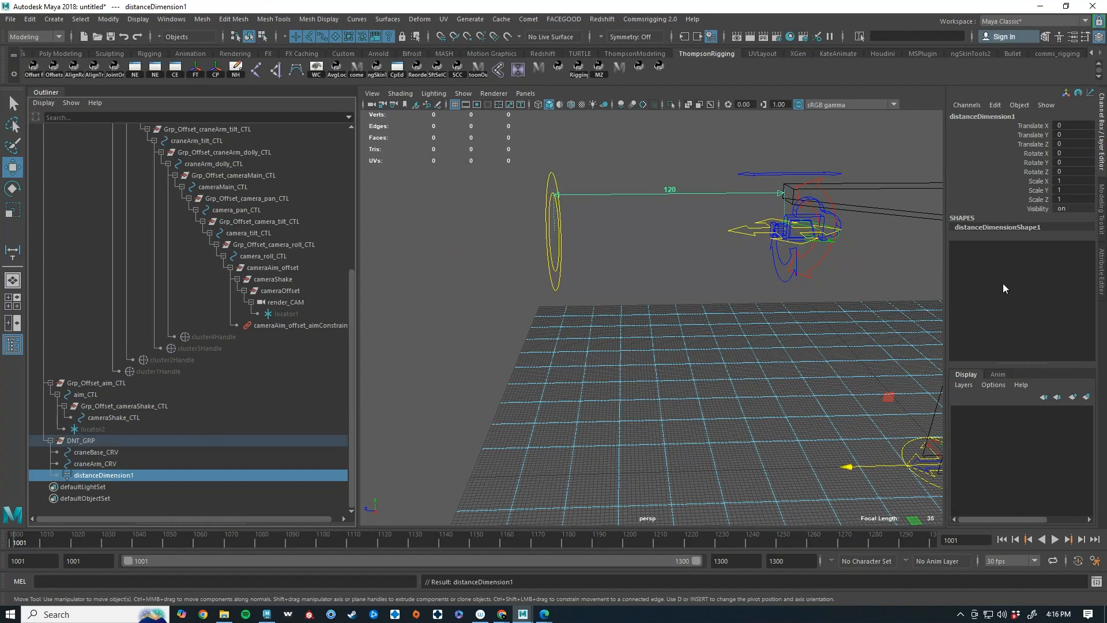
Inspect the aim controls and the distance line running from them to the camera
left_click(654, 292)
left_click_drag(659, 248, 676, 221)
left_click_drag(548, 202, 578, 222)
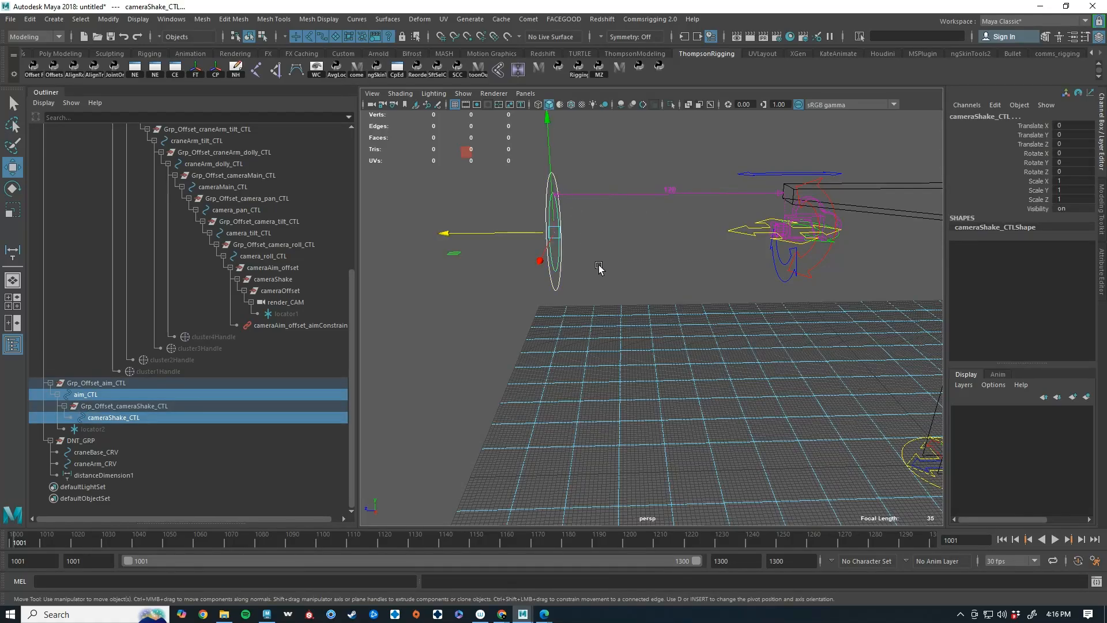
left_click(599, 266)
left_click_drag(648, 316, 663, 209)
left_click_drag(704, 307, 682, 307, "alt")
mouse_move(610, 318)
left_mouse_down()
mouse_move(620, 319)
mouse_move(555, 253)
left_mouse_up()
left_click(585, 304)
left_click_drag(586, 303, 502, 296)
left_click(568, 295)
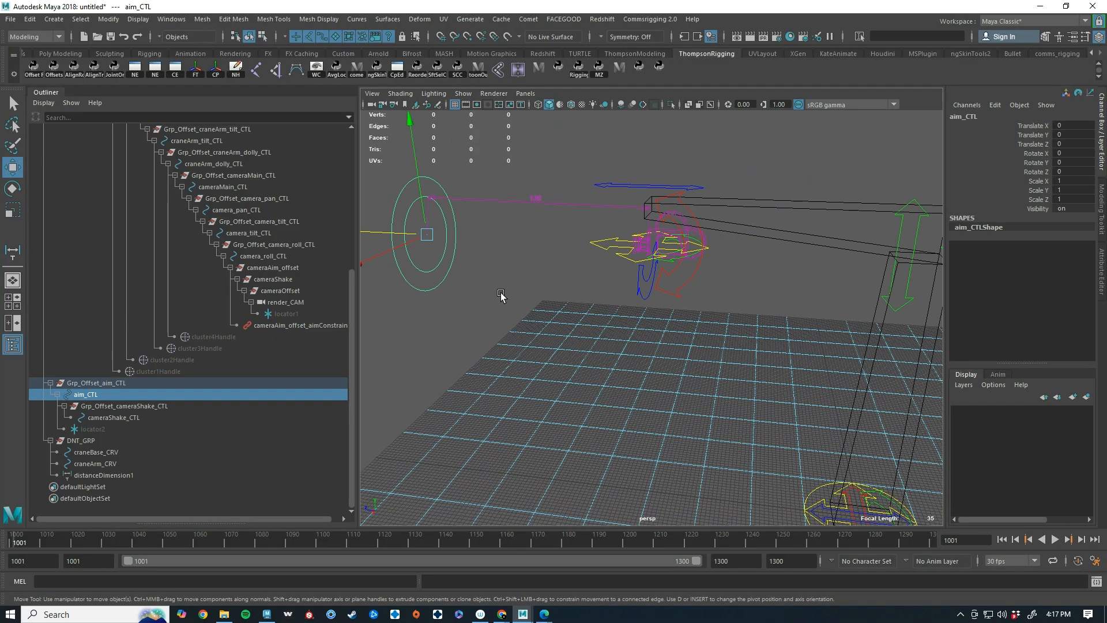
Open the Add Attribute dialog for render_CAM and a detached copy of the render_CAMShape attributes
left_click(995, 106)
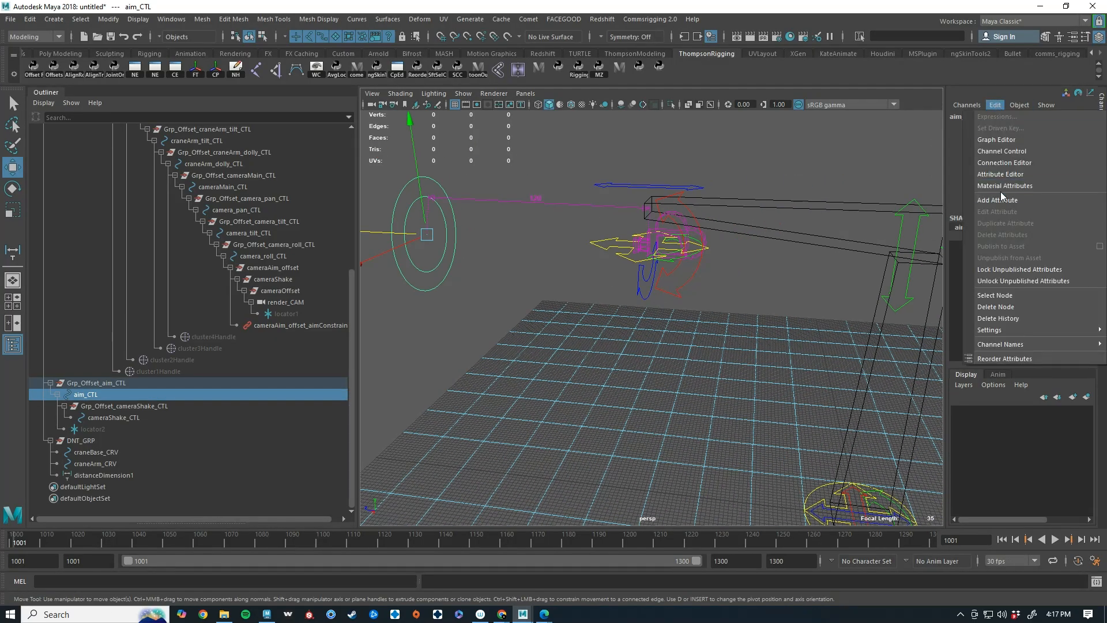
left_click(995, 203)
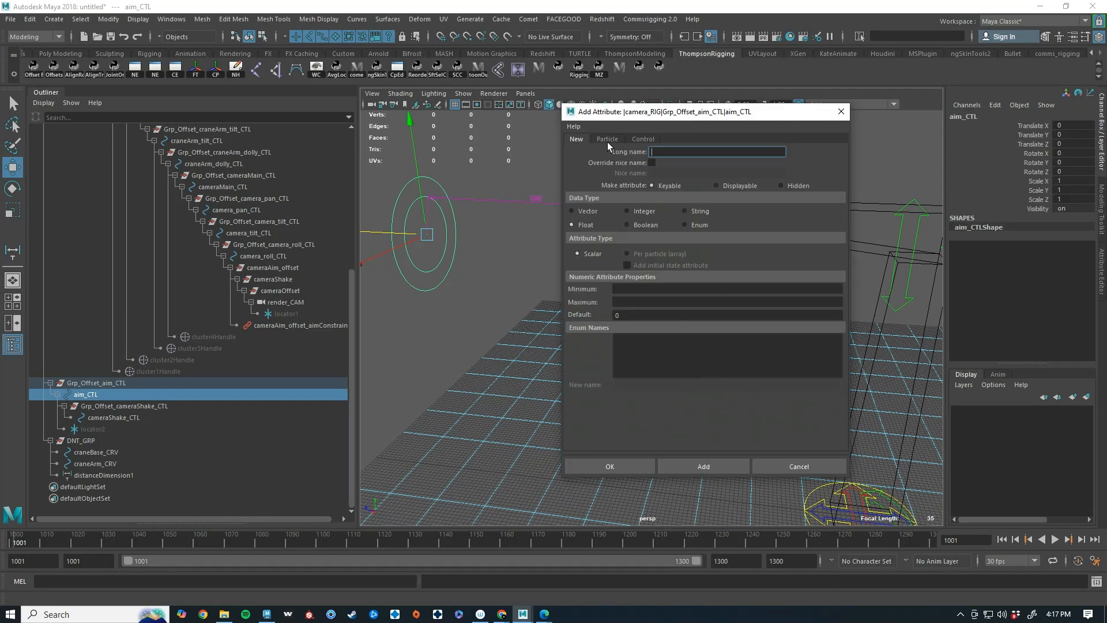
left_click_drag(732, 112, 400, 103)
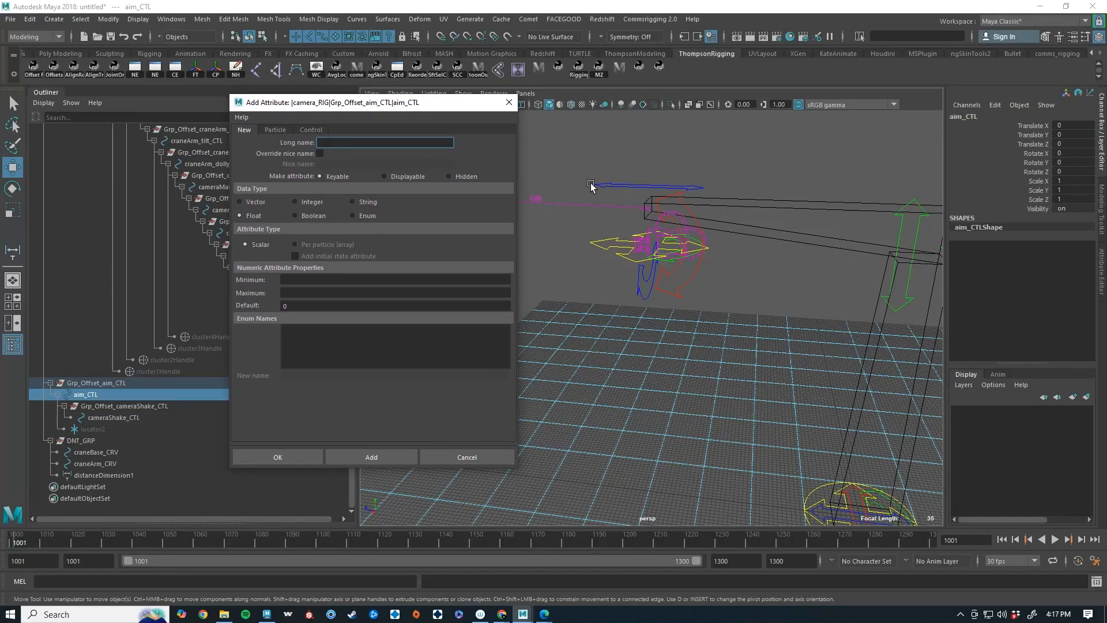
left_click(691, 231)
left_click(1101, 257)
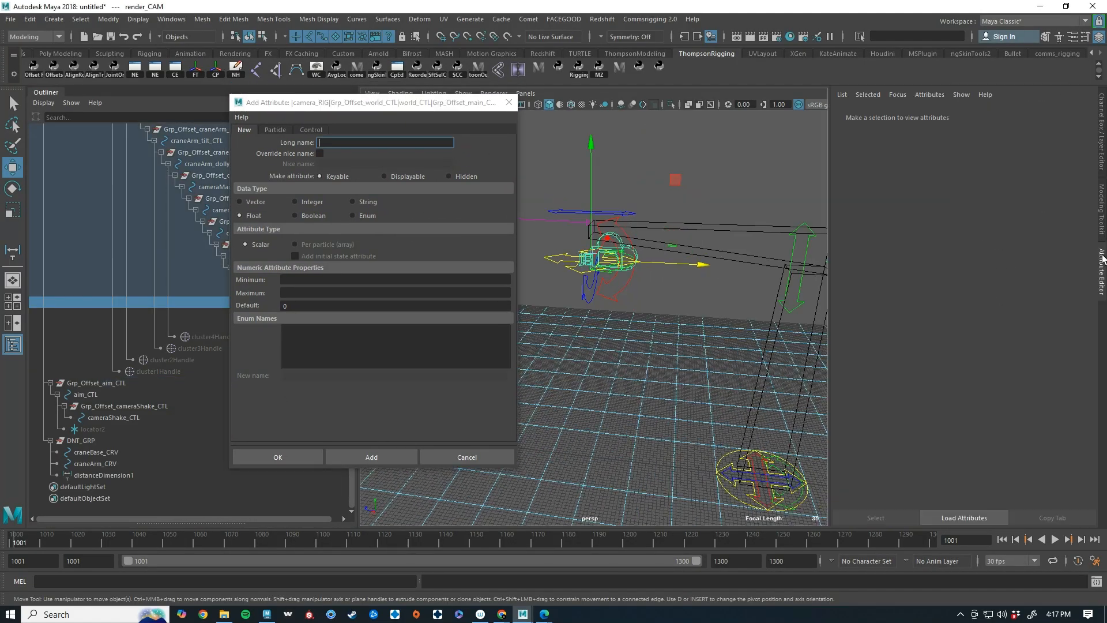
left_click(1078, 519)
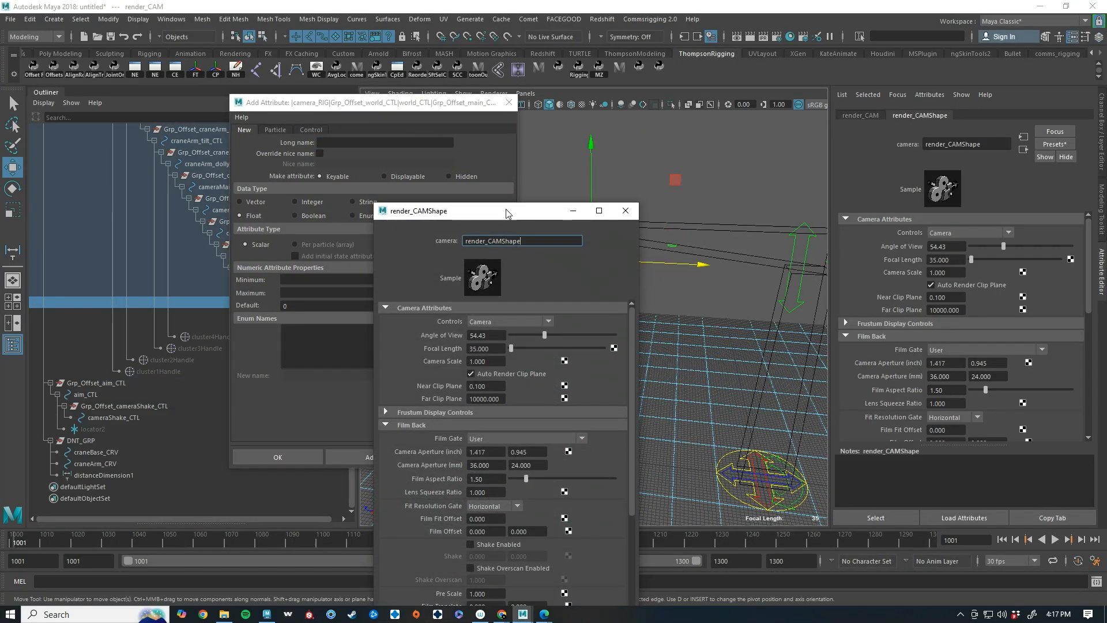
Add a keyable float attribute named "Current Focal Length" to render_CAM
left_click_drag(500, 210, 716, 70)
left_click_drag(375, 106, 275, 130)
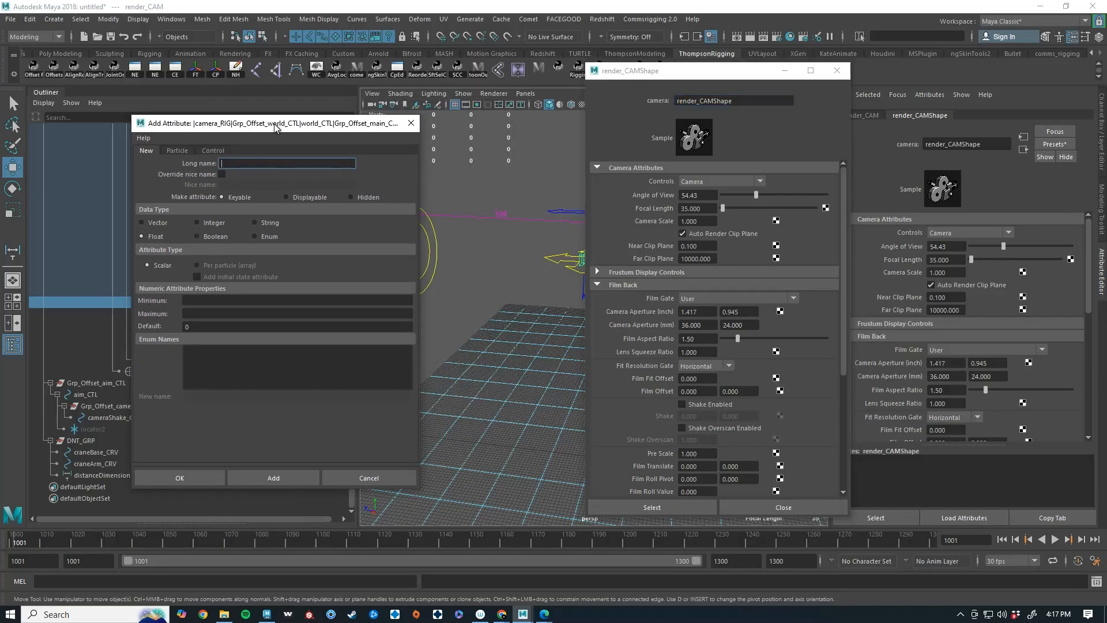
left_click(284, 166)
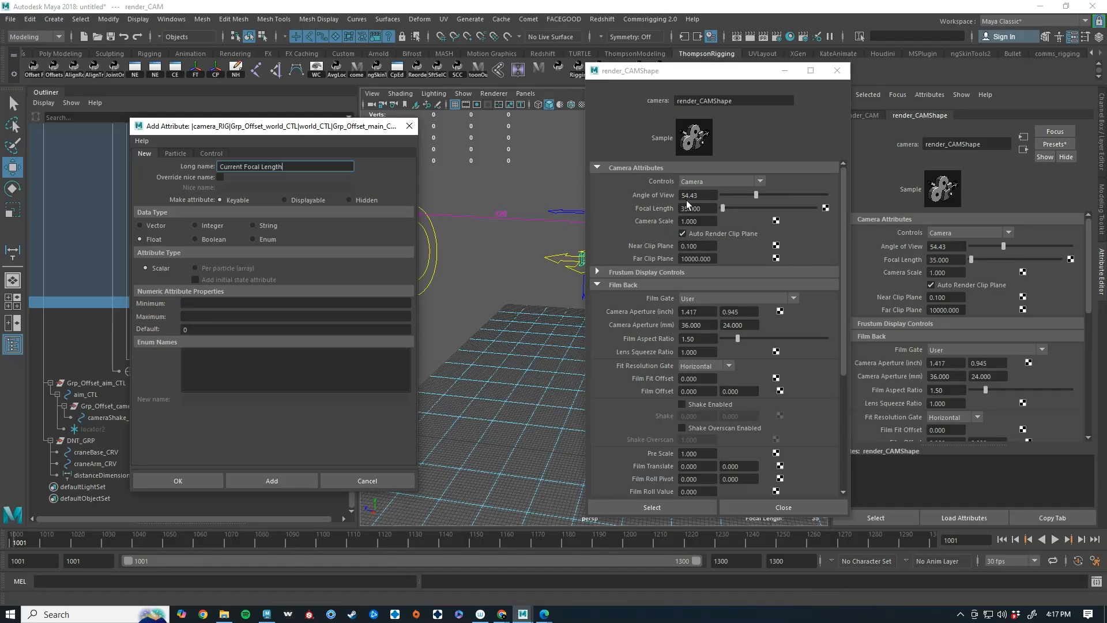
left_click(266, 484)
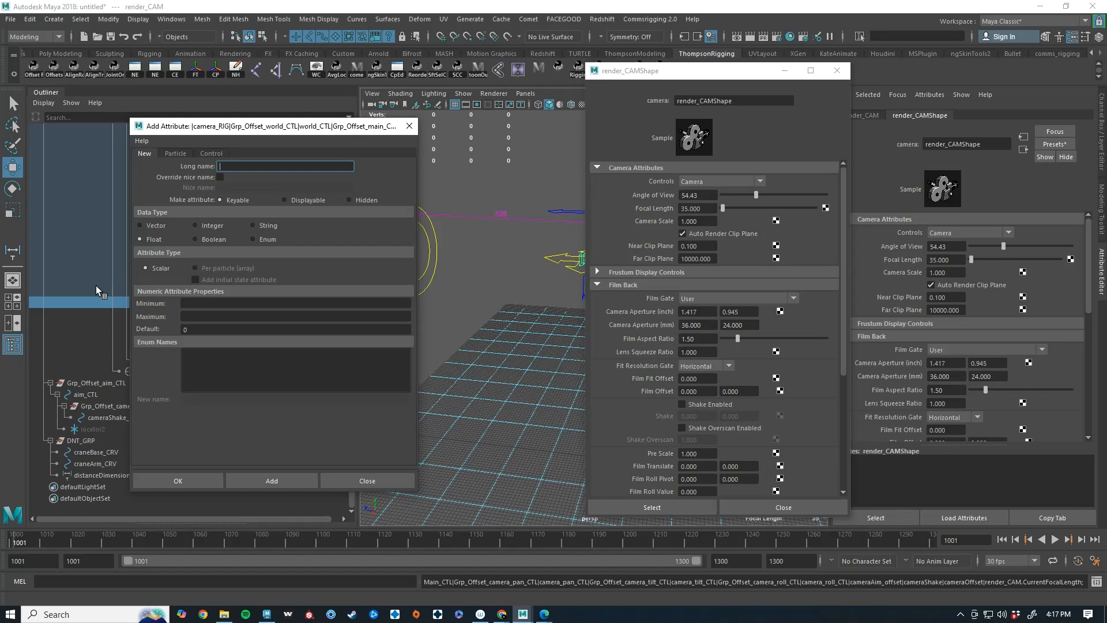
Define an Enum attribute named "Prime Lens" for render_CAM, with 8mm and 12mm as its first two options
left_click(267, 239)
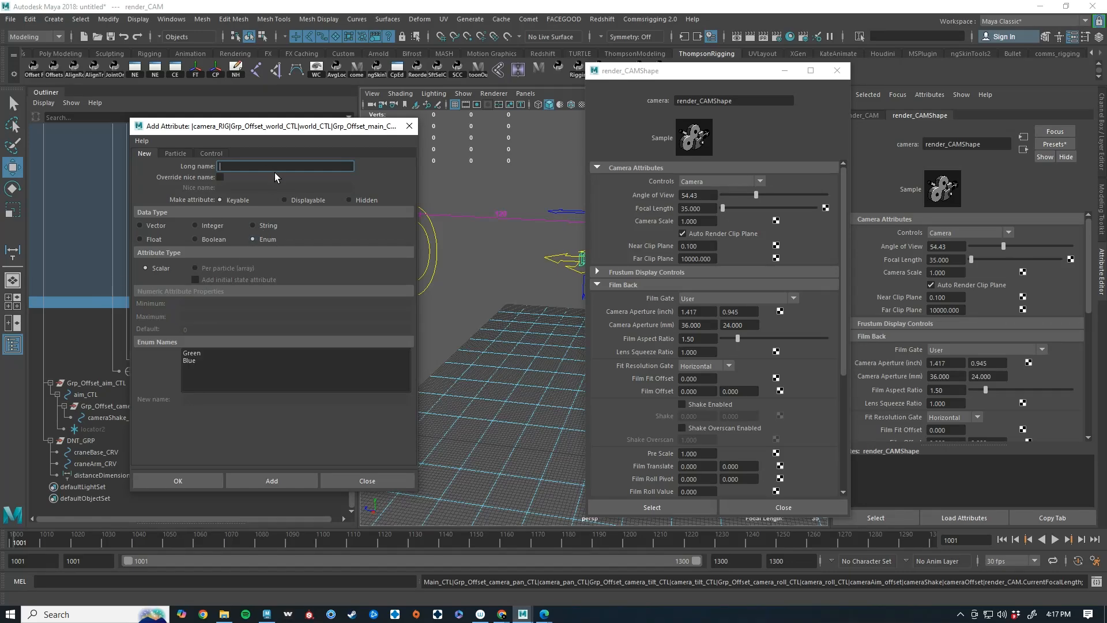
type("Prime Lens")
left_click(207, 352)
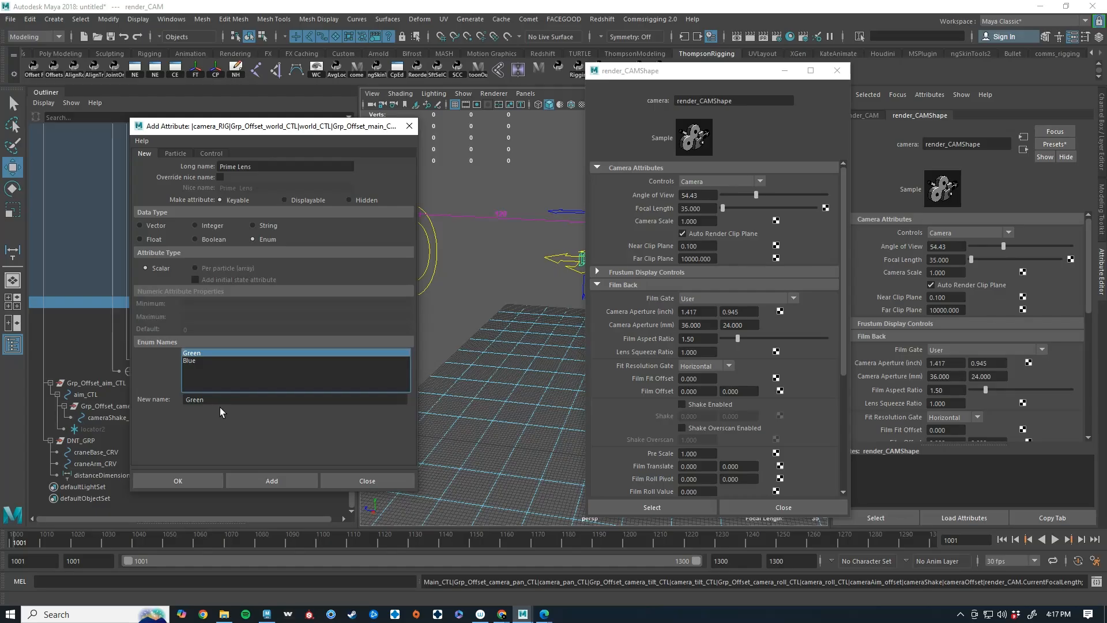
double_click(219, 400)
type("8mm")
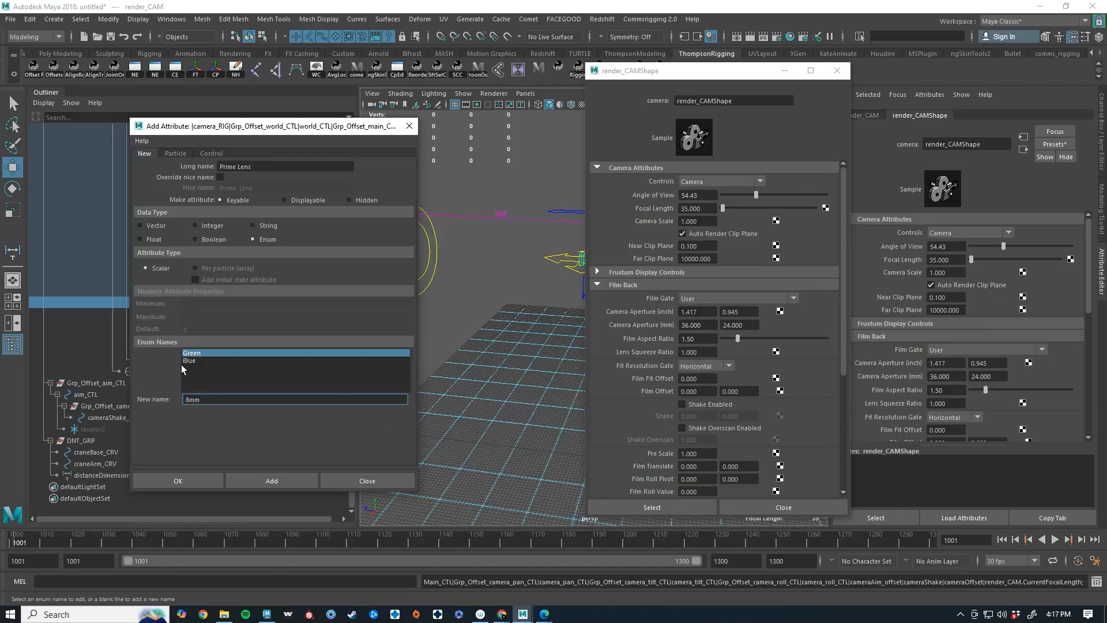
key("Return")
left_click(188, 361)
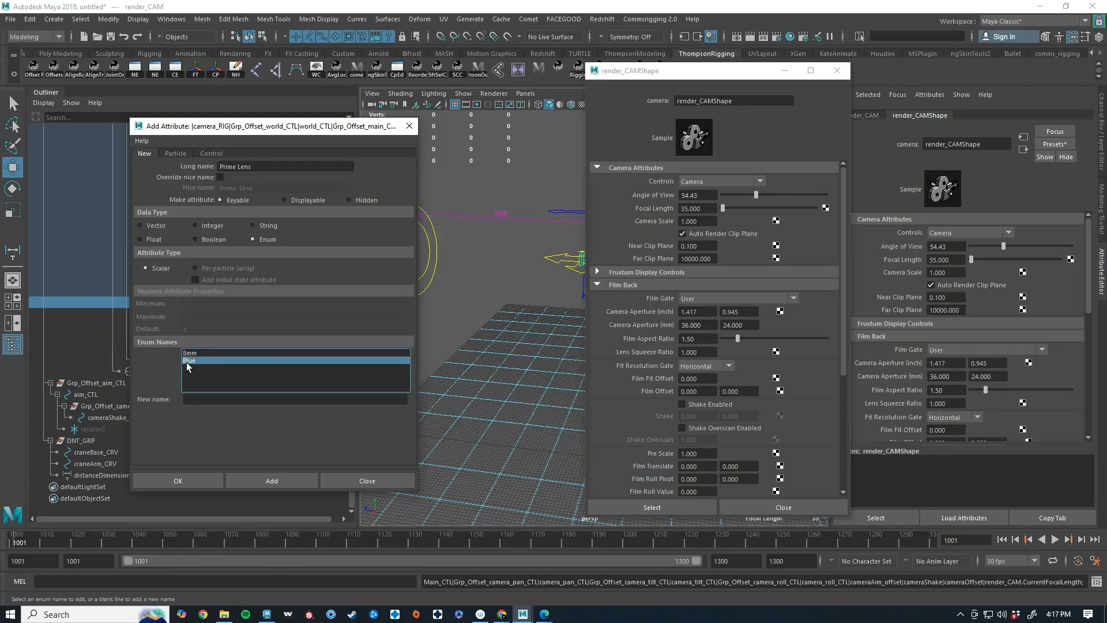
double_click(222, 399)
type("12")
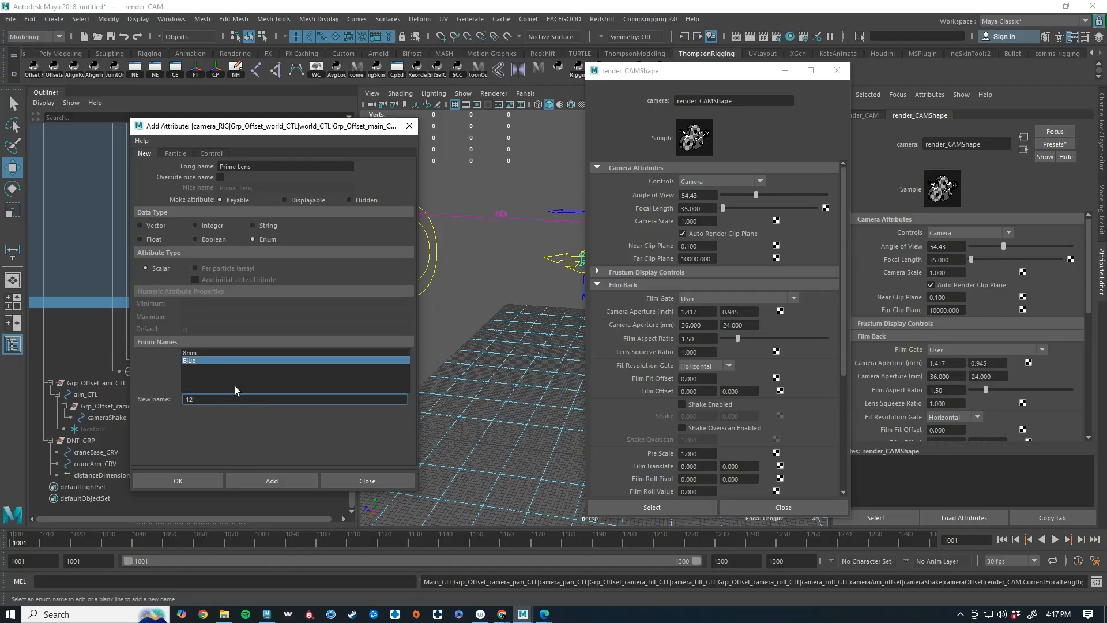
type("mm")
key("Return")
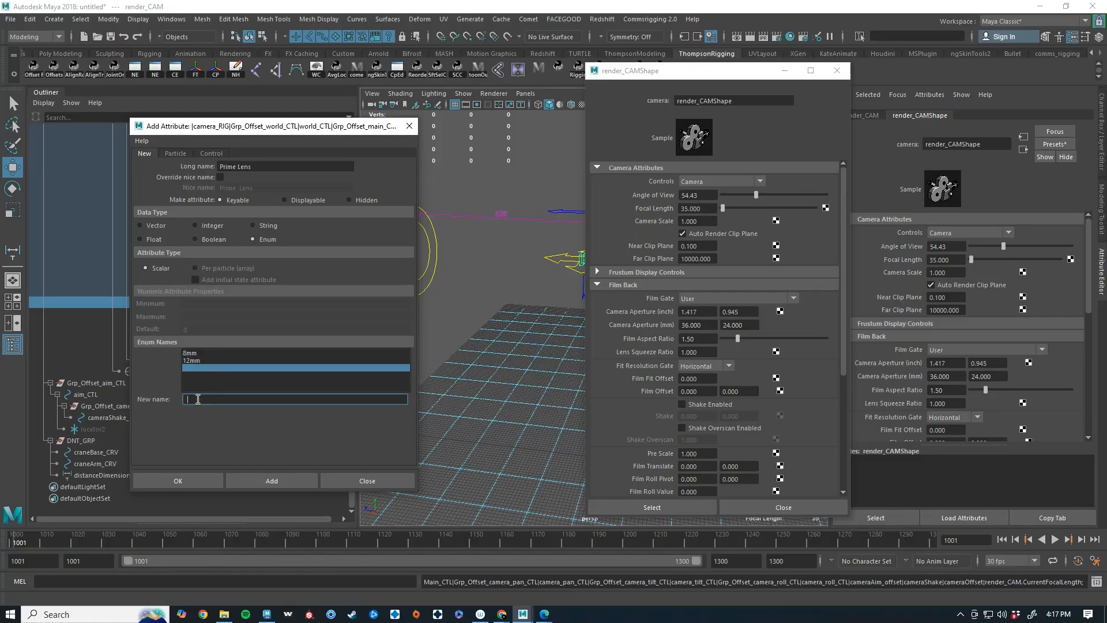
Extend the Prime Lens enum list with the options 18mm, 22mm, 28mm, 35mm and 50mm
type("18mm")
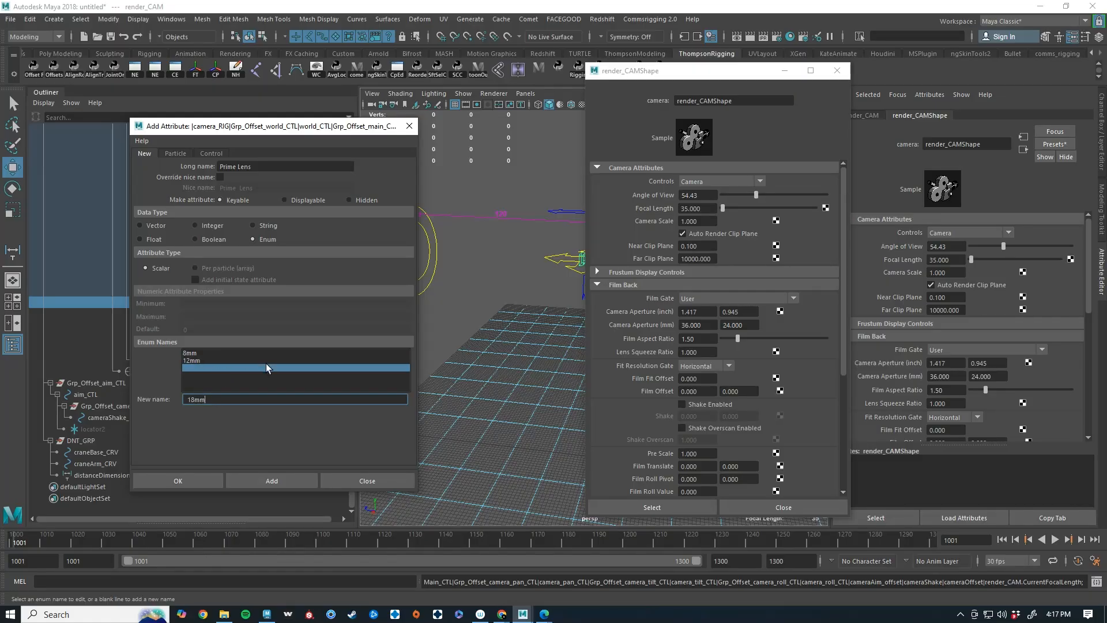
key("Return")
left_click(219, 400)
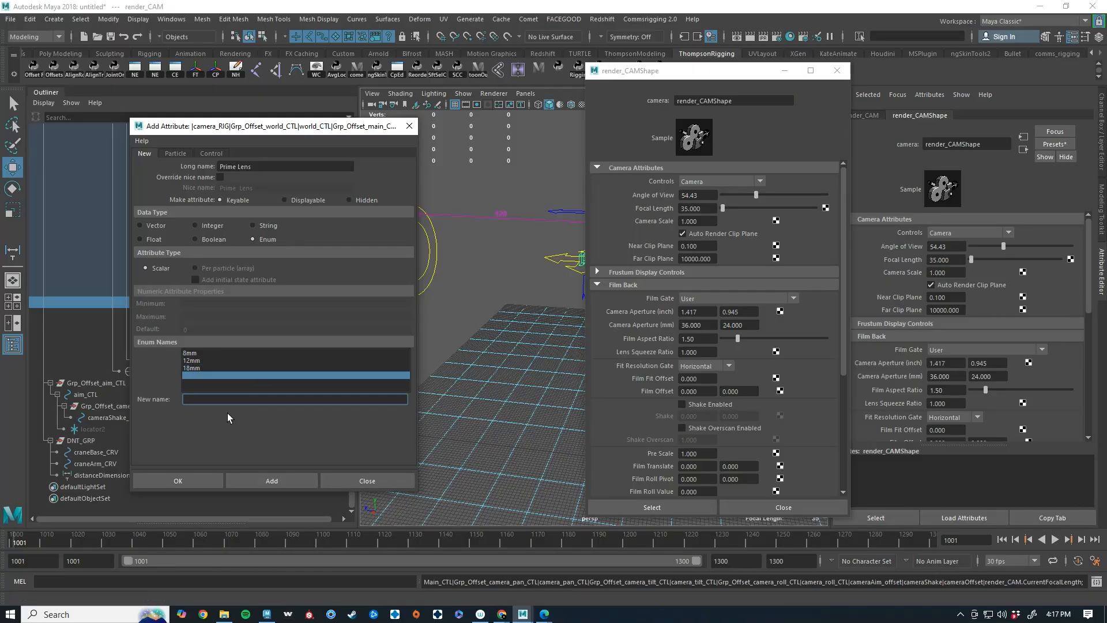
type("22mm")
key("Return")
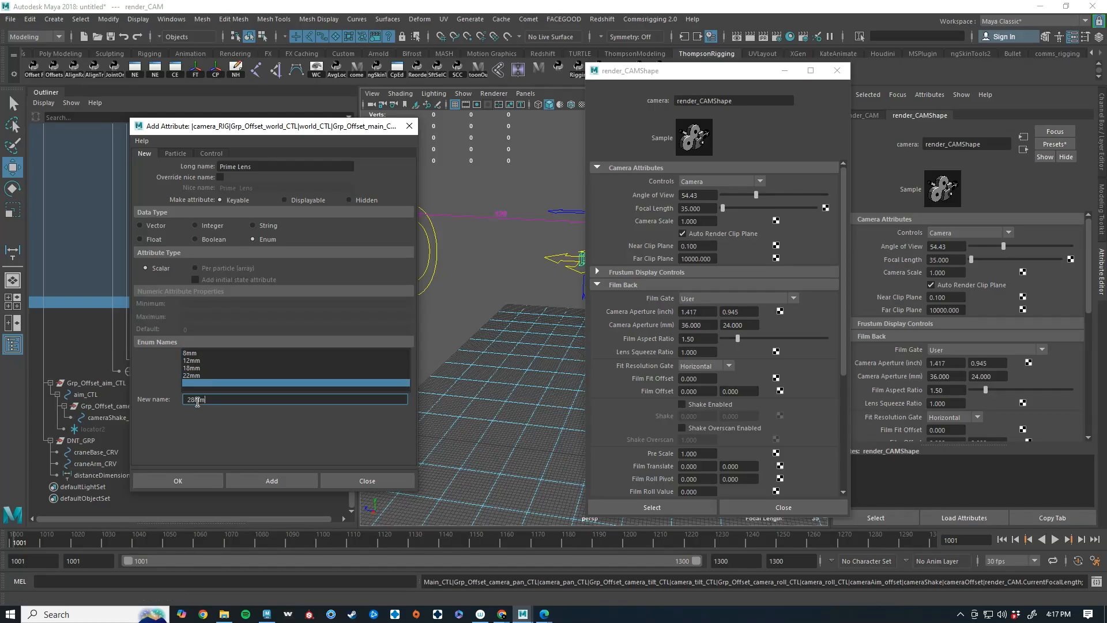
key("Return")
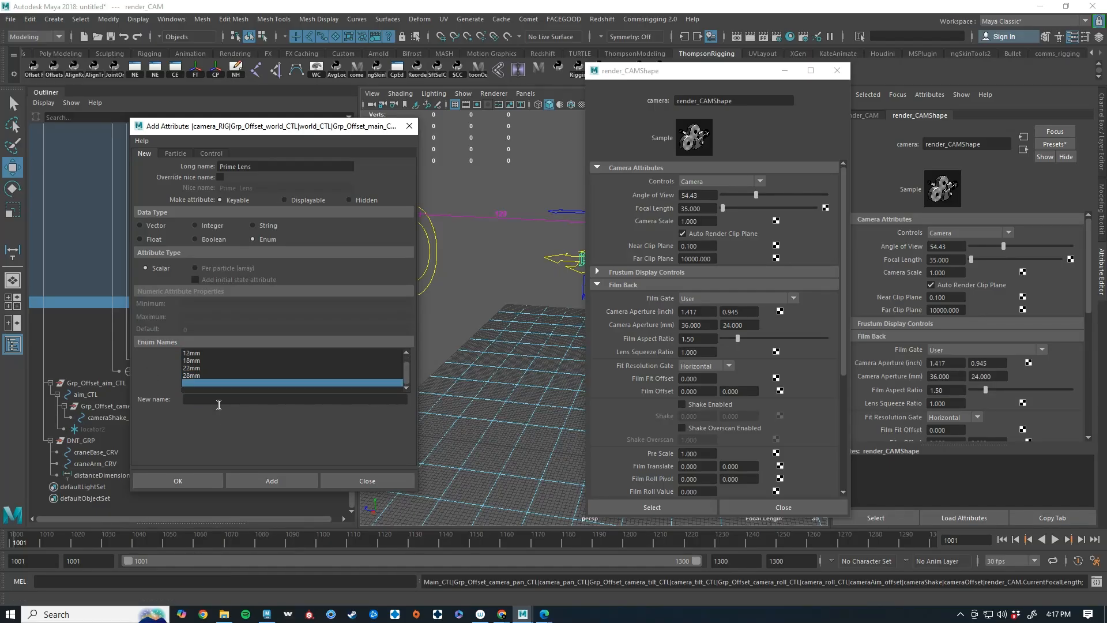
left_click(222, 398)
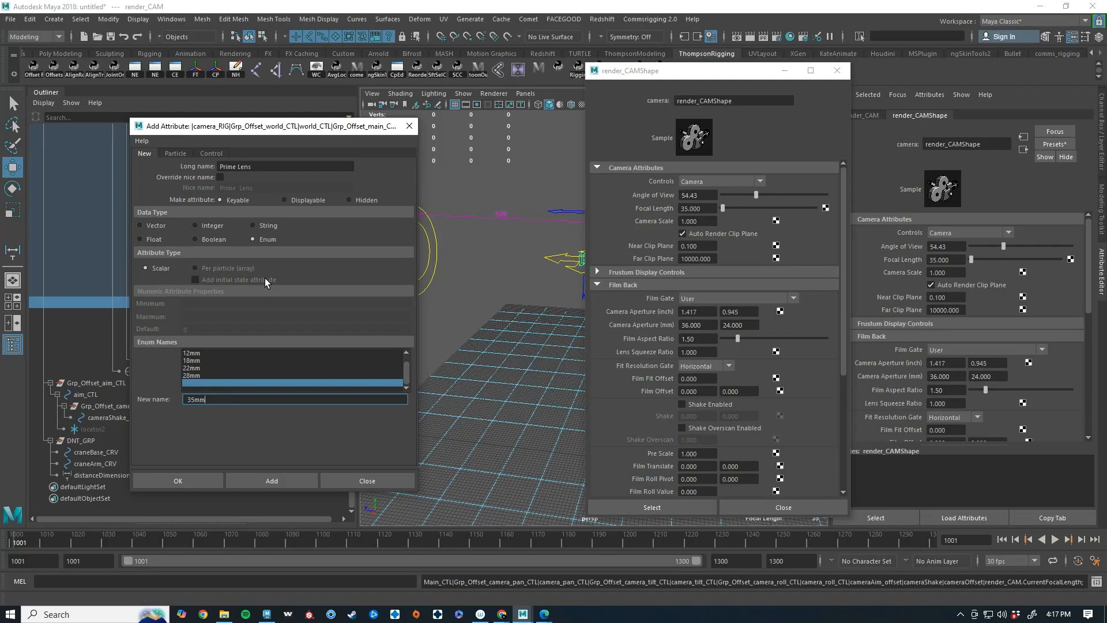
key("Return")
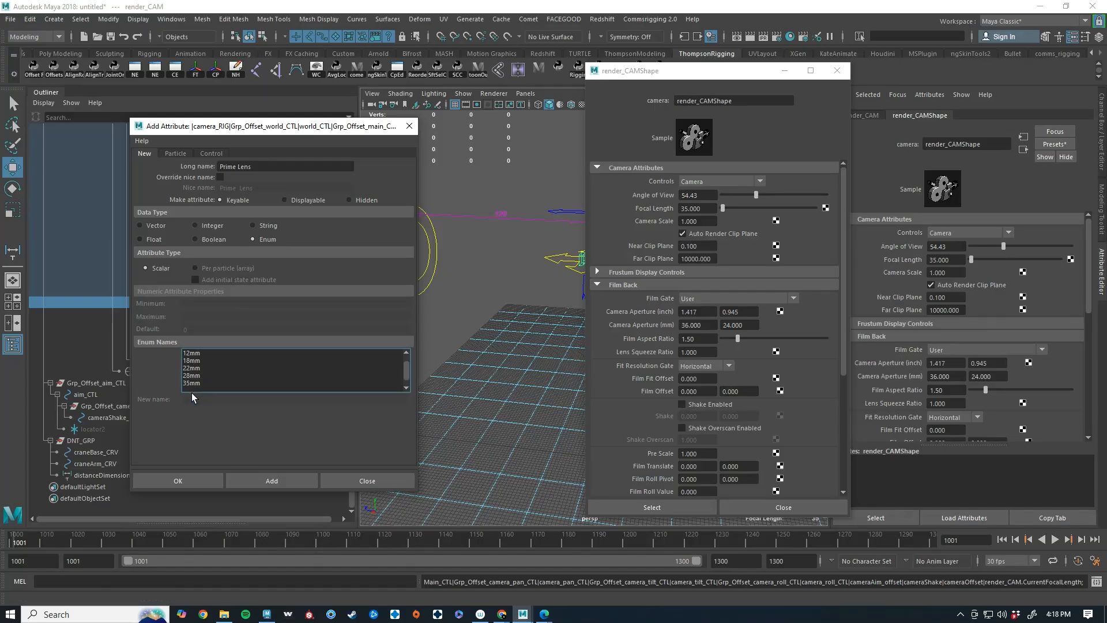
left_click(215, 397)
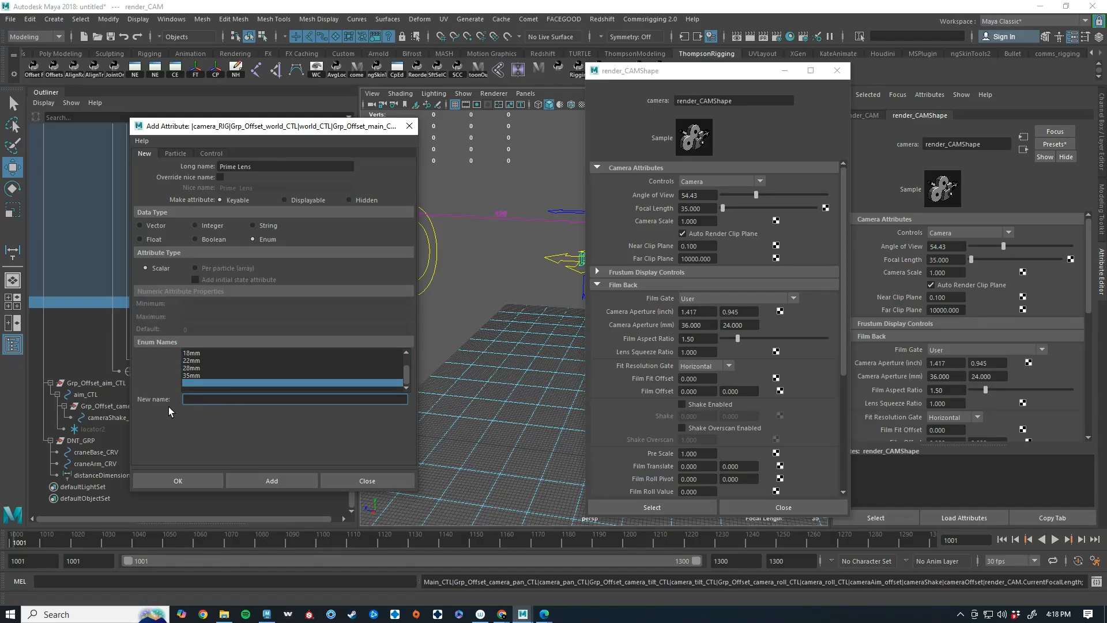
type("50mm")
key("Return")
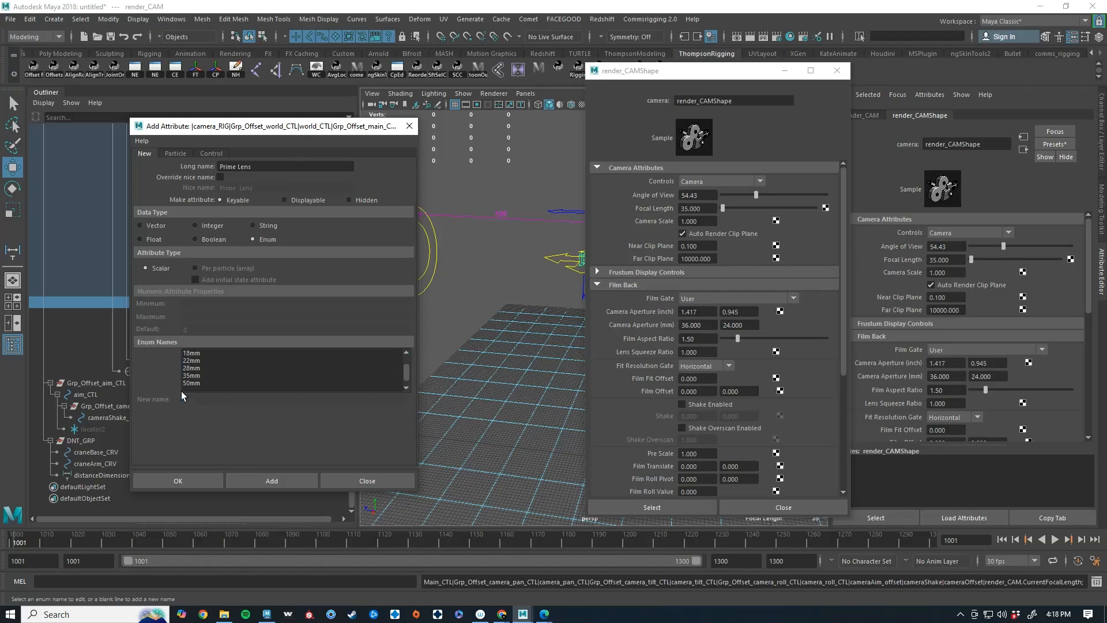
Extend the Prime Lens enum list with the options 80mm, 100mm and 120mm
left_click(211, 397)
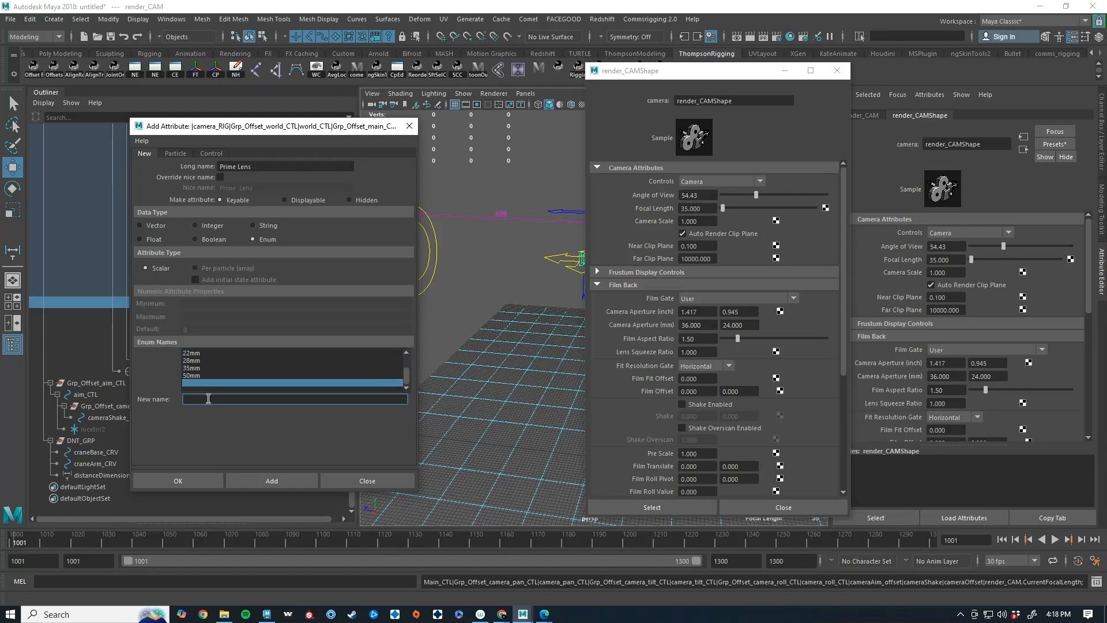
type("80mm")
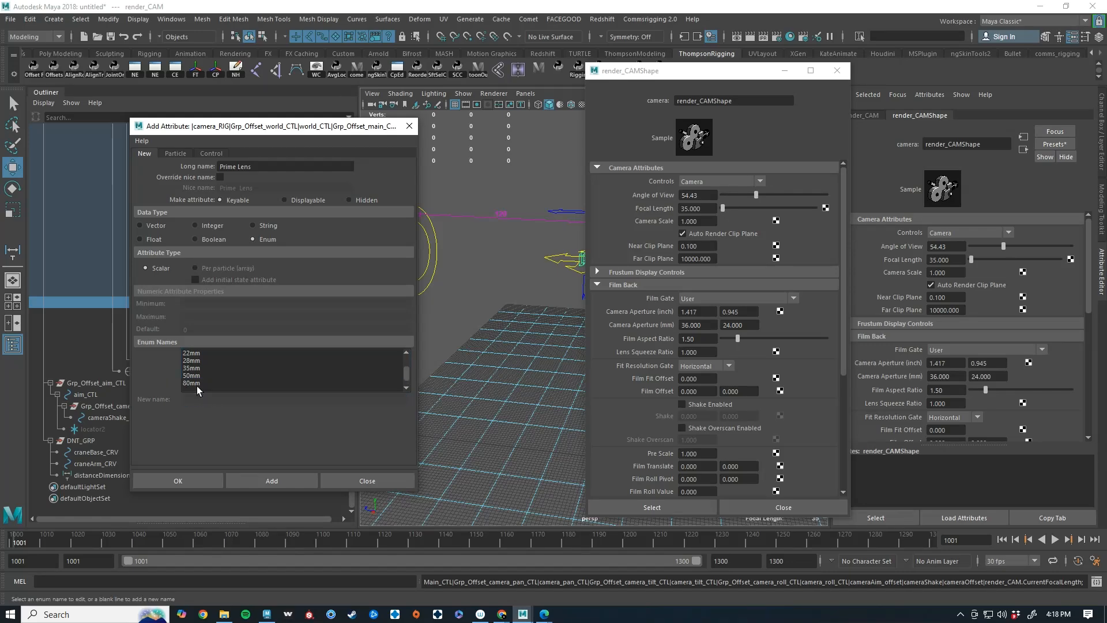
key("Return")
left_click(207, 396)
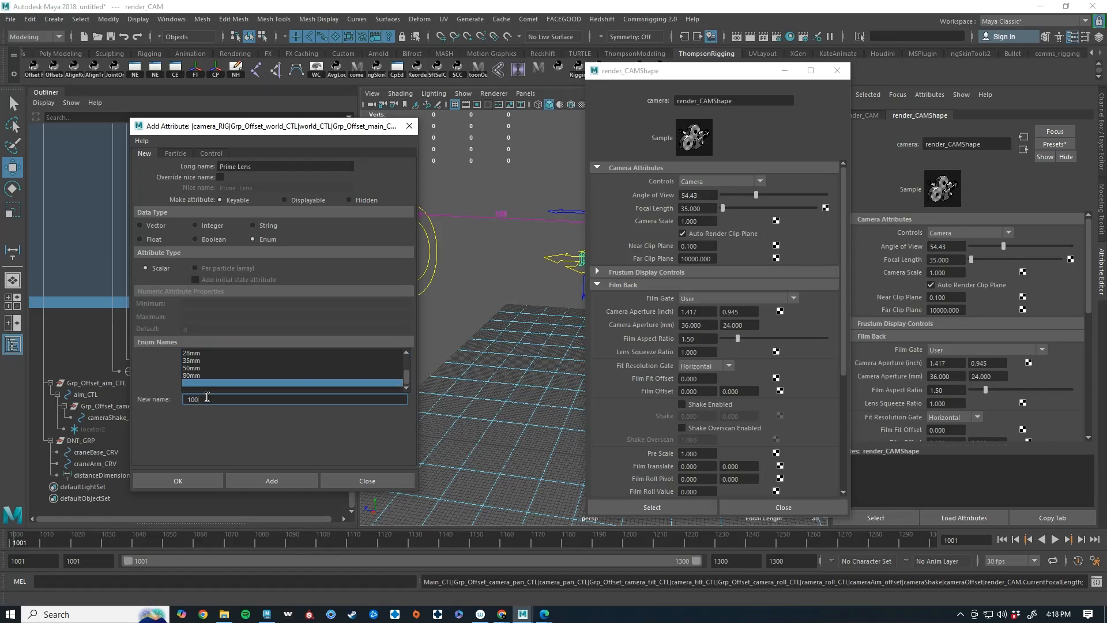
key("Return")
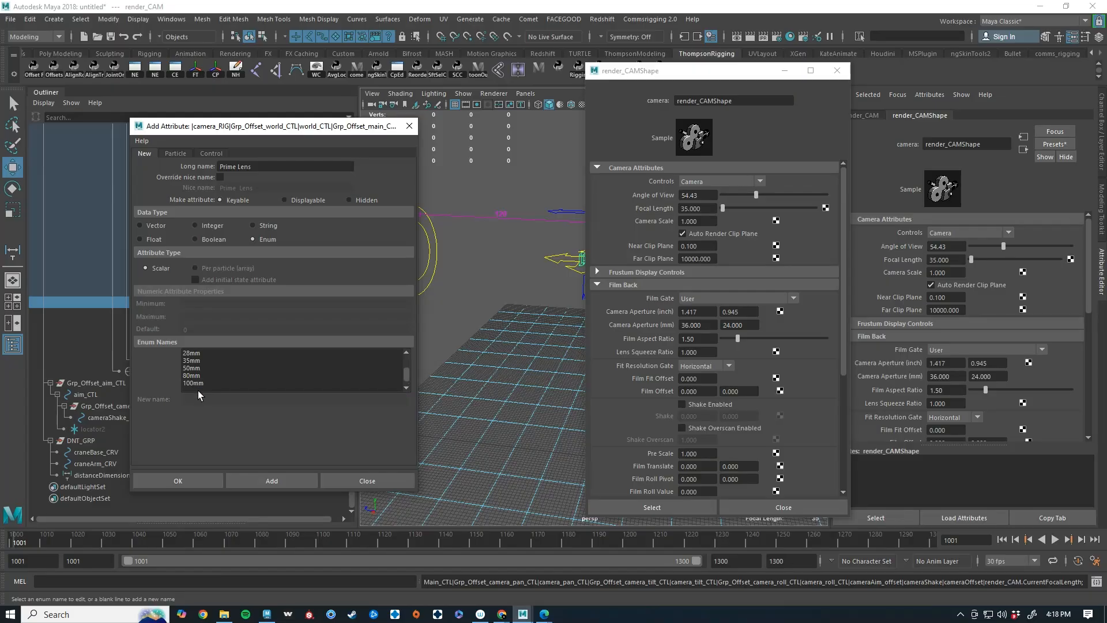
left_click(183, 382)
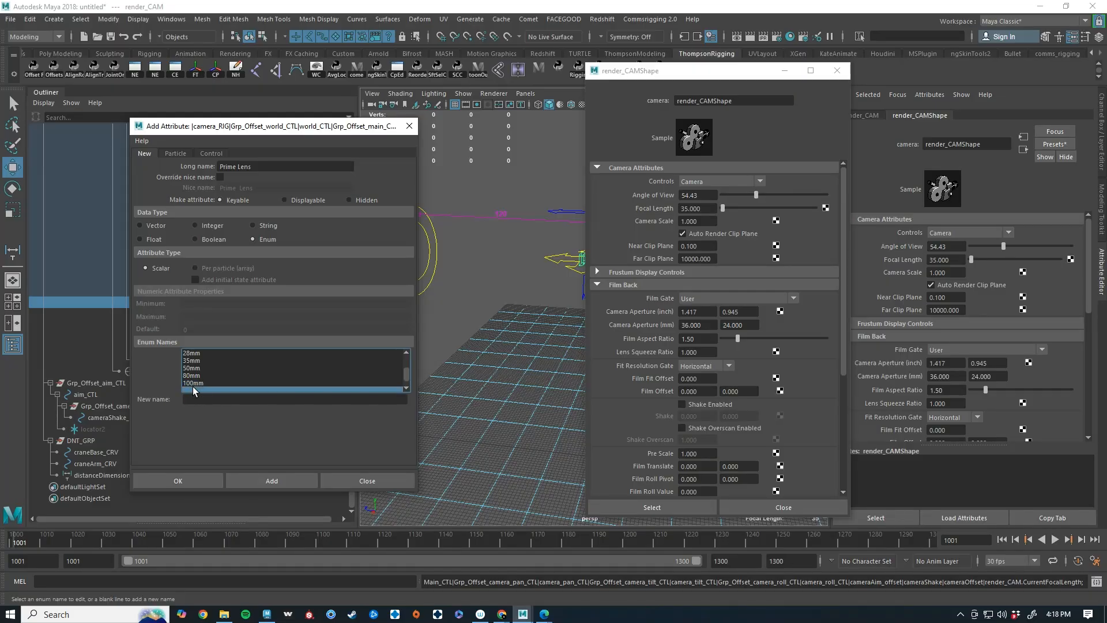
left_click(210, 397)
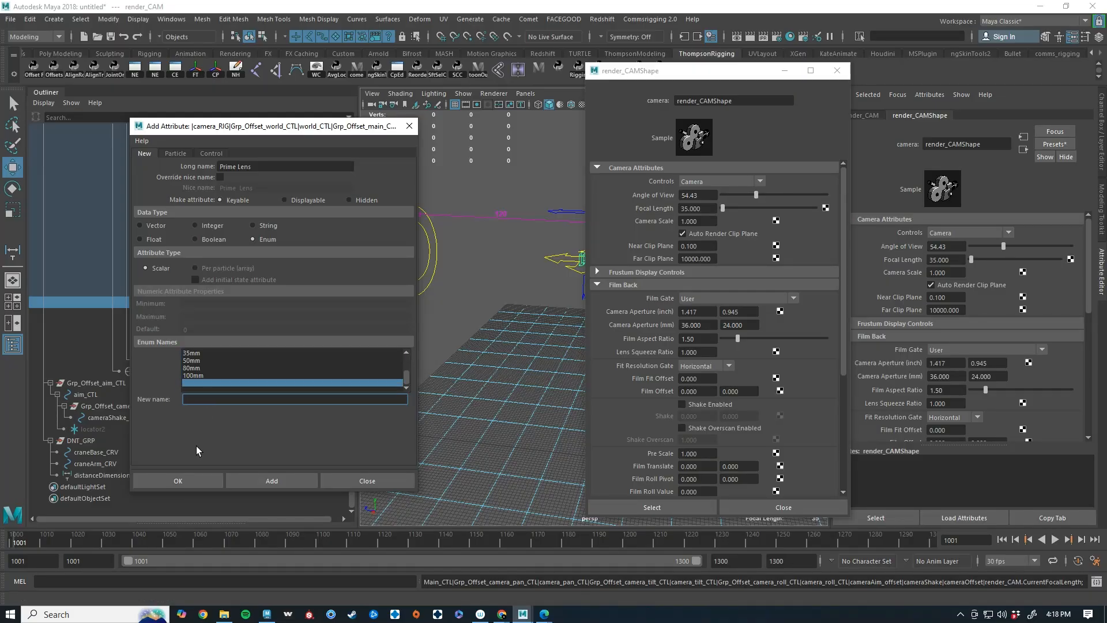
type("120mm")
Append 150mm and 200mm to the Prime Lens enum options
left_click(192, 386)
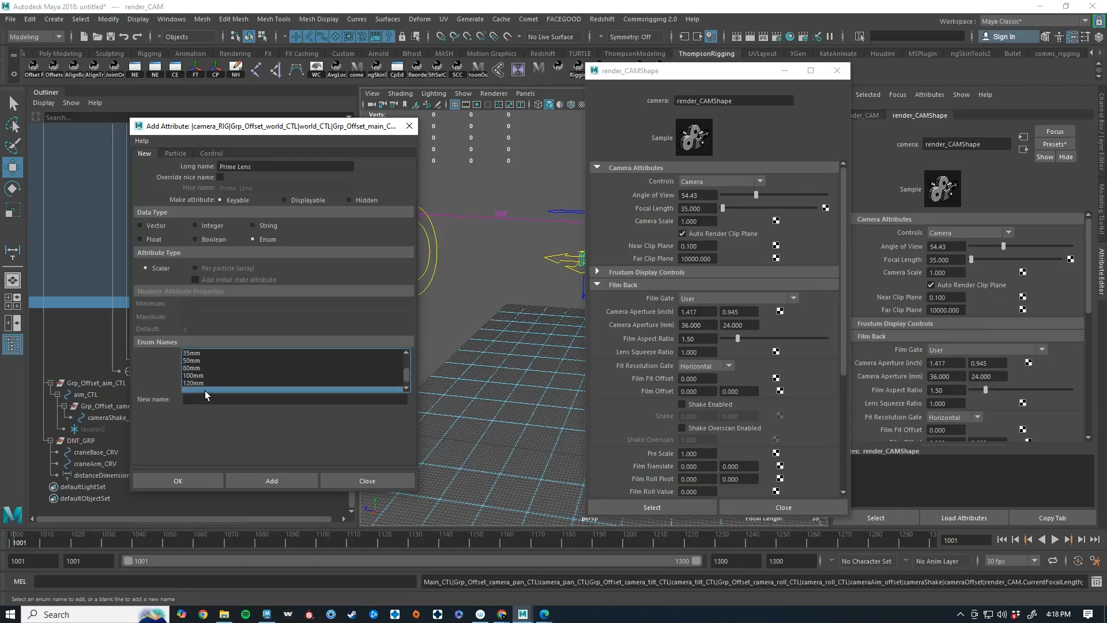
type("150m")
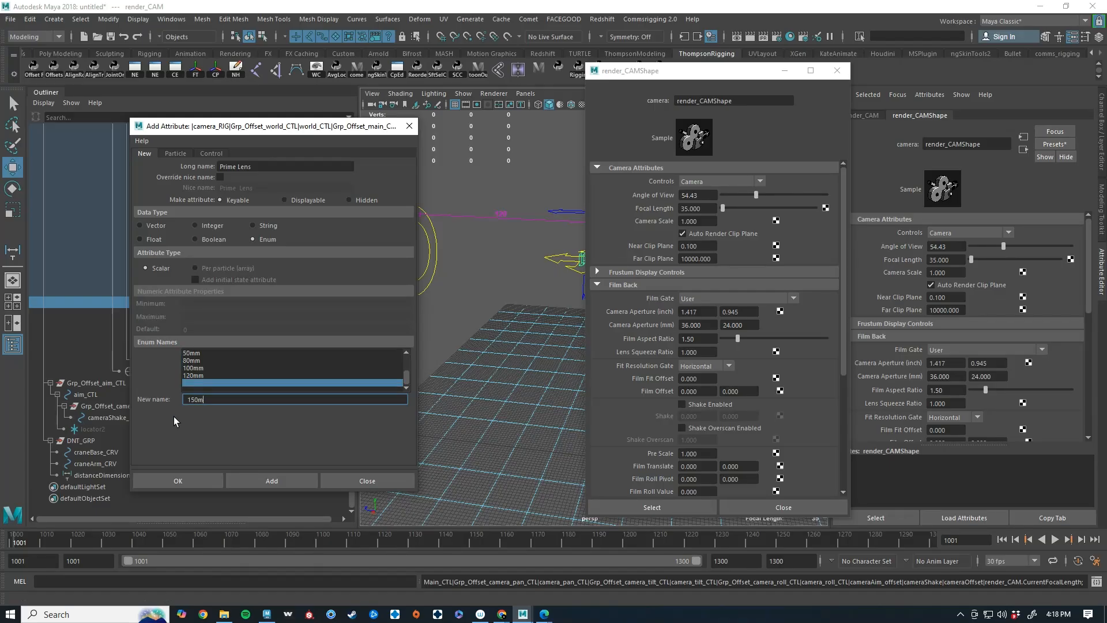
type("m")
left_click(210, 386)
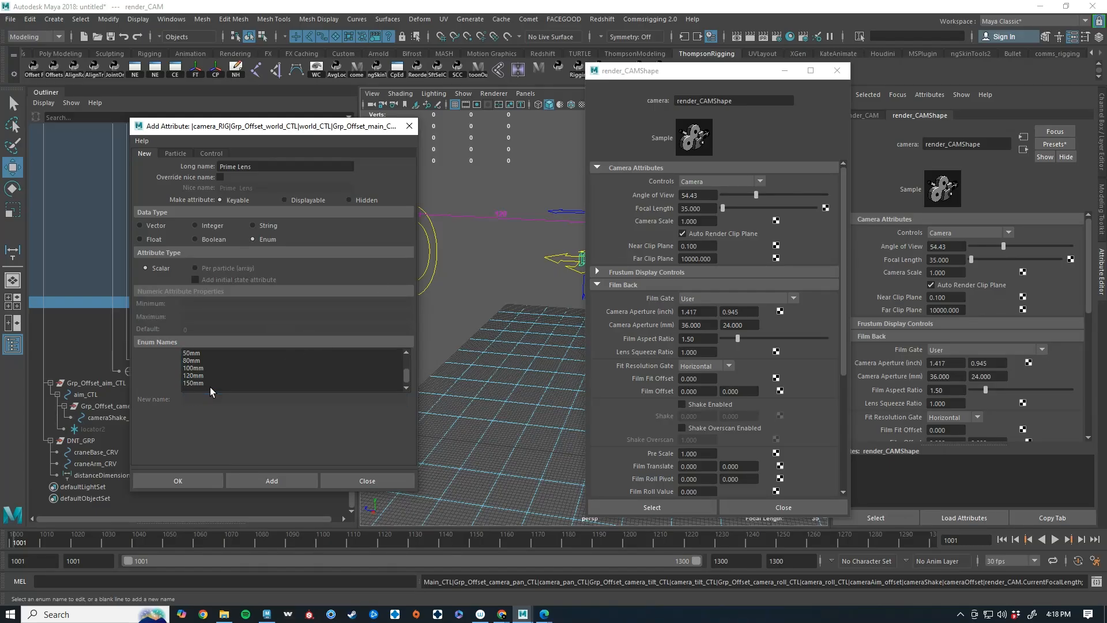
left_click(225, 401)
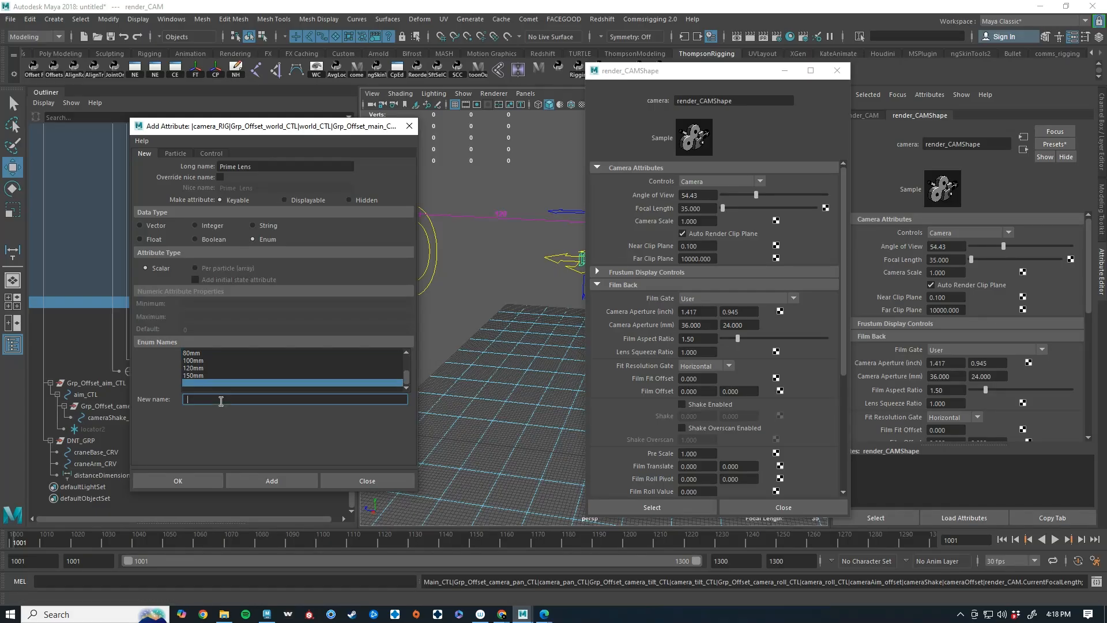
type("200mm")
Finish the Prime Lens enum list with 240mm and 300mm, and add the attribute to render_CAM
left_click(240, 388)
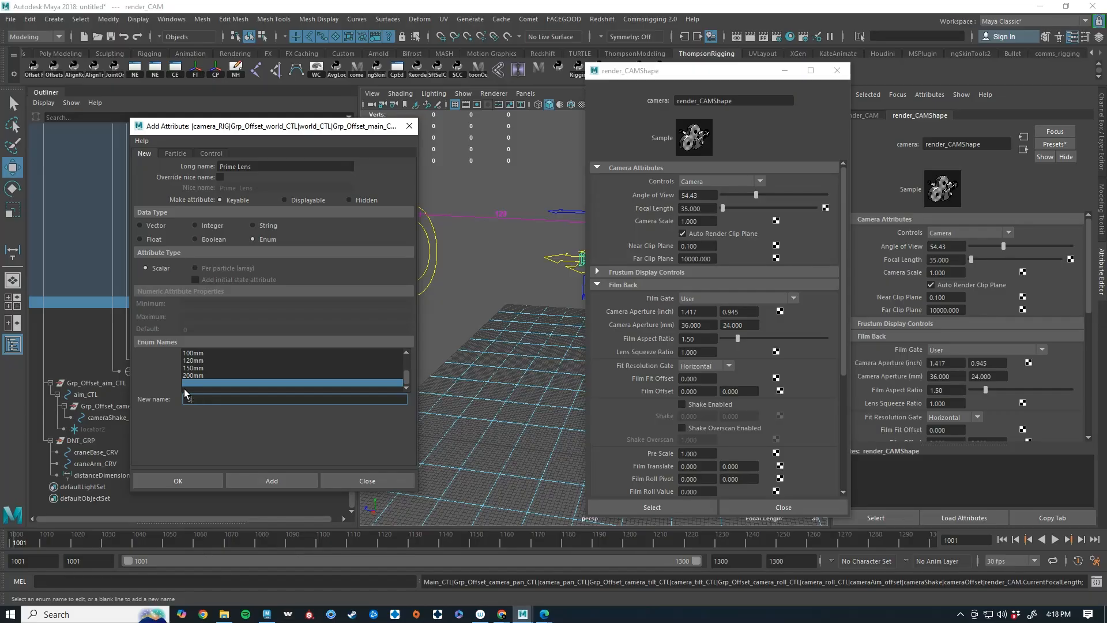
type("340mm")
left_click(220, 383)
double_click(212, 400)
type("240mm")
left_click(195, 390)
left_click(197, 384)
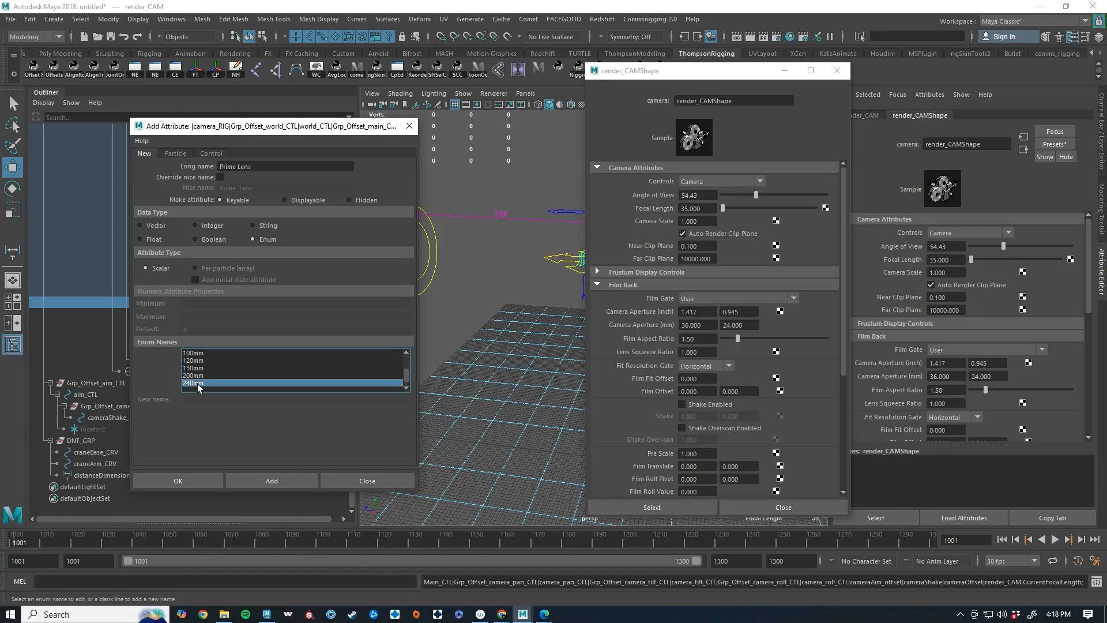
left_click(199, 388)
type("300mm")
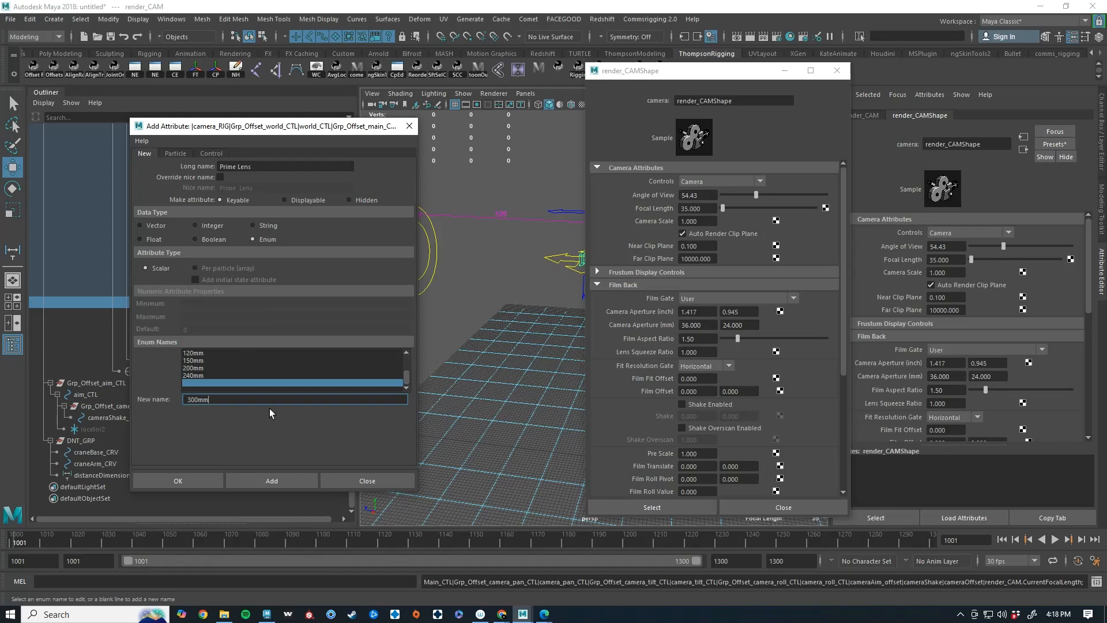
left_click(269, 479)
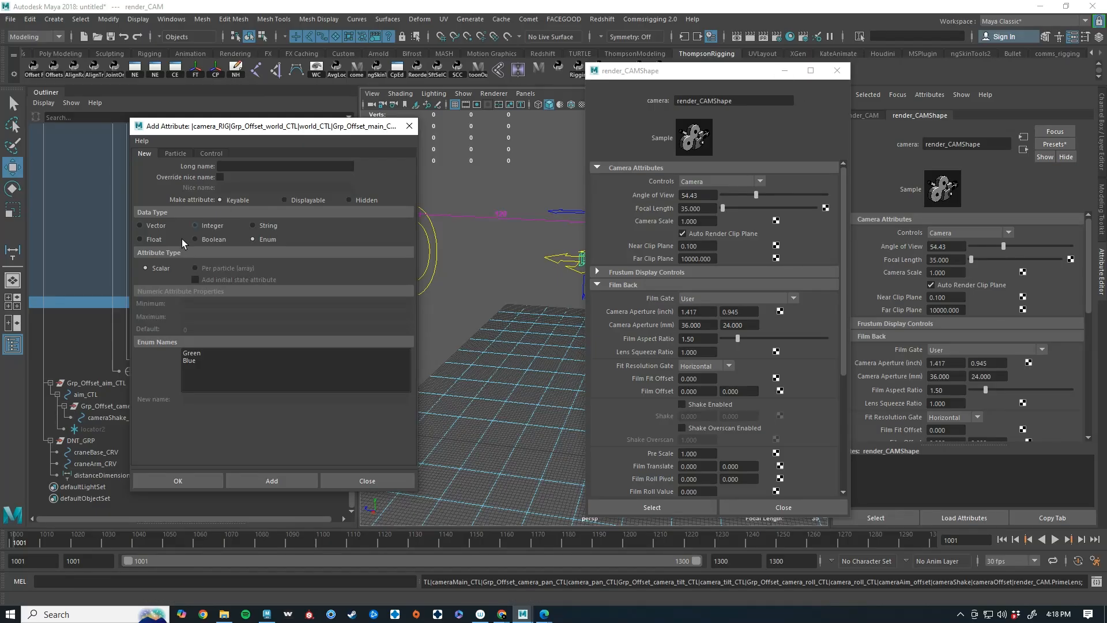
Add a keyable float attribute named "Variable Lens" to render_CAM
left_click(157, 240)
left_click(287, 165)
type("Va")
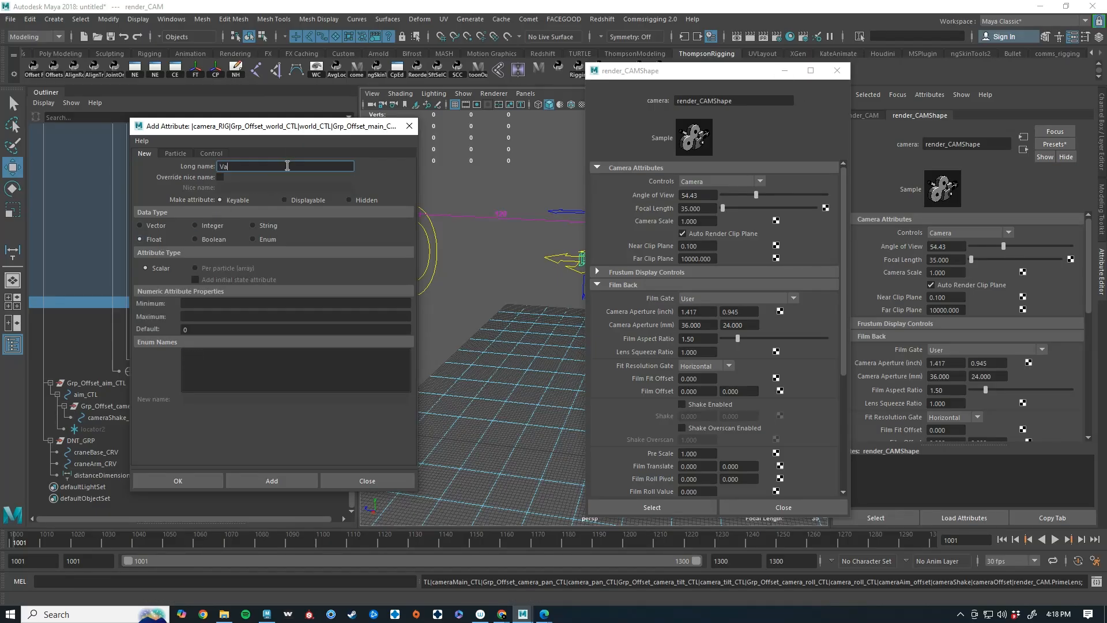
type("riabnle Lens")
left_click(271, 481)
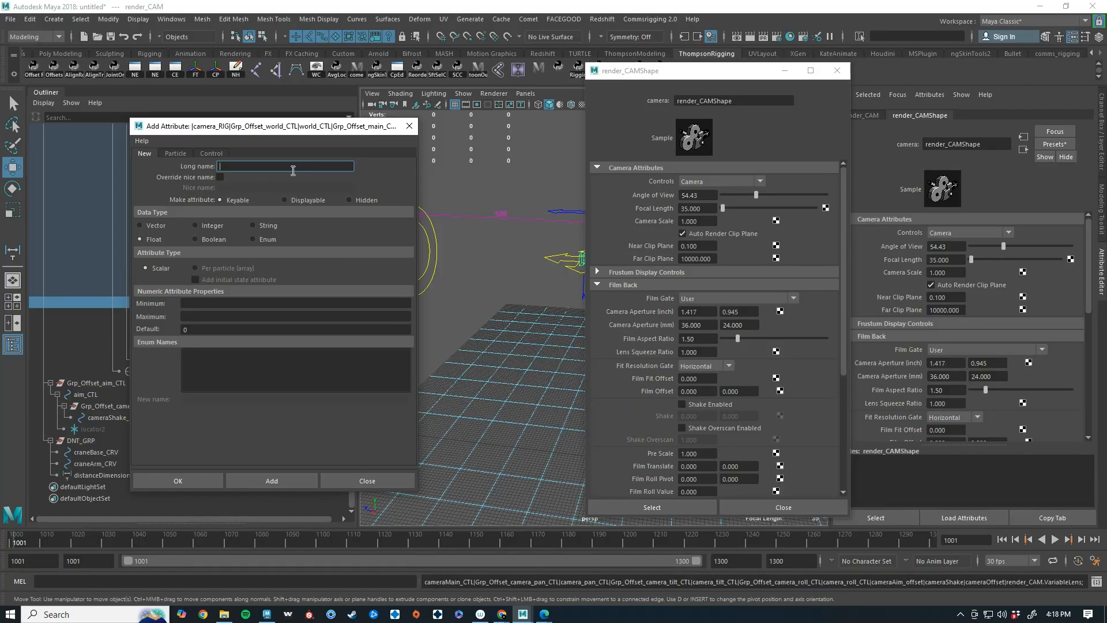
Add a float attribute named "Near Clip" to render_CAM with a minimum of .001 and a default of .01
type("Near Clip")
left_click(210, 329)
type(".")
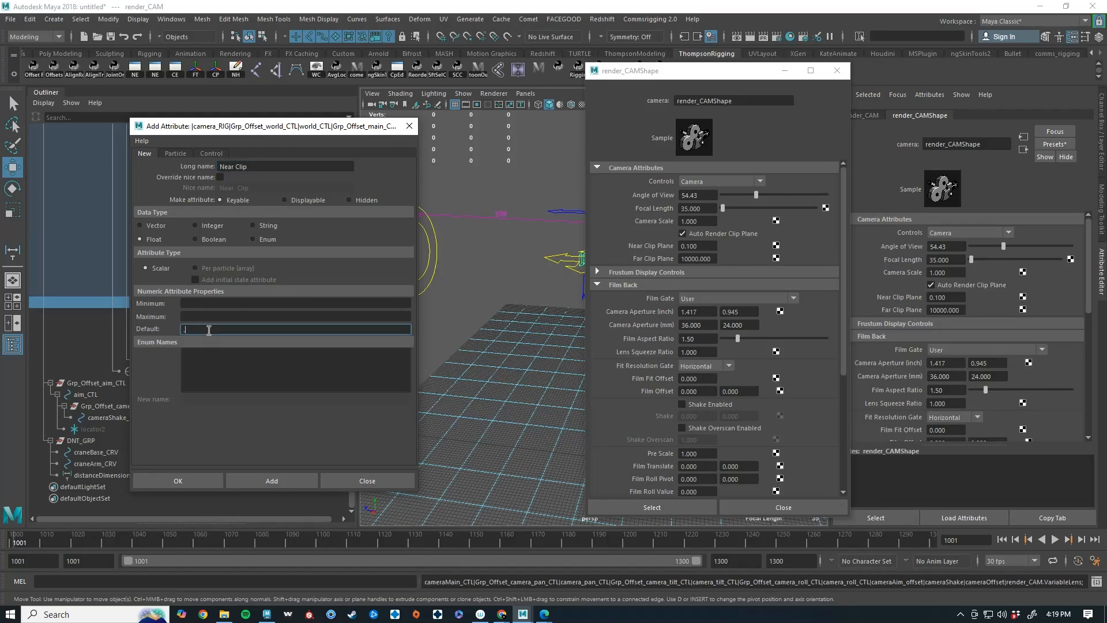
type("01")
left_click(215, 304)
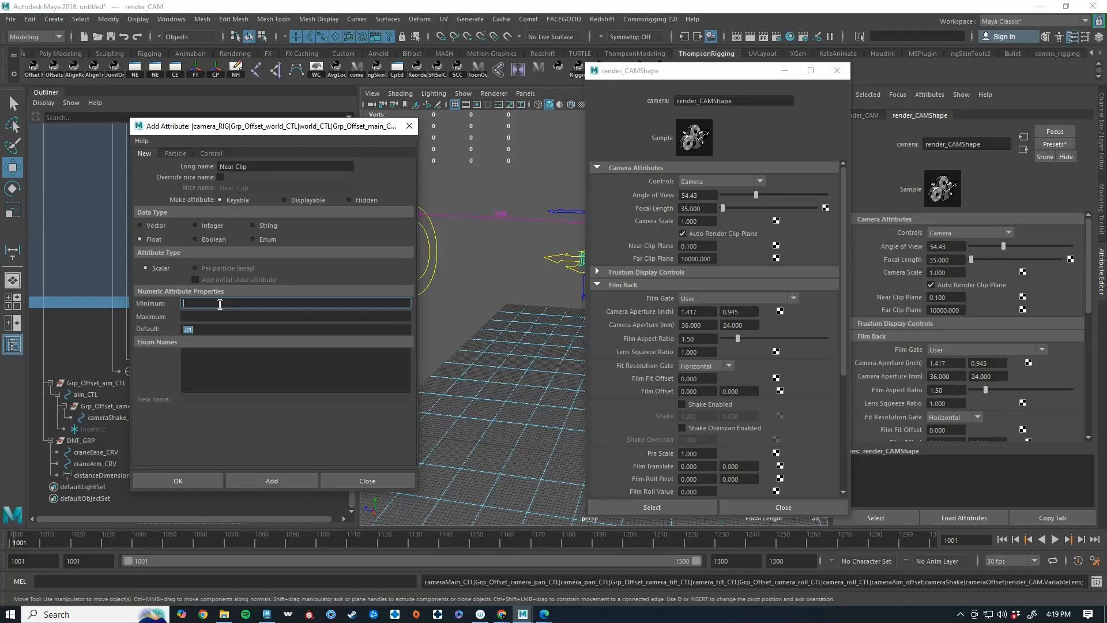
type(".001")
left_click(290, 477)
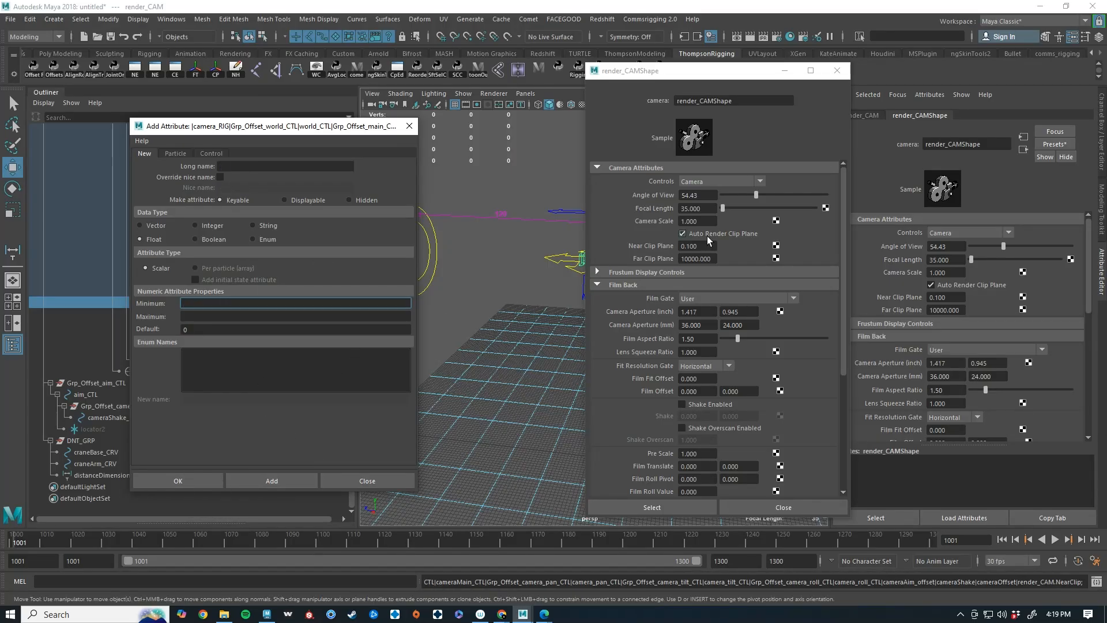
Add a float attribute named "Far Clip Plane" to render_CAM with a minimum of .001 and a default of 100000
left_click(252, 166)
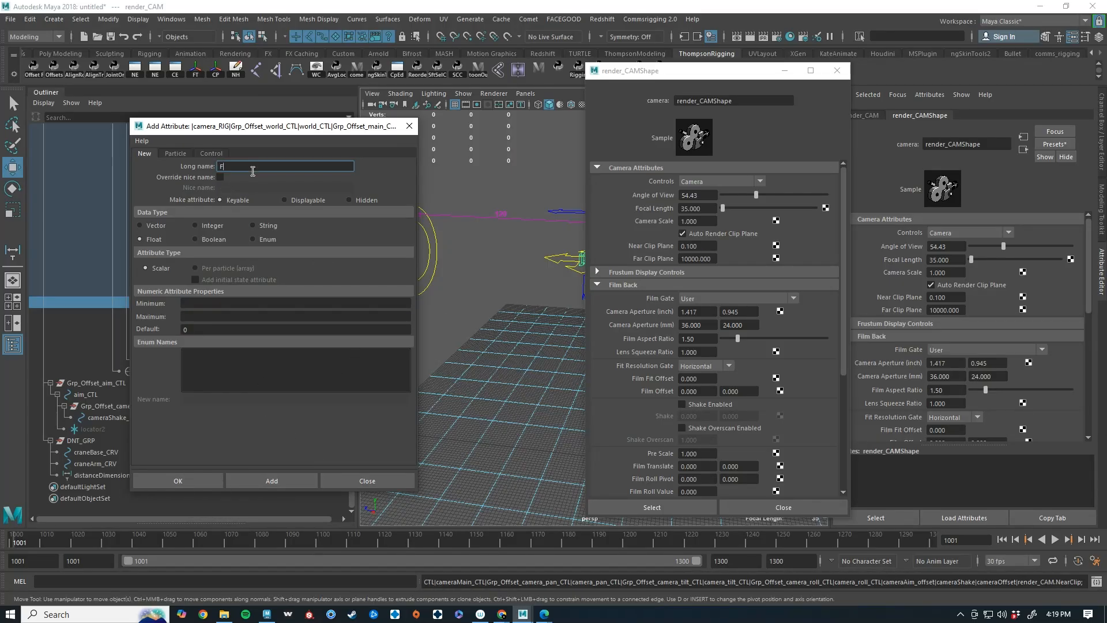
type("Far Clip Plane")
left_click(195, 303)
type(".001")
key("Tab")
double_click(203, 327)
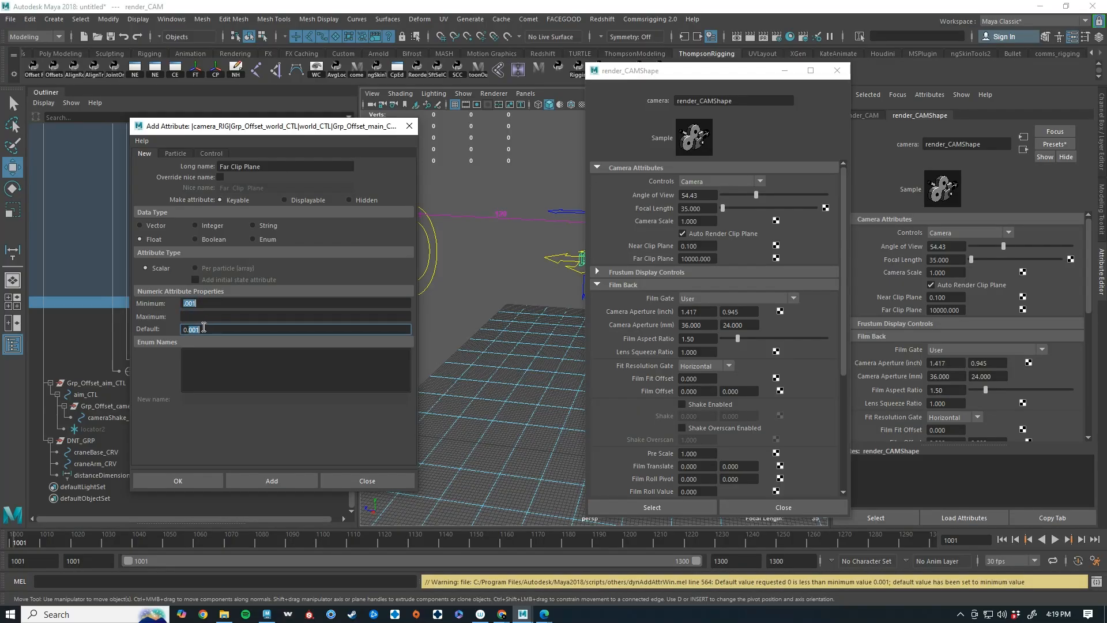
left_click(204, 328)
left_click_drag(216, 331, 106, 319)
type("100000")
left_click(273, 482)
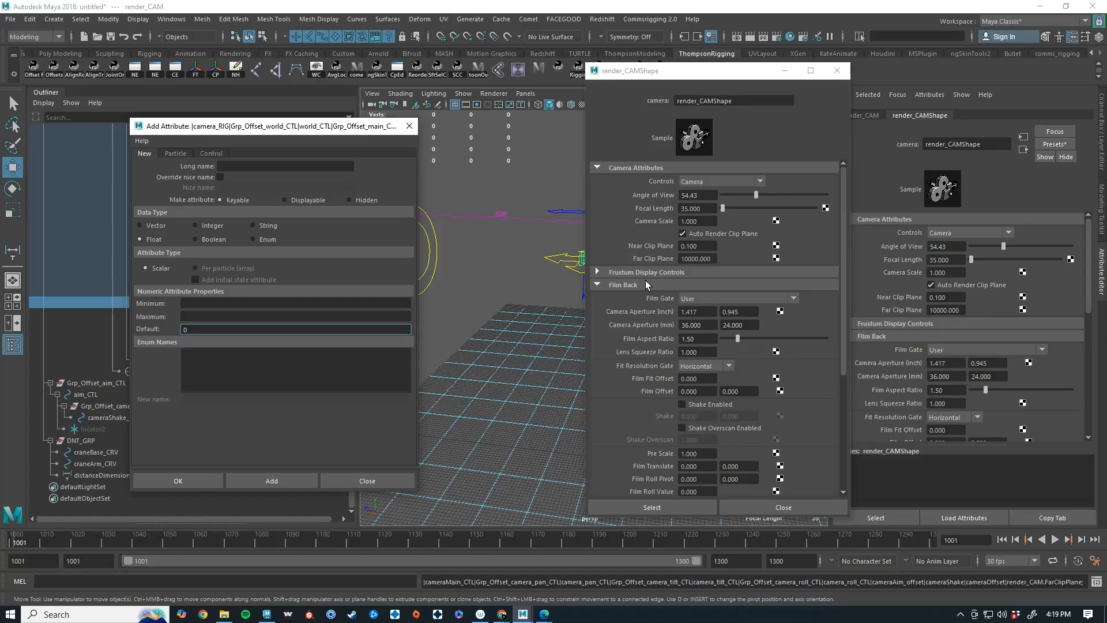
Expand the frustum display controls of render_CAMShape and toggle Display Frustum on and off to preview it
left_click(634, 274)
left_click(715, 306)
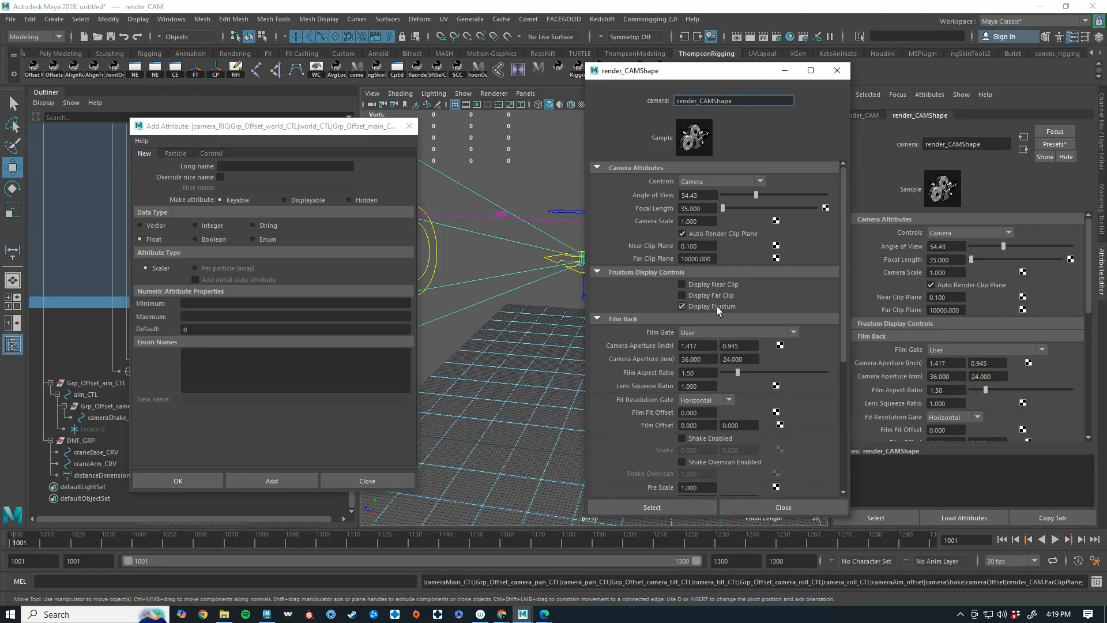
left_click(717, 306)
left_click(717, 306)
left_click(717, 306)
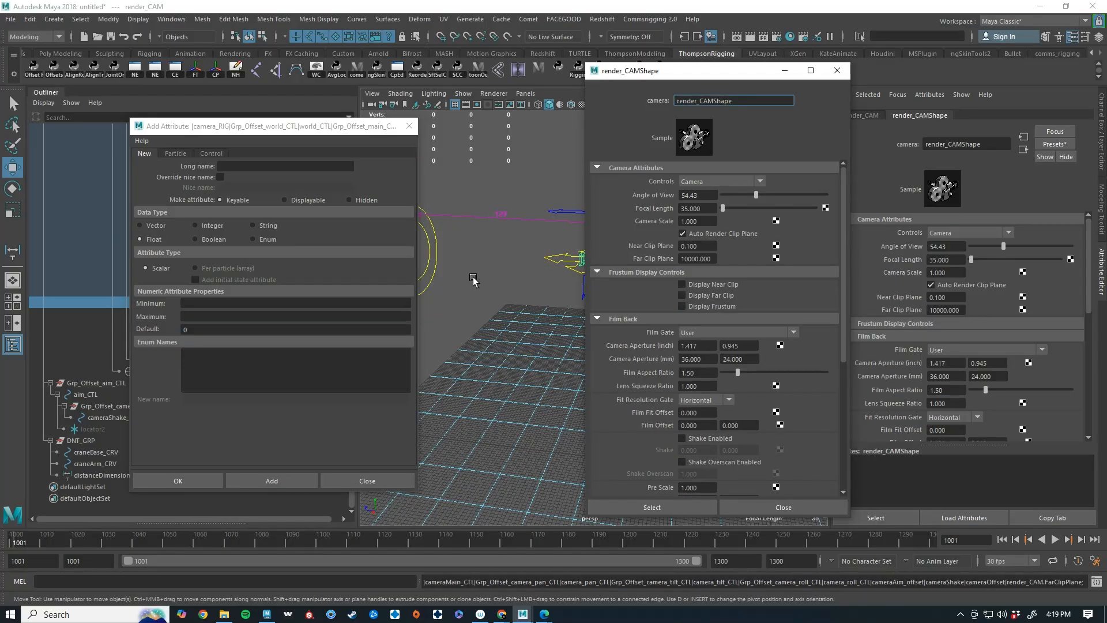
Add a keyable Boolean attribute named "Frustrum" to render_CAM
left_click(216, 241)
left_click(283, 167)
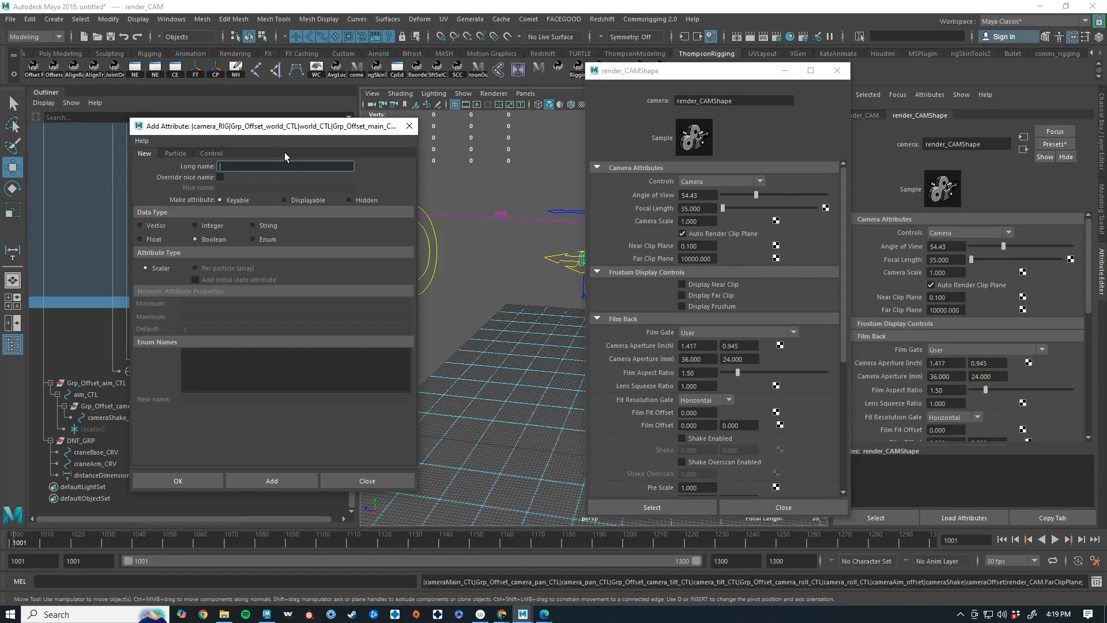
type("Frustrum")
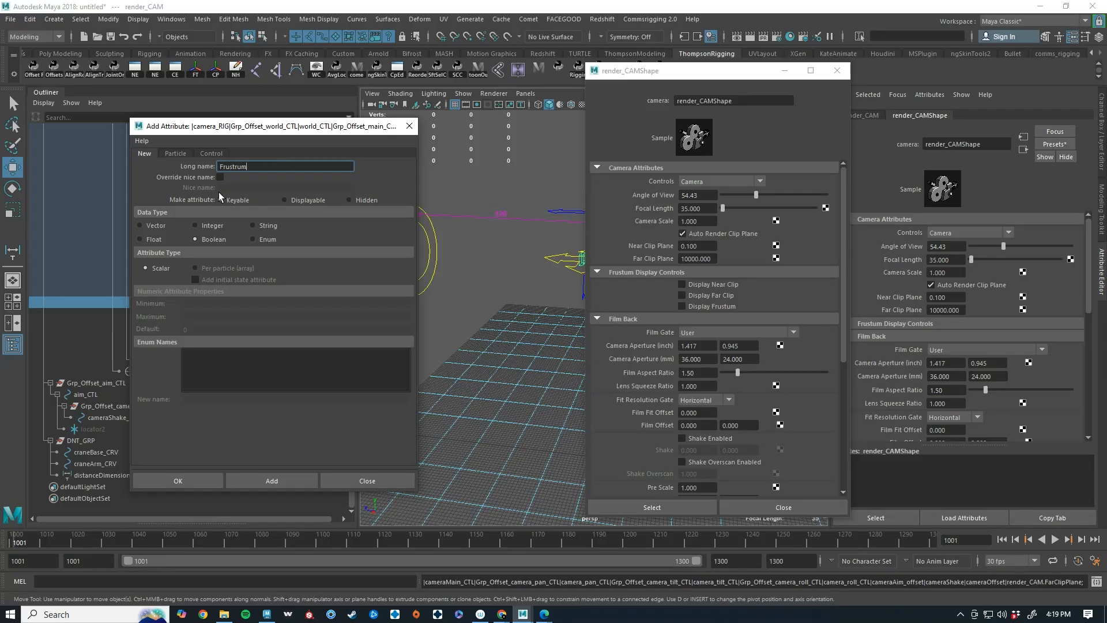
left_click(272, 481)
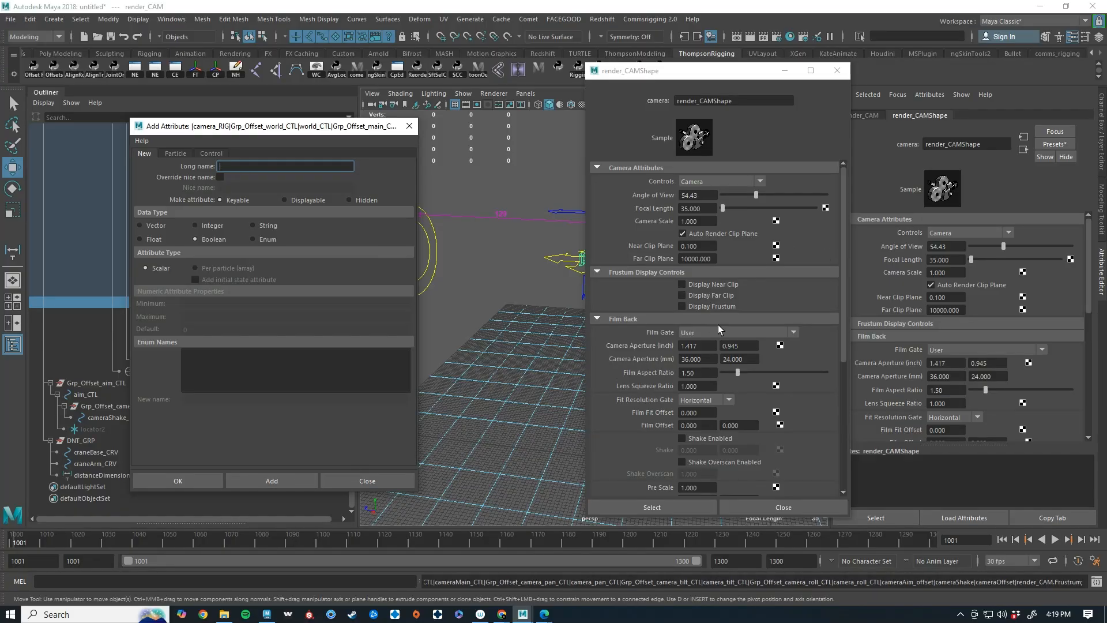
Try to add a Boolean attribute named "2D Camera Shake" to render_CAM
scroll(718, 328, "down", 3)
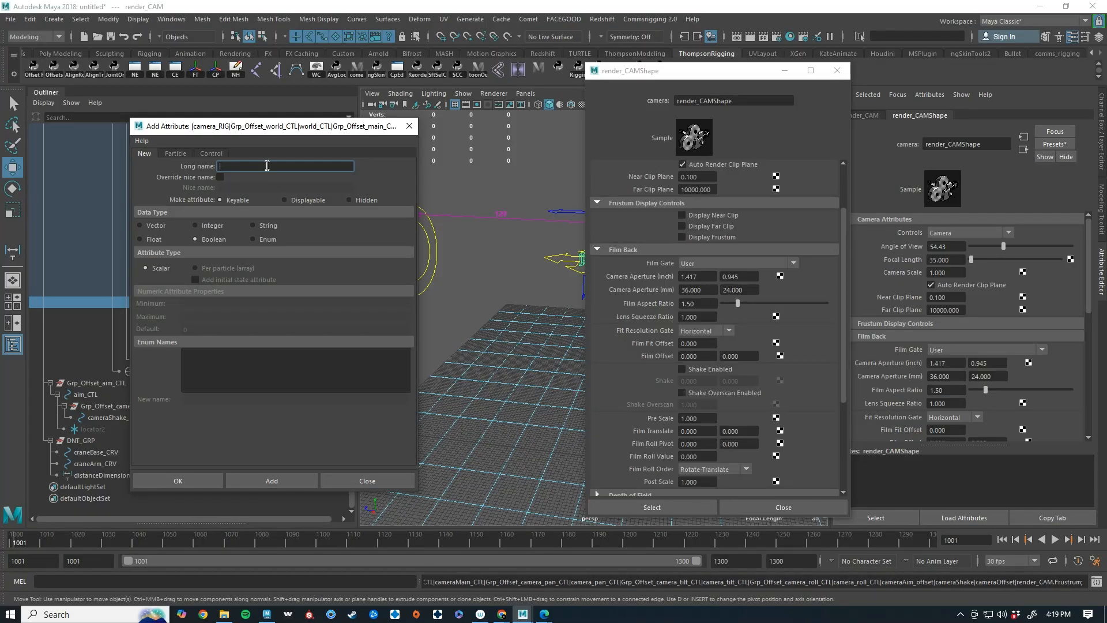
type("Camera Sha")
key("ctrl+a")
key("BackSpace")
type("2D Camera Shake")
left_click(710, 375)
left_click(269, 481)
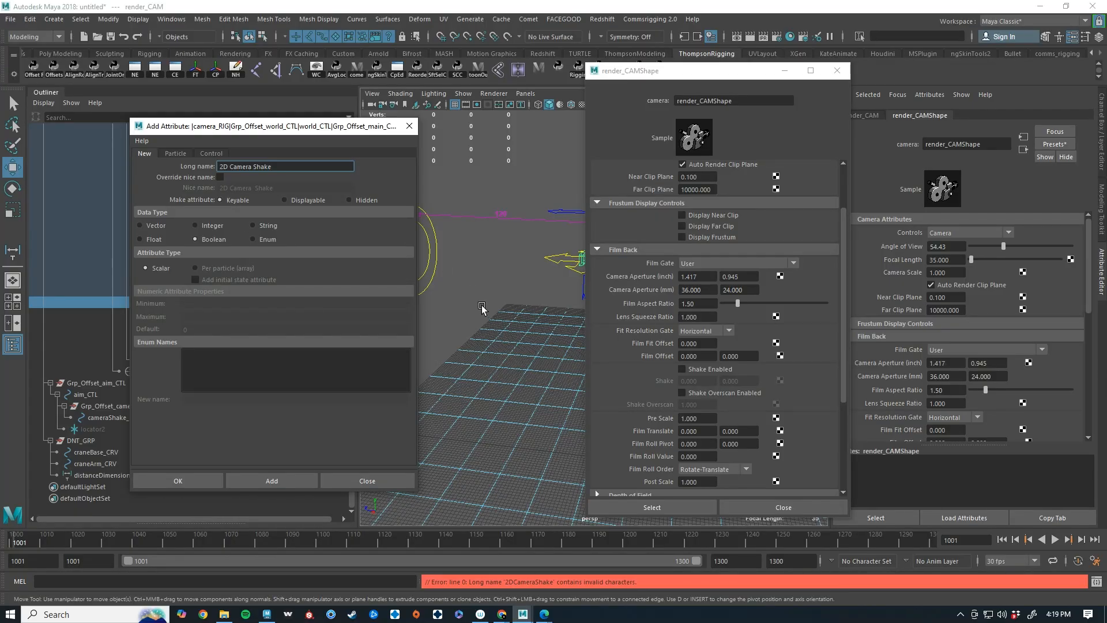
Add a Boolean attribute named "Camera Shake 2D" to render_CAM, and undo the addition
middle_click_drag(489, 312, 526, 312, "alt")
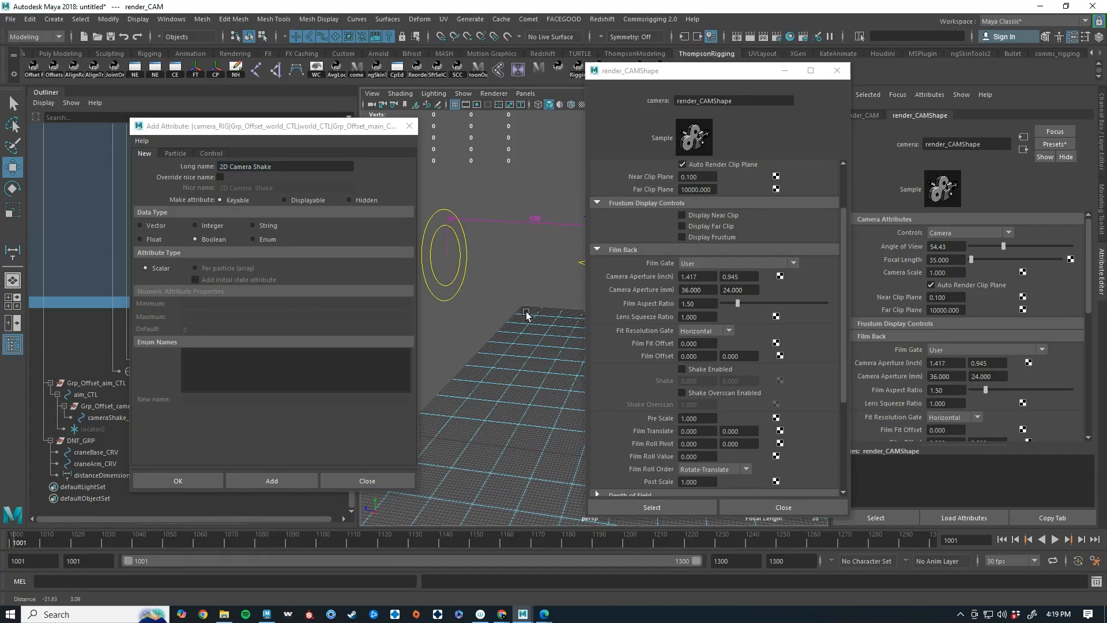
triple_click(294, 167)
type("Camer")
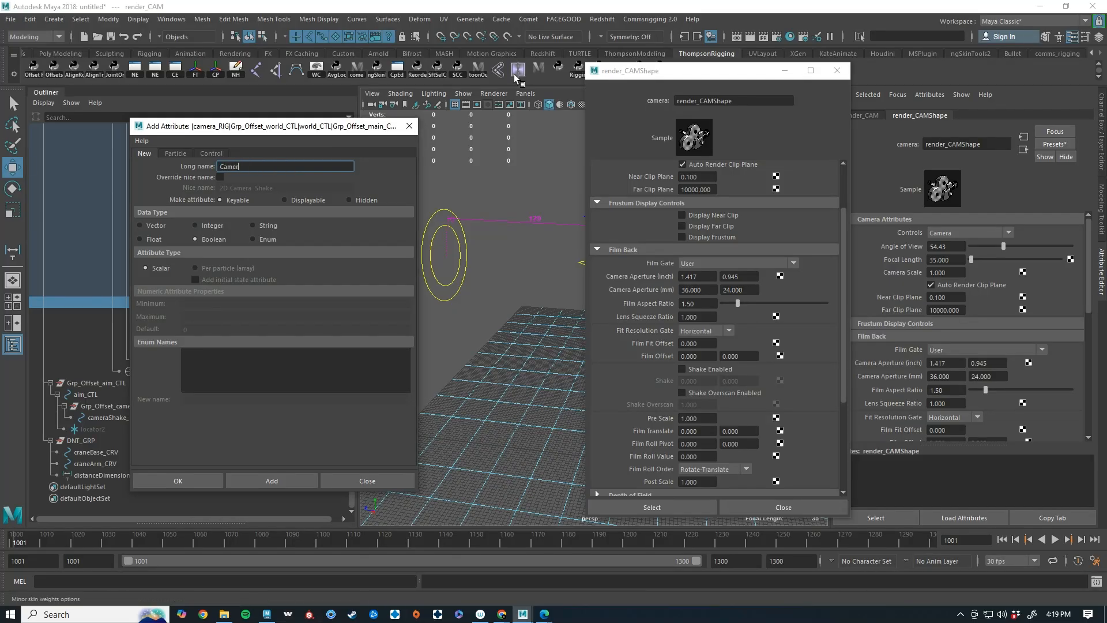
type("a Shake 2D")
left_click(271, 480)
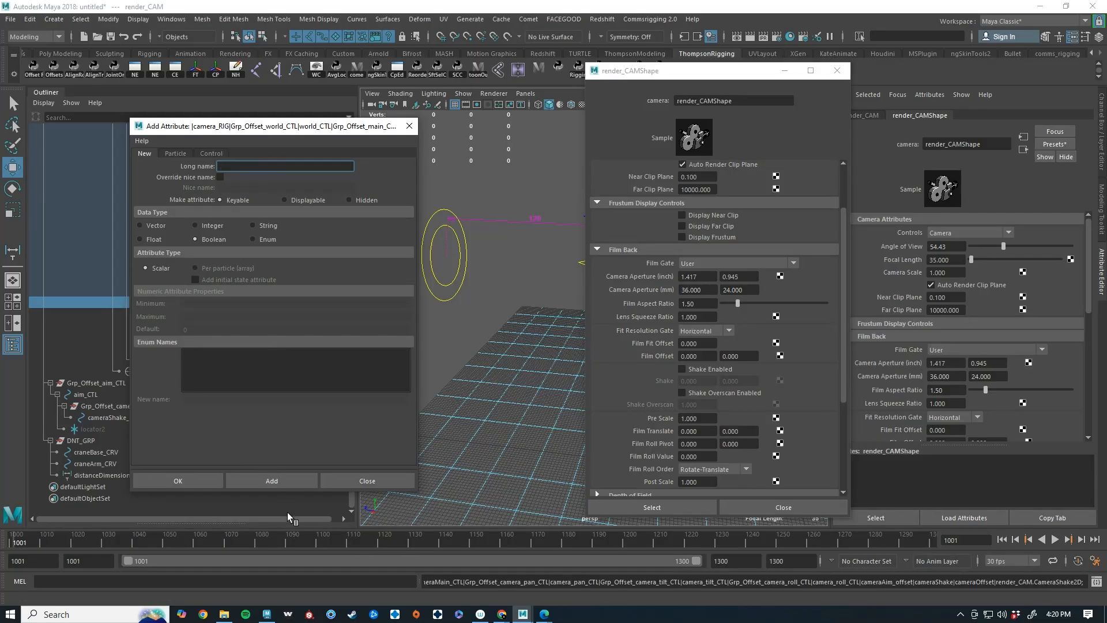
left_click_drag(531, 366, 525, 366, "alt")
key("ctrl+z")
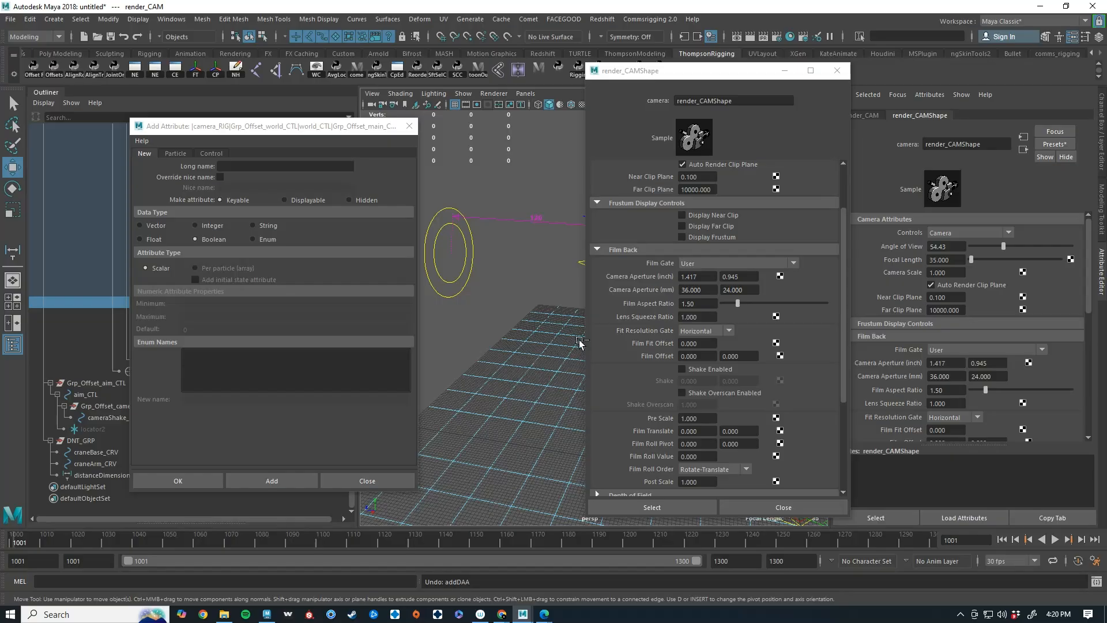
Display the channel values of render_CAM and select the circular aim_CTL control in the viewport
left_click(1102, 132)
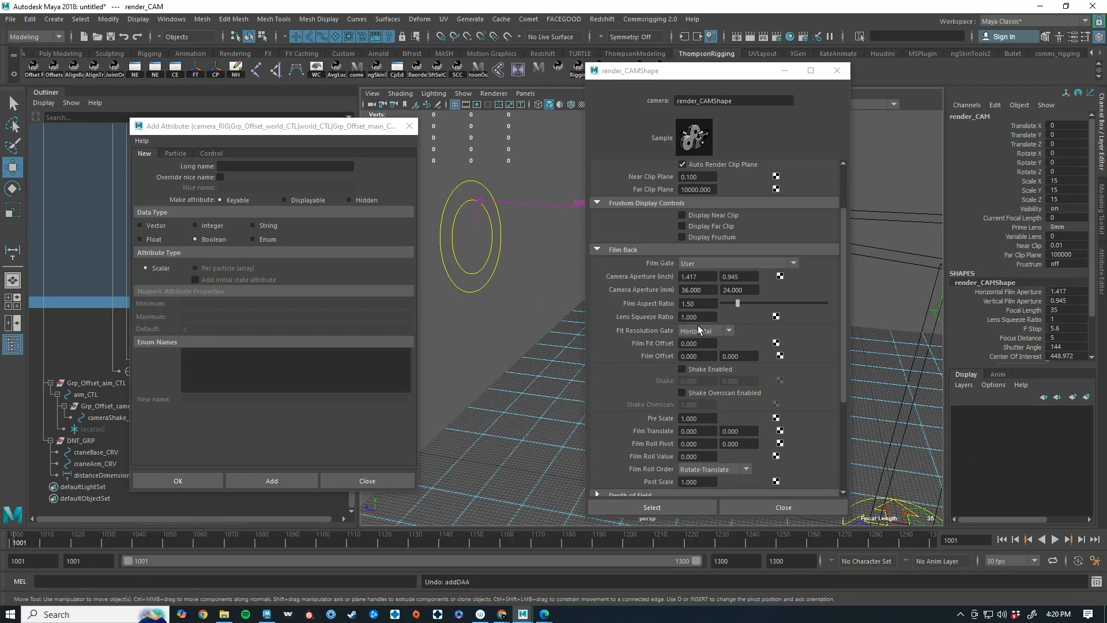
left_click(481, 289)
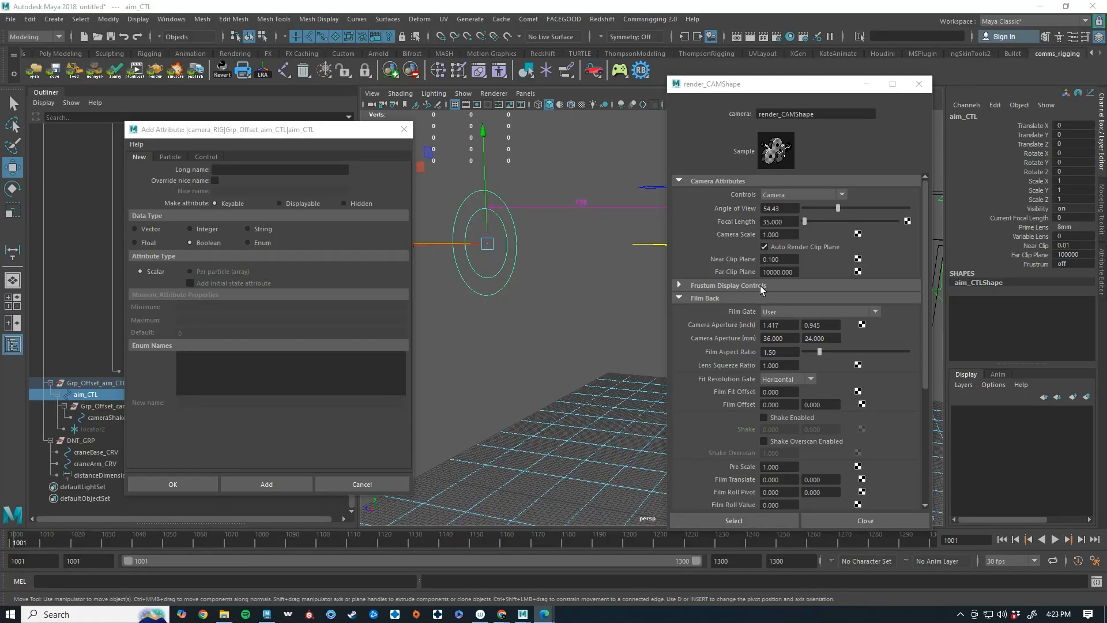
Enable Shake on render_CAMShape and add a keyable Boolean attribute named "CameraShake2D" to aim_CTL
scroll(760, 286, "down", 5)
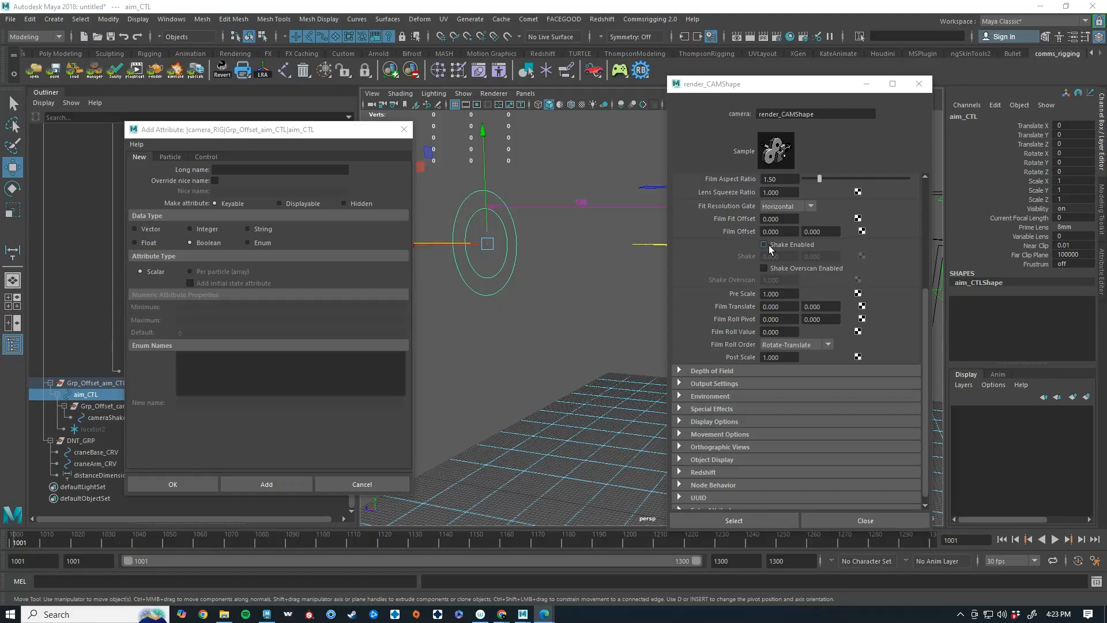
left_click(764, 245)
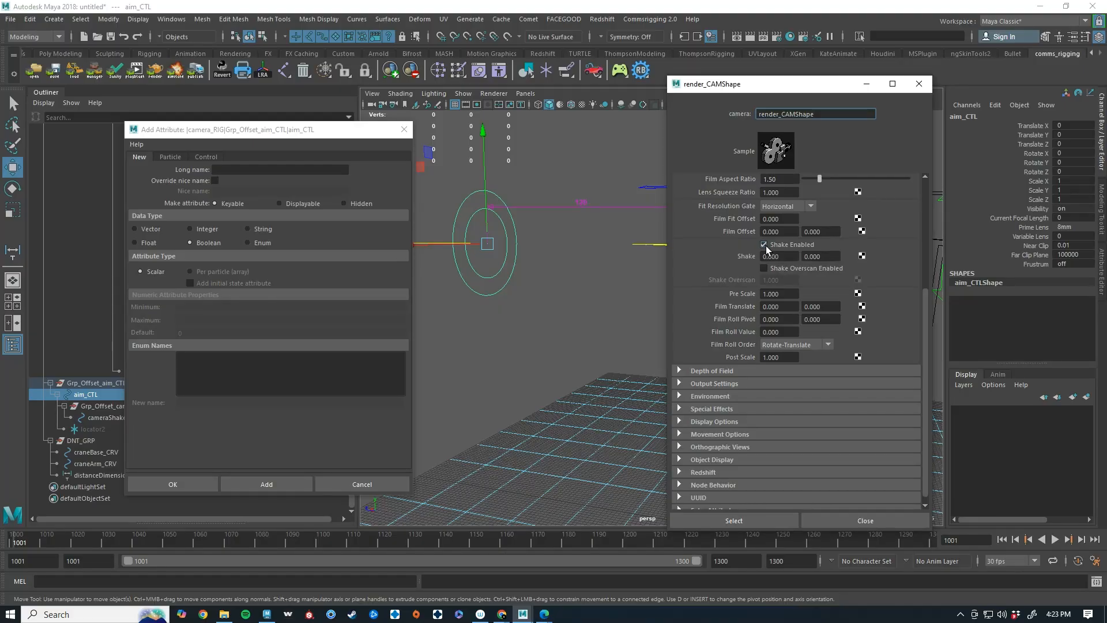
type("Ca")
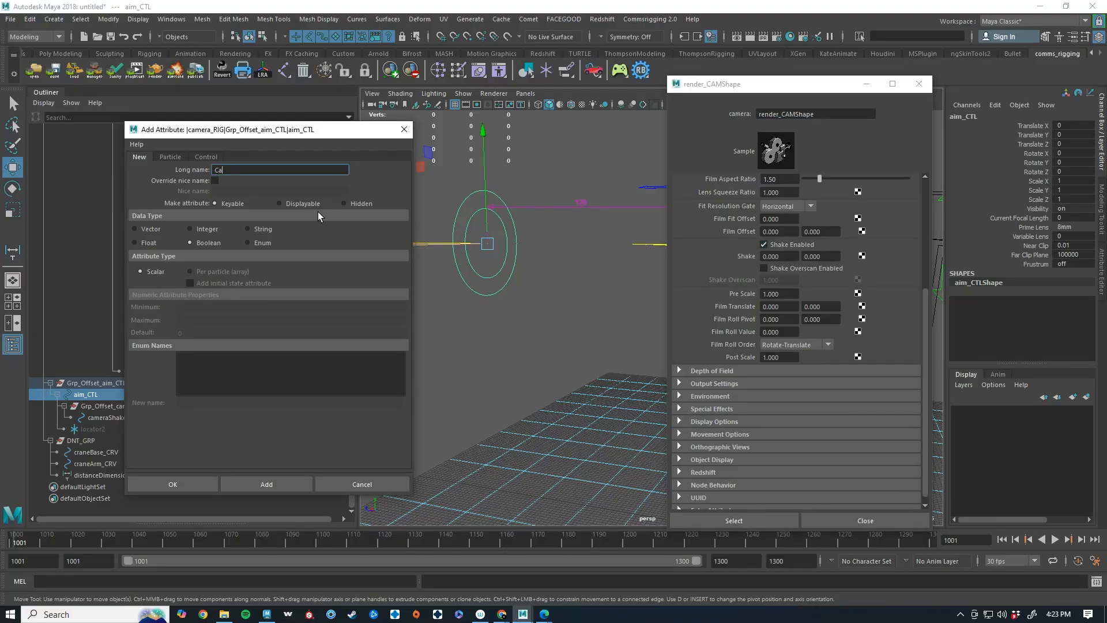
type("meraShake2D")
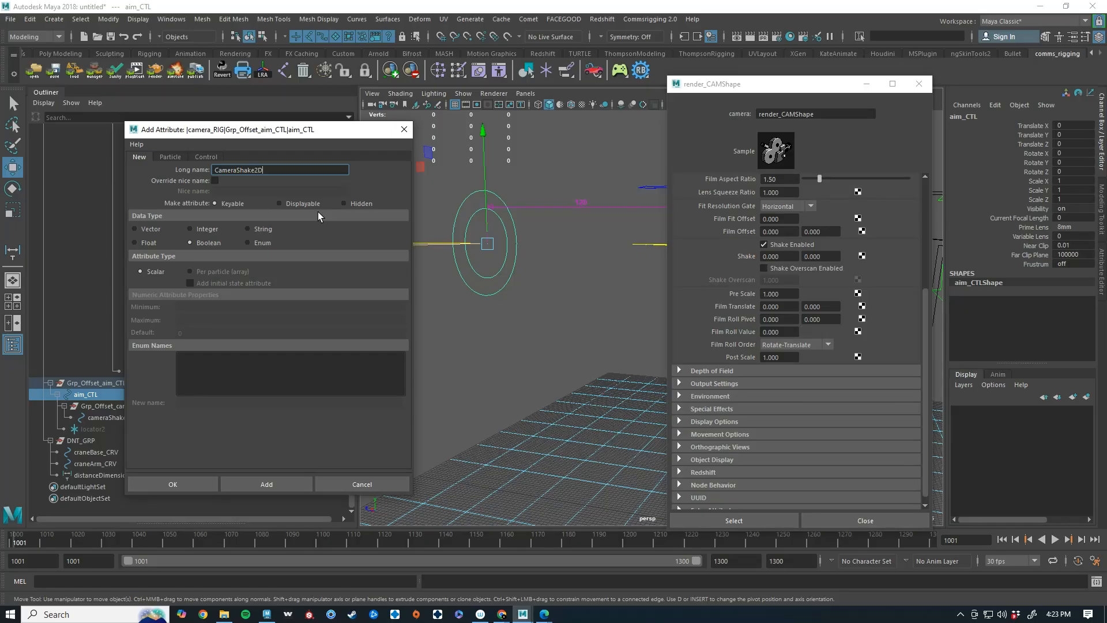
left_click(266, 484)
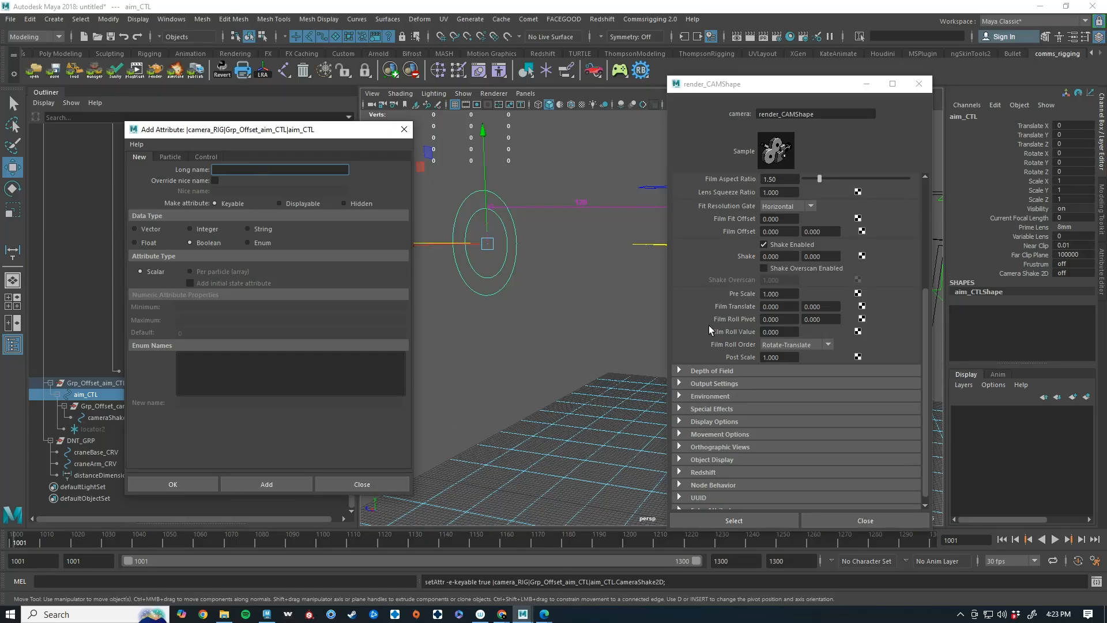
Add a keyable Boolean attribute named "Depth of Field" to aim_CTL and enable Depth Of Field on render_CAMShape
left_click(724, 368)
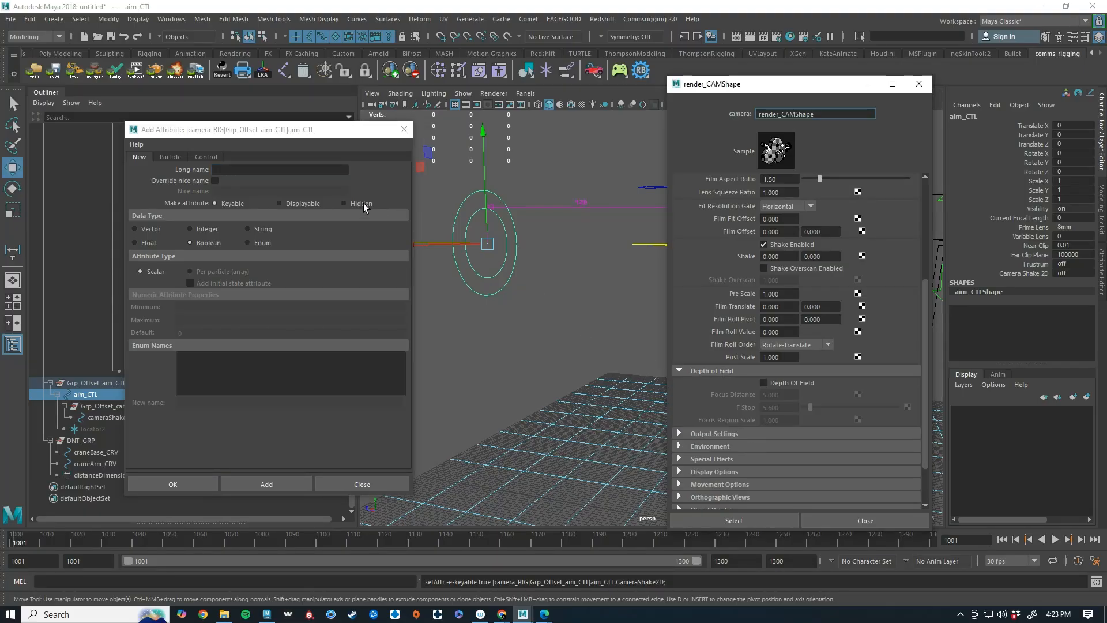
left_click(312, 171)
type("Depth of ")
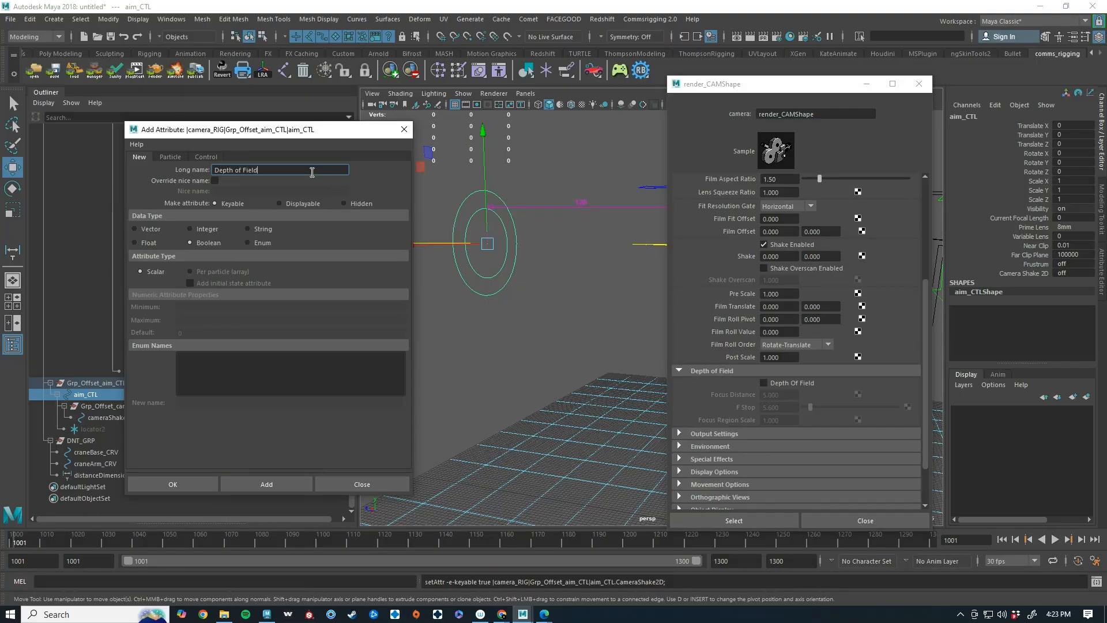
type("Field")
left_click(266, 486)
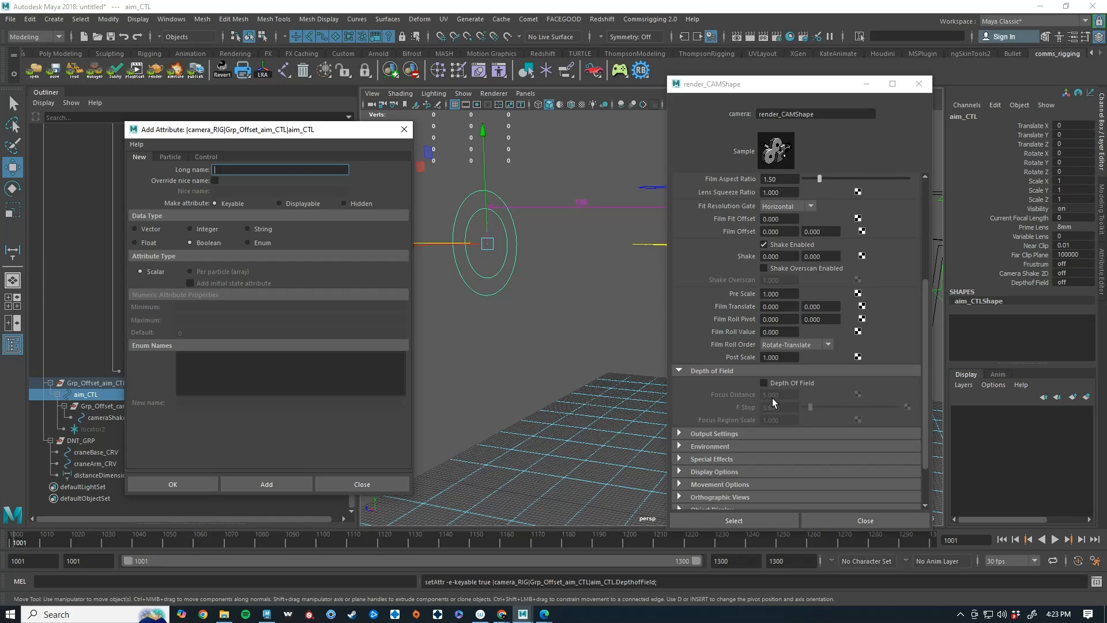
left_click(781, 383)
Add a keyable Boolean attribute named "Focus Shift" to aim_CTL
left_click(257, 173)
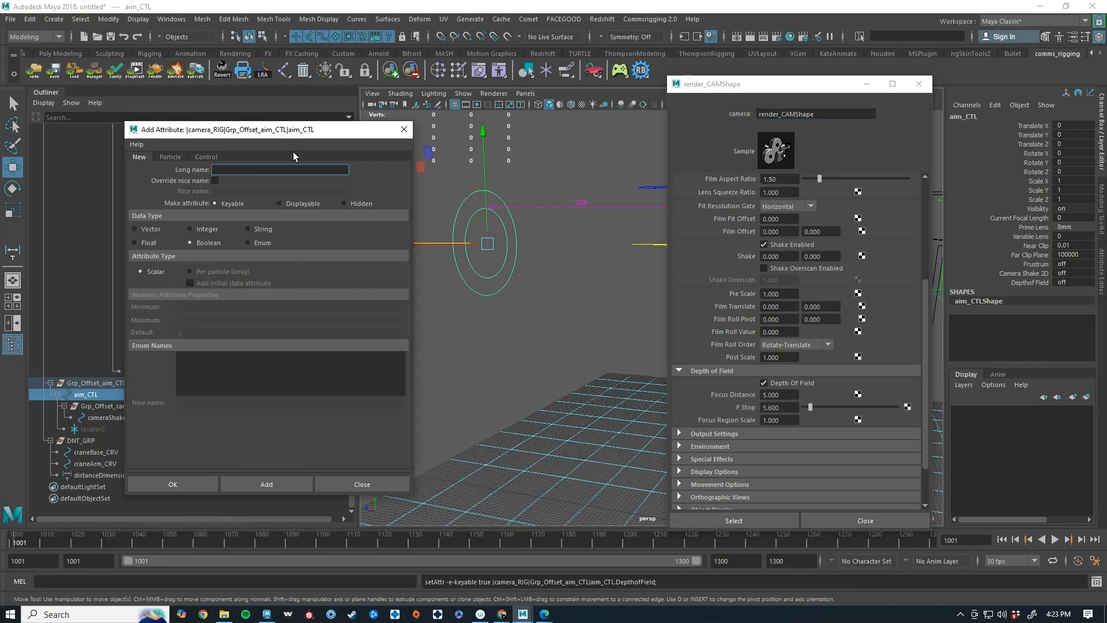
type("Focus Shift")
left_click(266, 484)
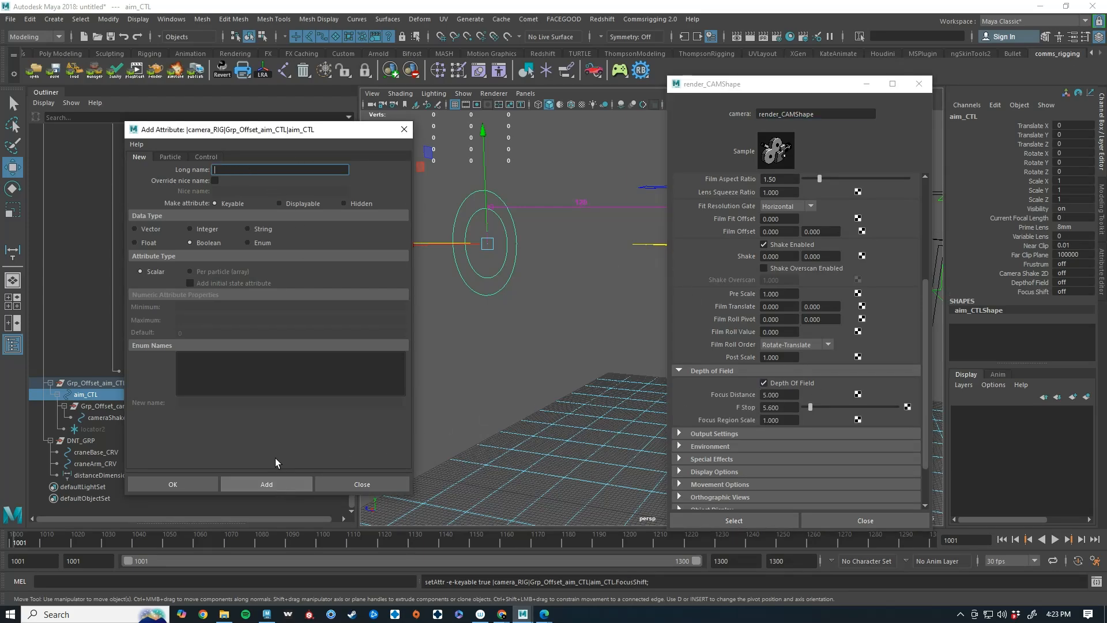
Replace aim_CTL's Boolean Focus Shift attribute with a keyable Float attribute of the same name
type("FSto")
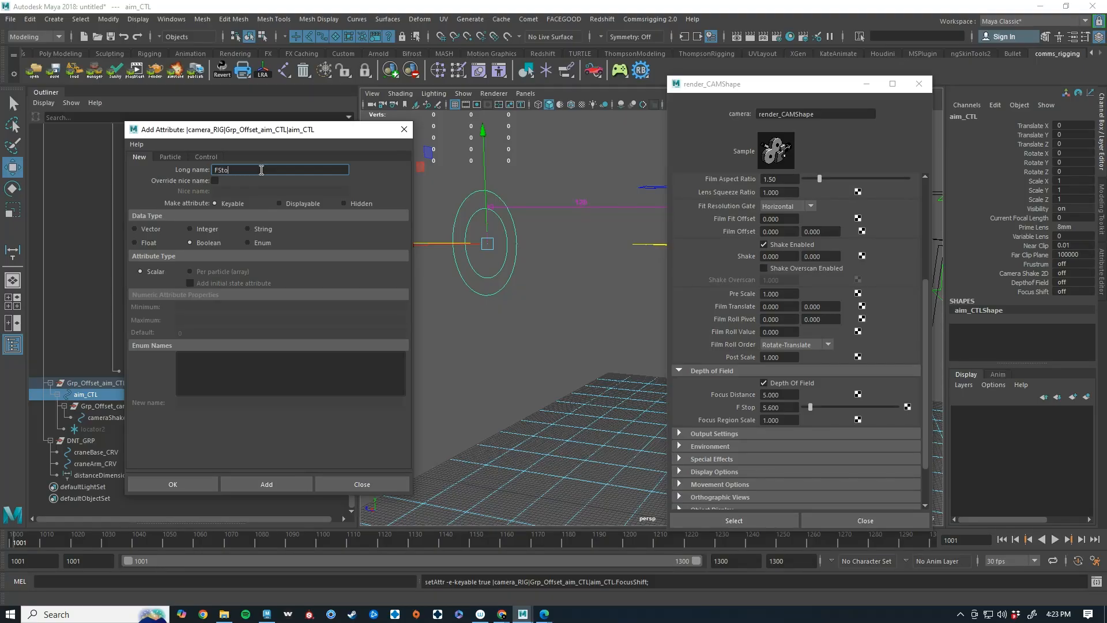
type("p")
left_click(141, 243)
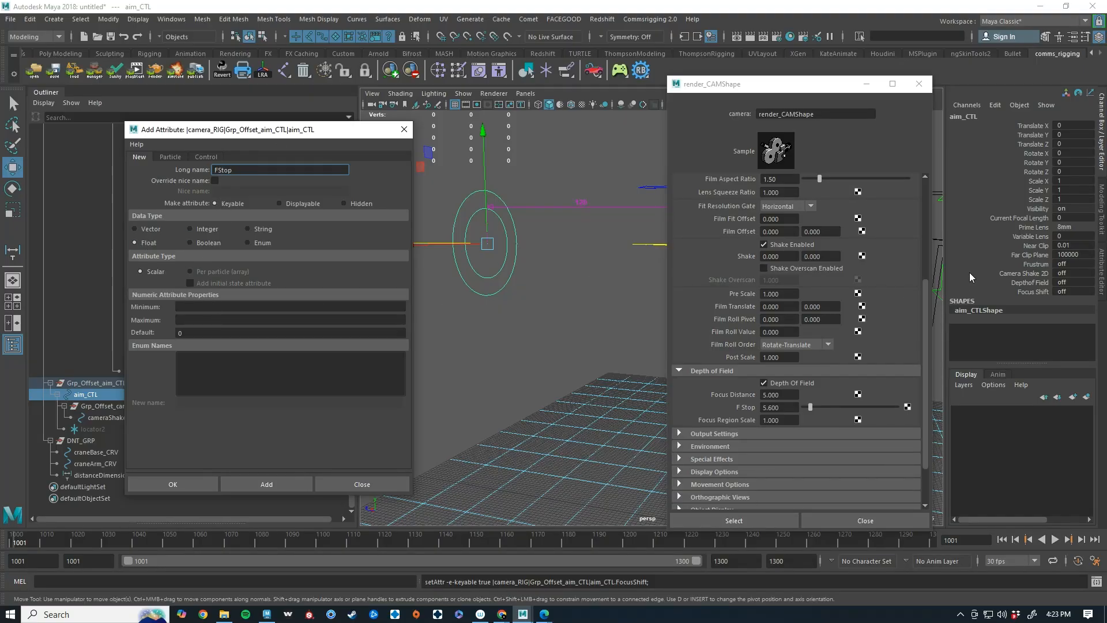
left_click(1033, 292)
left_click(996, 105)
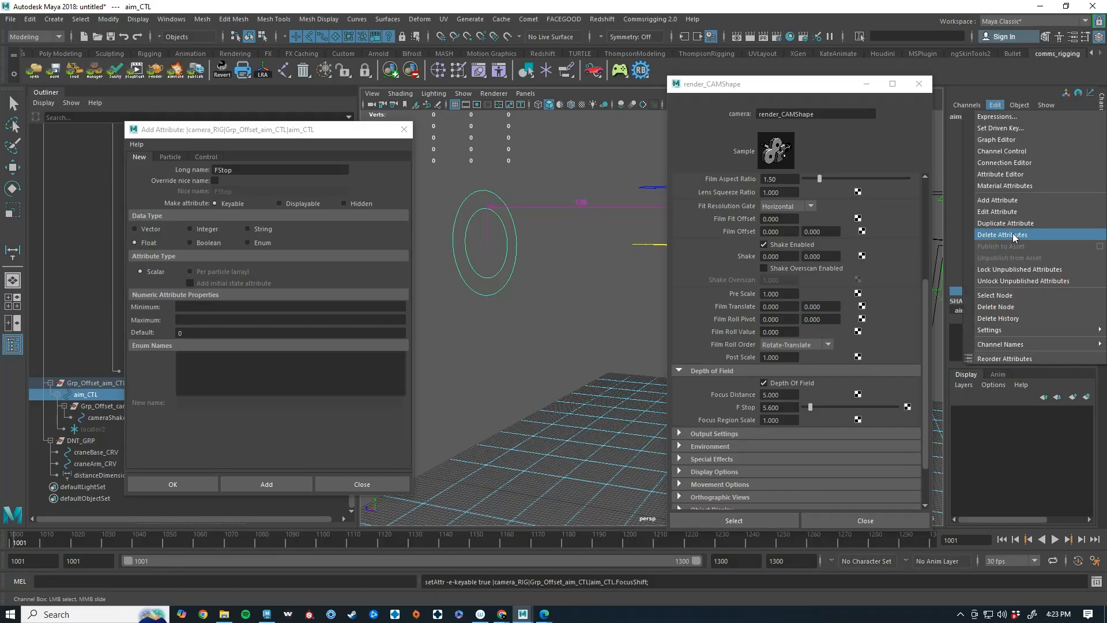
left_click(1003, 234)
key("w")
key("g")
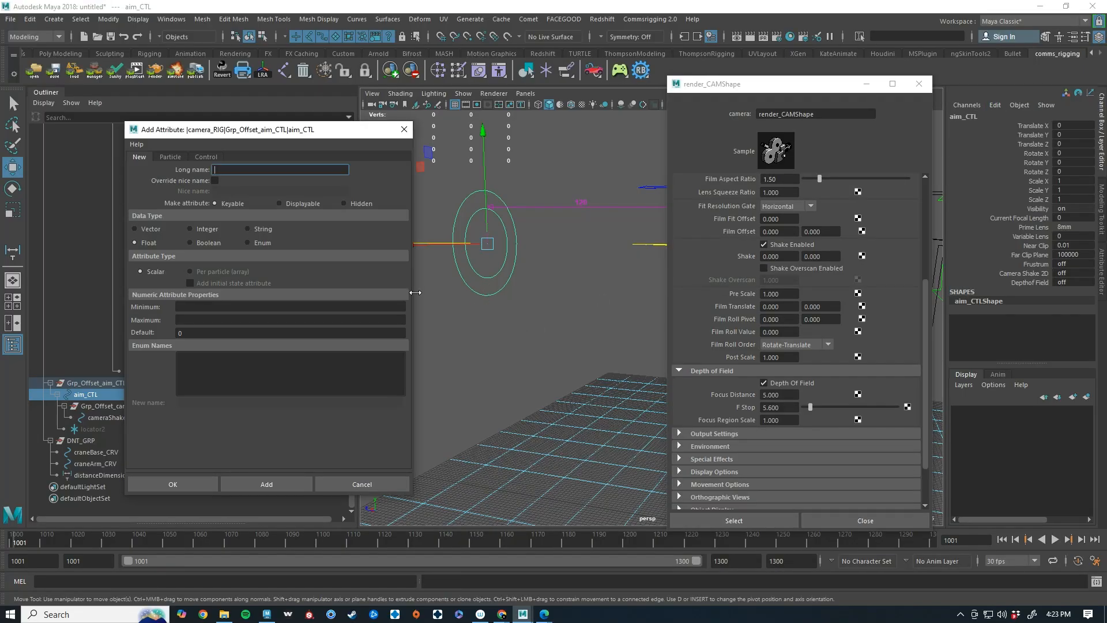
type("Focush")
left_click(261, 483)
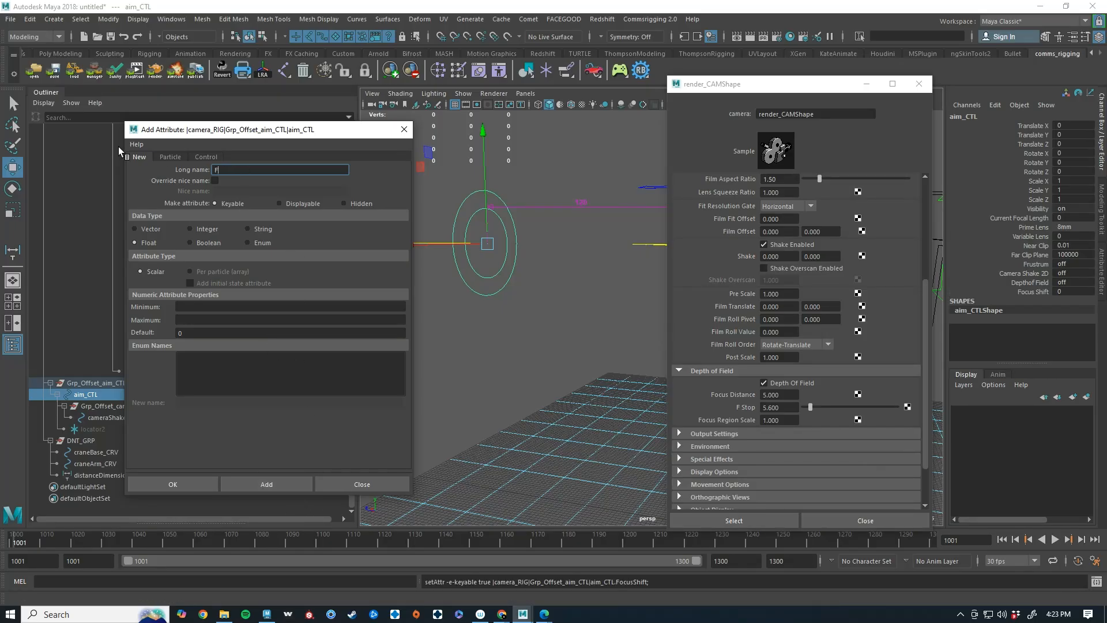
Add a Float attribute named "FStop" to aim_CTL with minimum 1, maximum 64 and default 2.8
type("FStop")
left_click(202, 303)
type("1")
key("Tab")
type("64")
key("Tab")
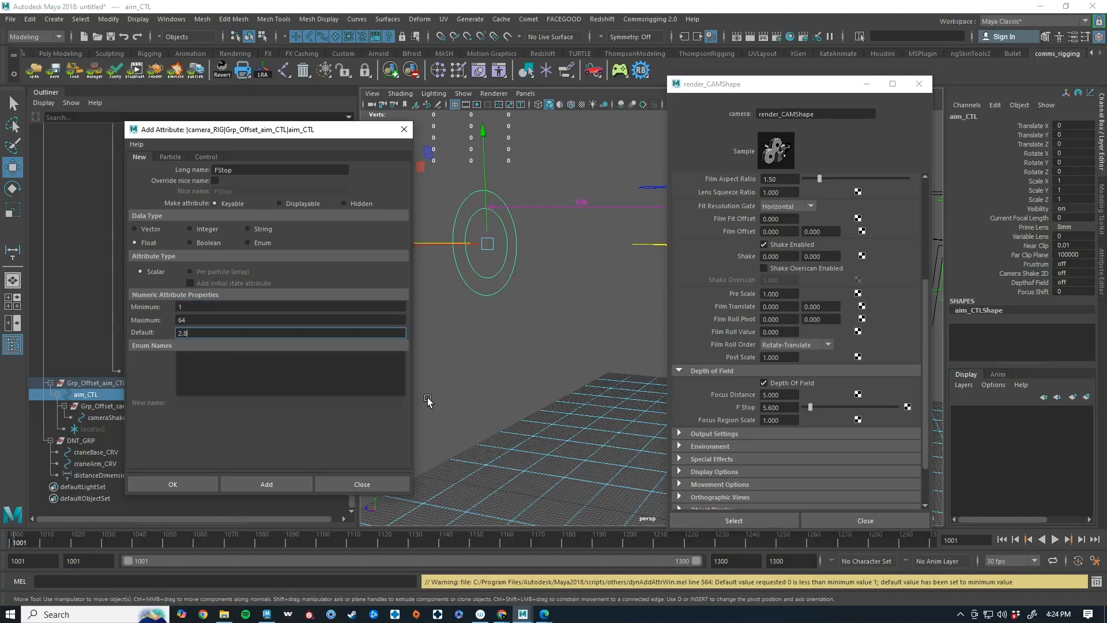
left_click(289, 482)
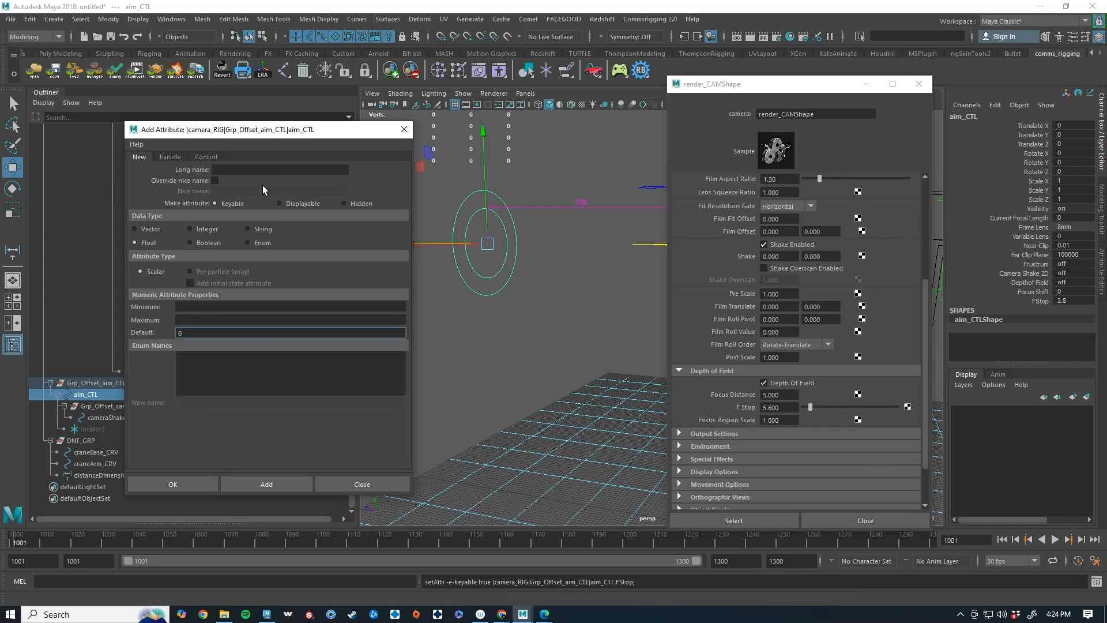
Add a Float attribute named "Focus Region Scale" to aim_CTL with minimum .001 and default 1
left_click(238, 167)
type("F")
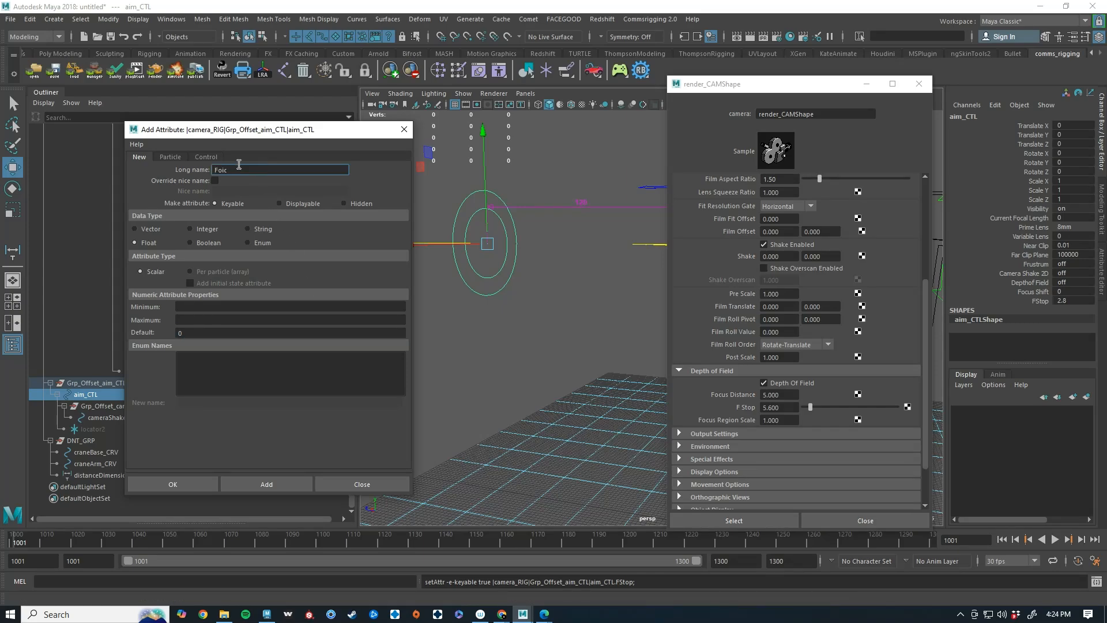
type("ocus Region Scale")
left_click(284, 304)
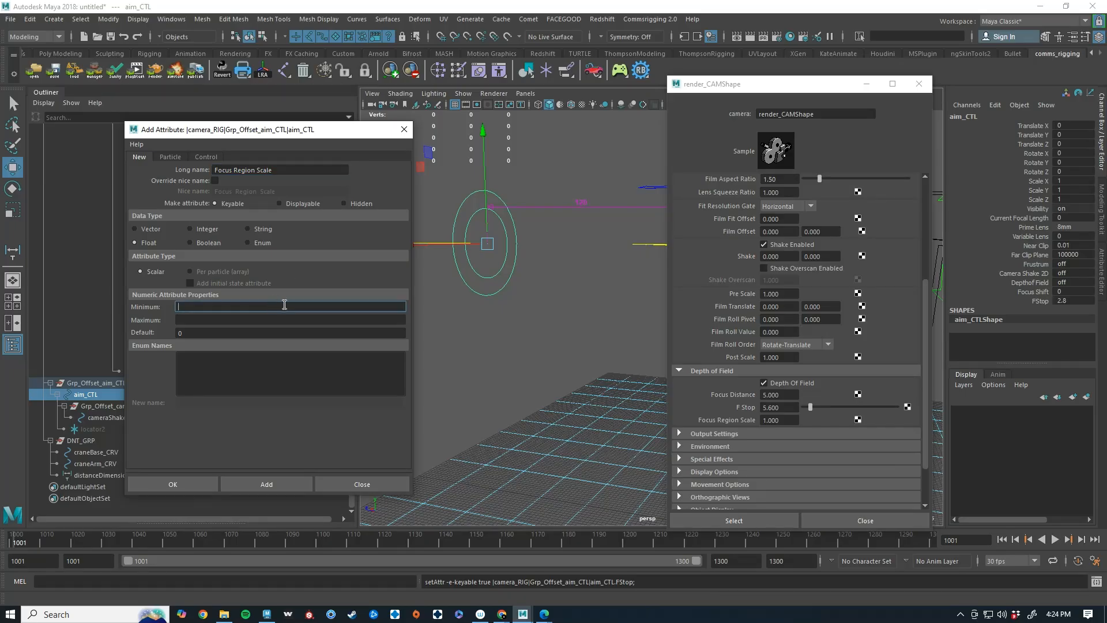
type(".001")
key("Tab")
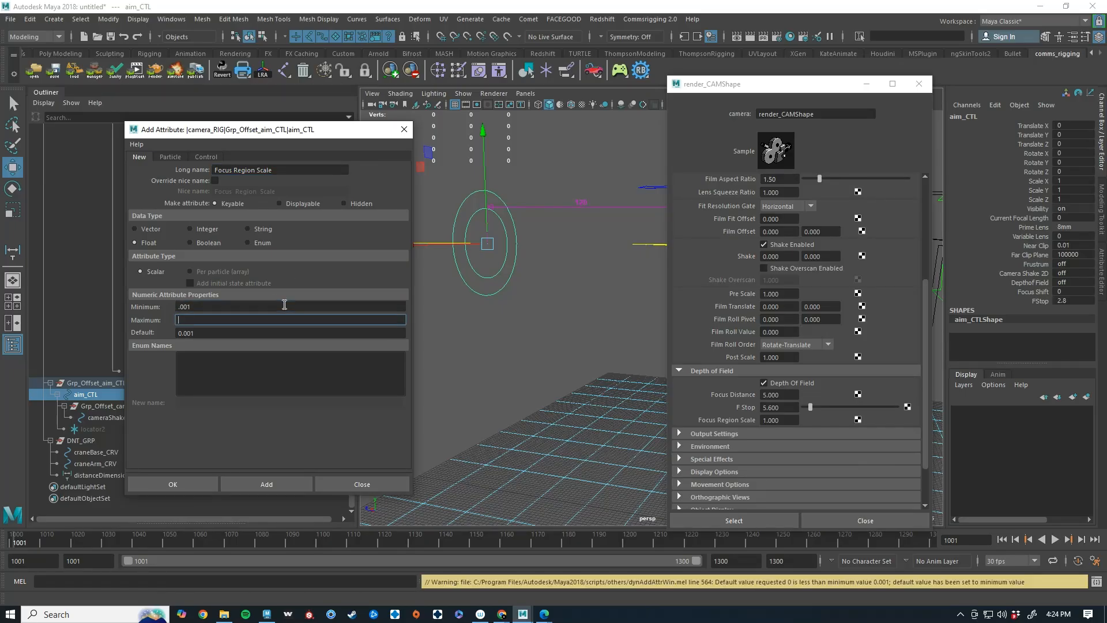
key("Tab")
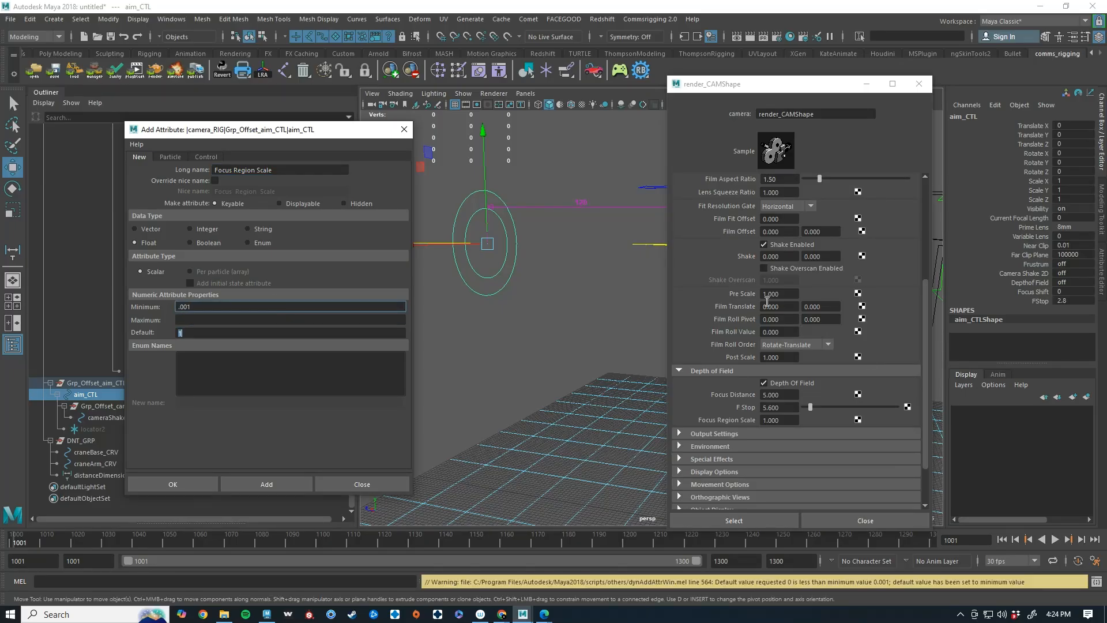
left_click(265, 485)
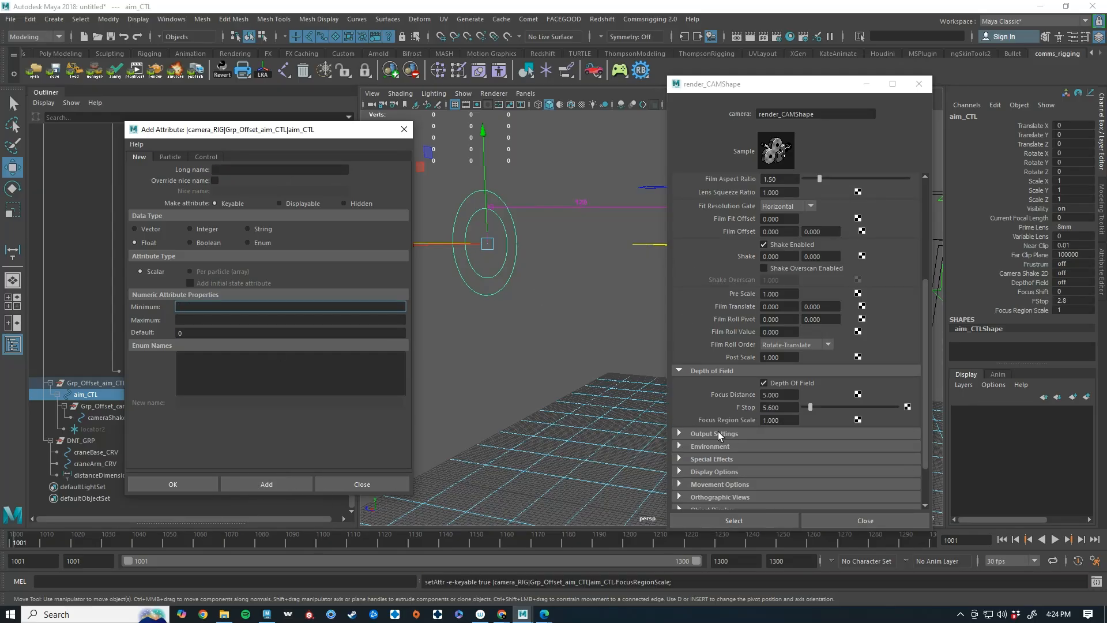
Reveal render_CAMShape's environment and display options, and add a Float attribute named "Overscan" to aim_CTL with minimum 1 and default 1
left_click(715, 447)
scroll(715, 403, "down", 3)
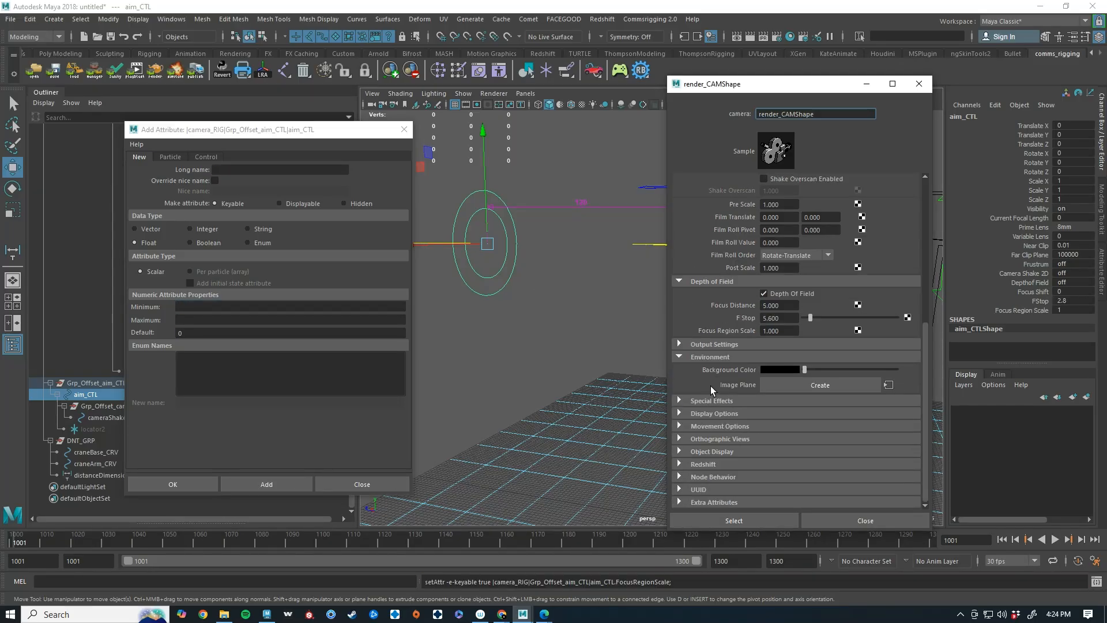
left_click(713, 415)
scroll(721, 358, "down", 5)
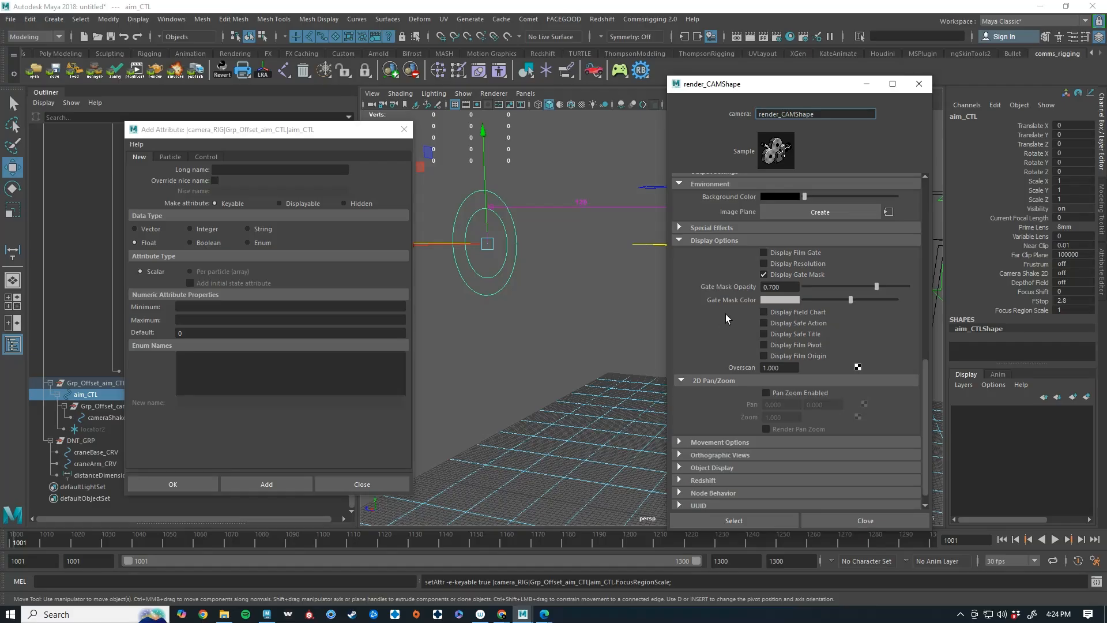
left_click(278, 169)
type("Overscan")
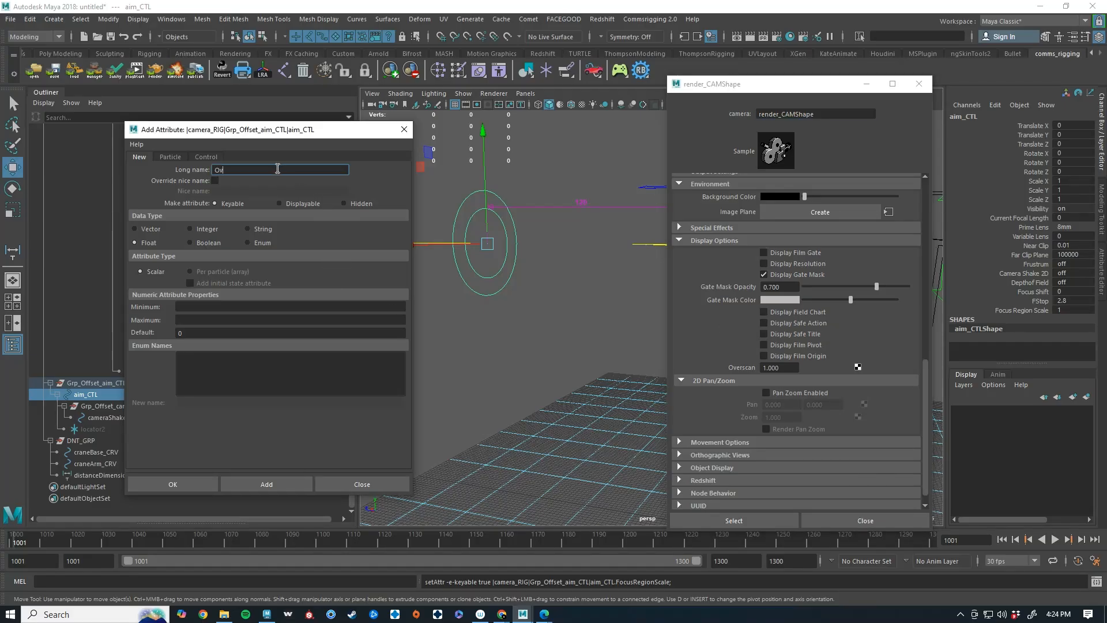
left_click(183, 332)
type("1")
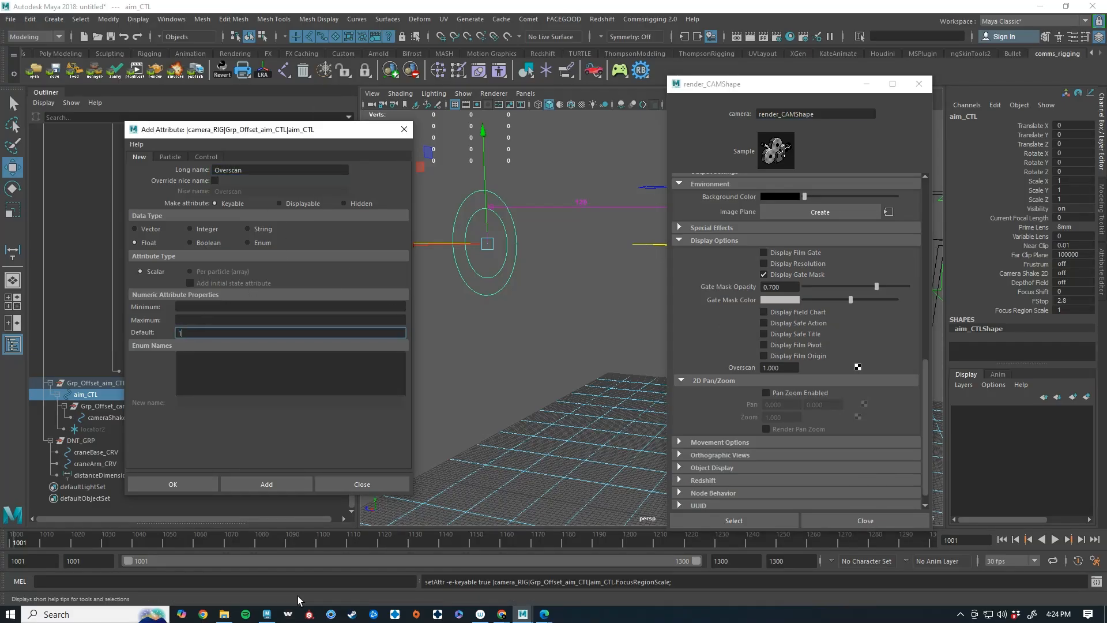
left_click(217, 307)
type(".")
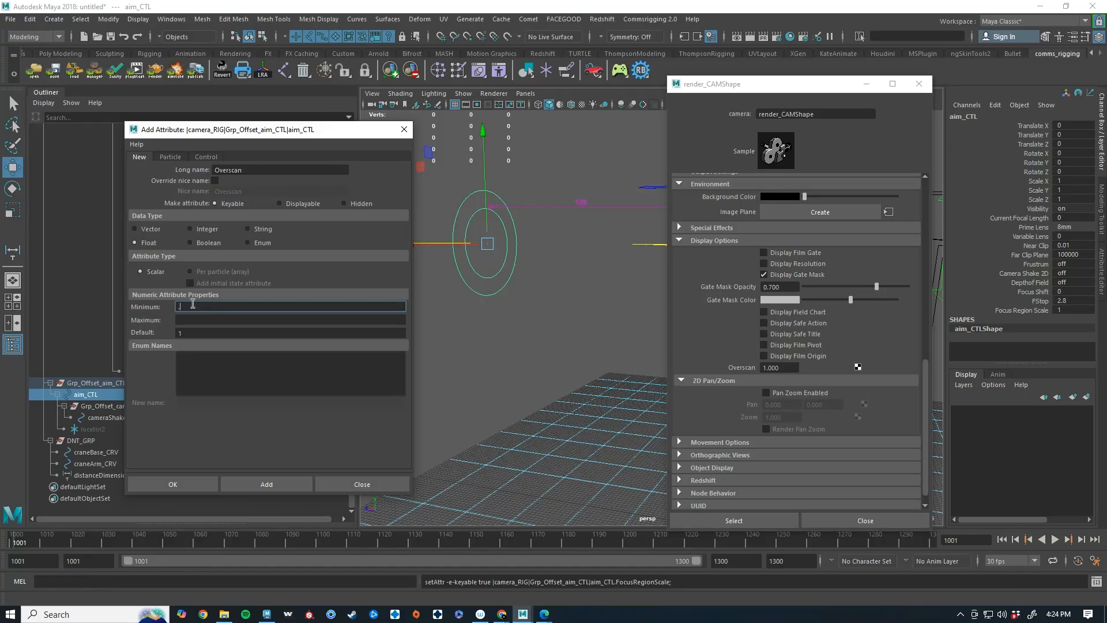
type("01")
type("1")
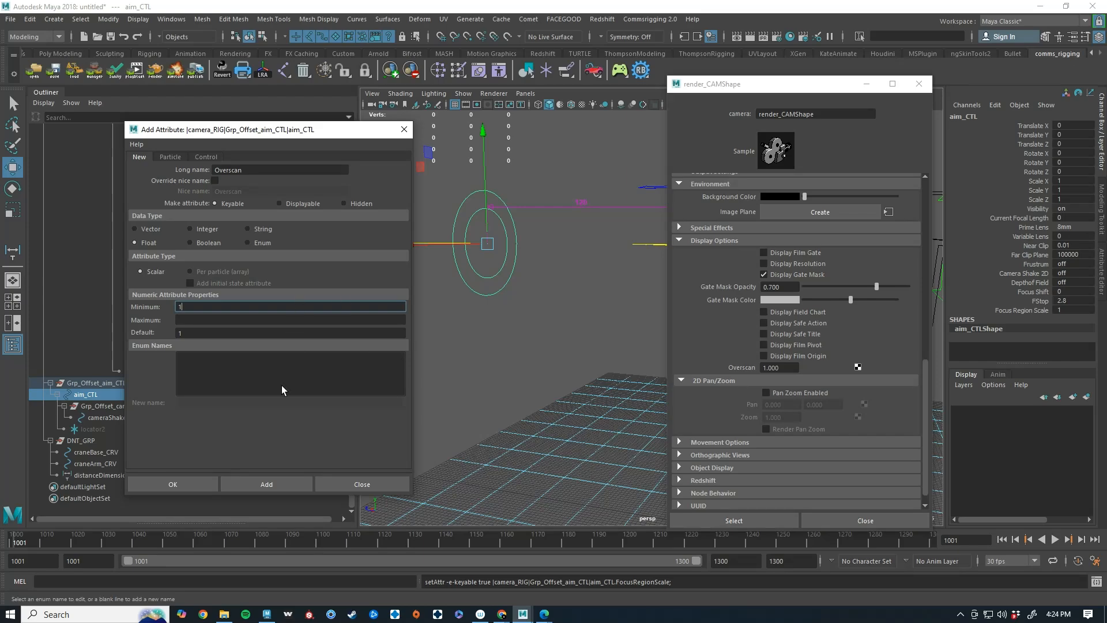
left_click(270, 487)
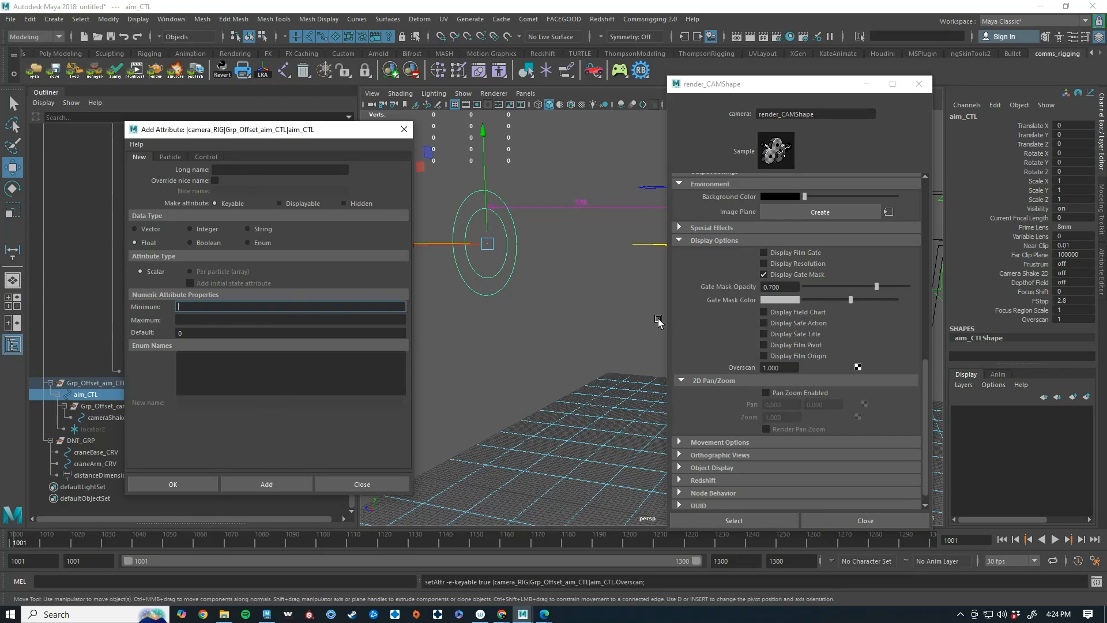
Add keyable Boolean attributes named "Safe Action Display" and "Safe Title Display" to aim_CTL
left_click(253, 169)
left_click(189, 243)
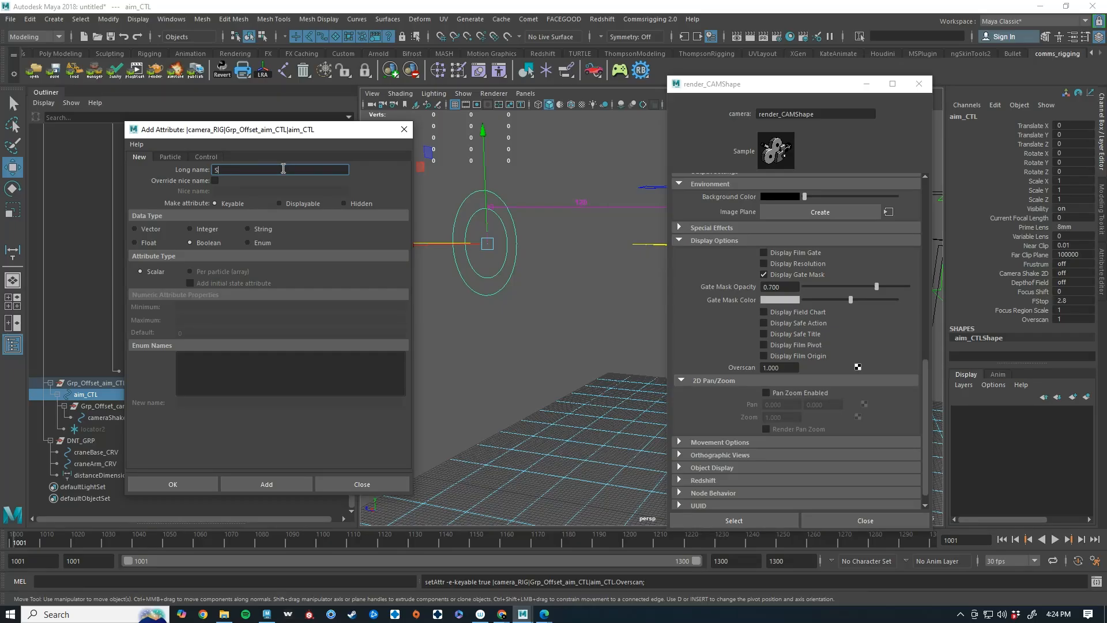
type("Safe Action Display")
triple_click(283, 168)
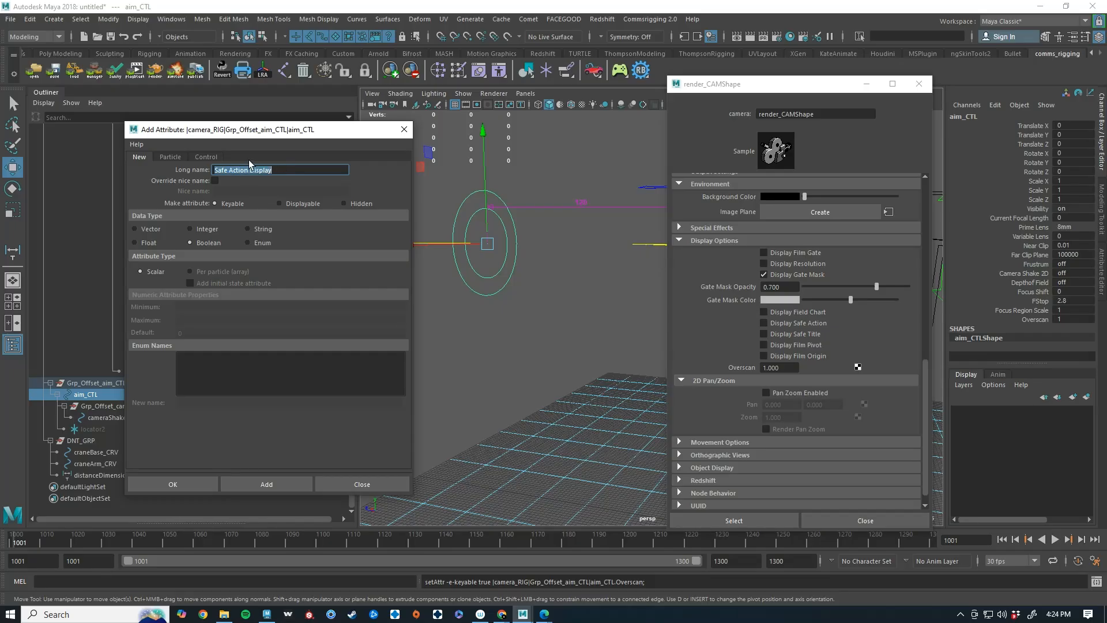
left_click(262, 484)
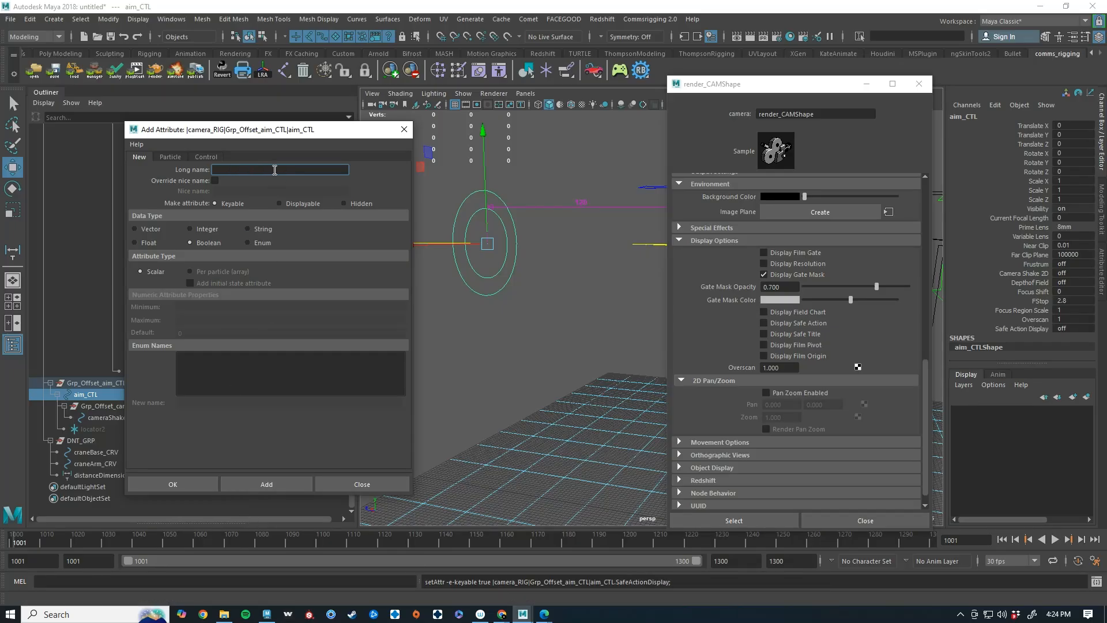
type("Safe Title Display")
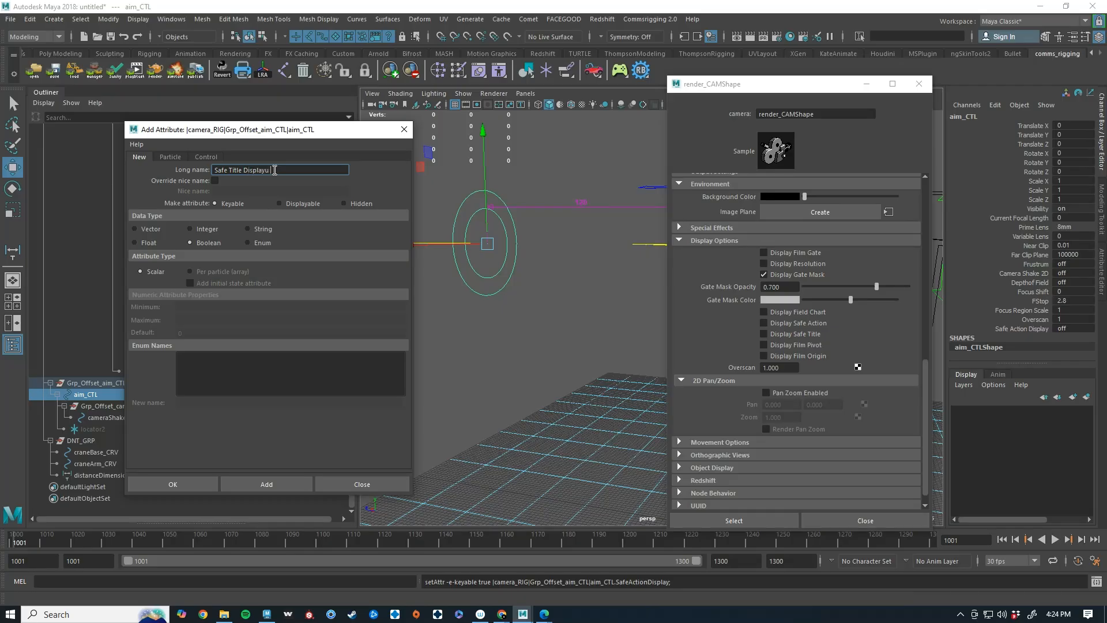
left_click(264, 487)
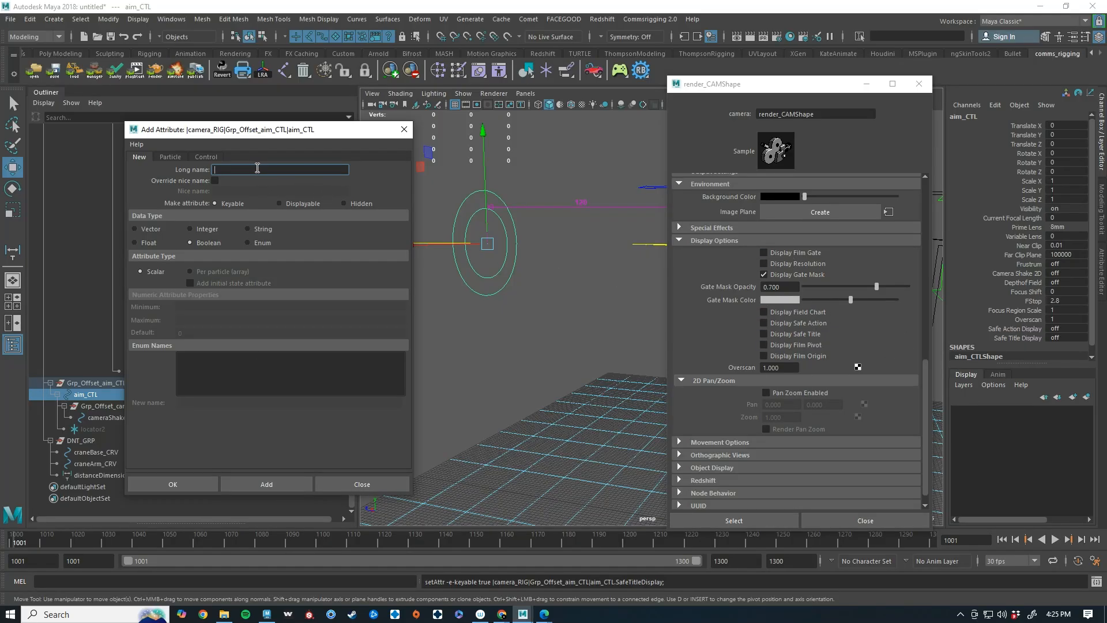
Add keyable Boolean attributes named "Film Gate Display" and "Resolution Gate Display" to aim_CTL
type("Film Gate Display")
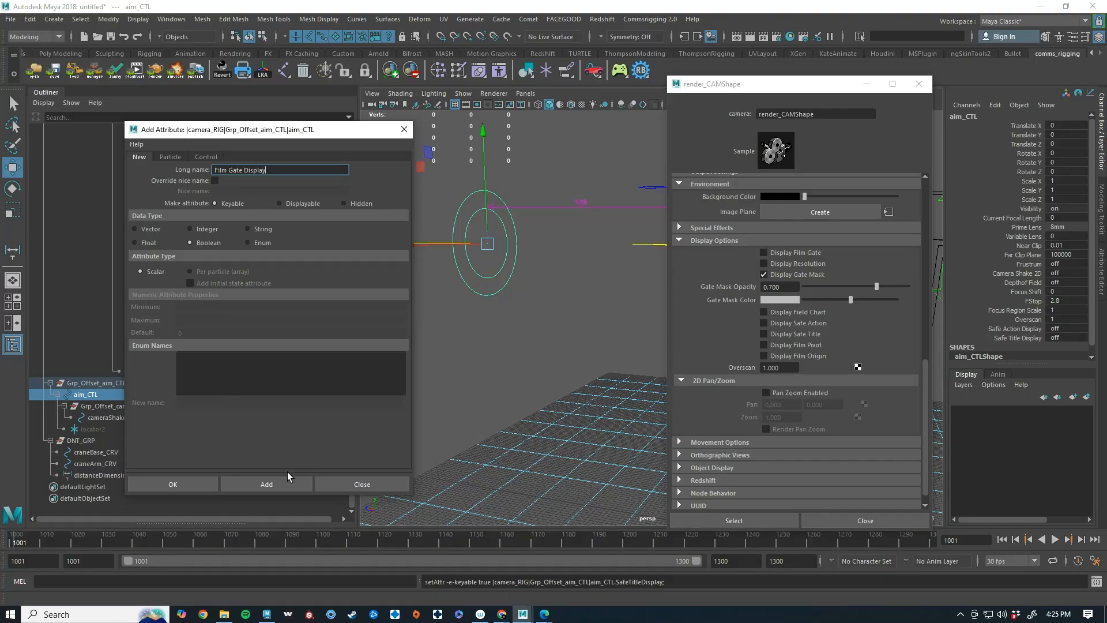
left_click(295, 484)
type("Resolution")
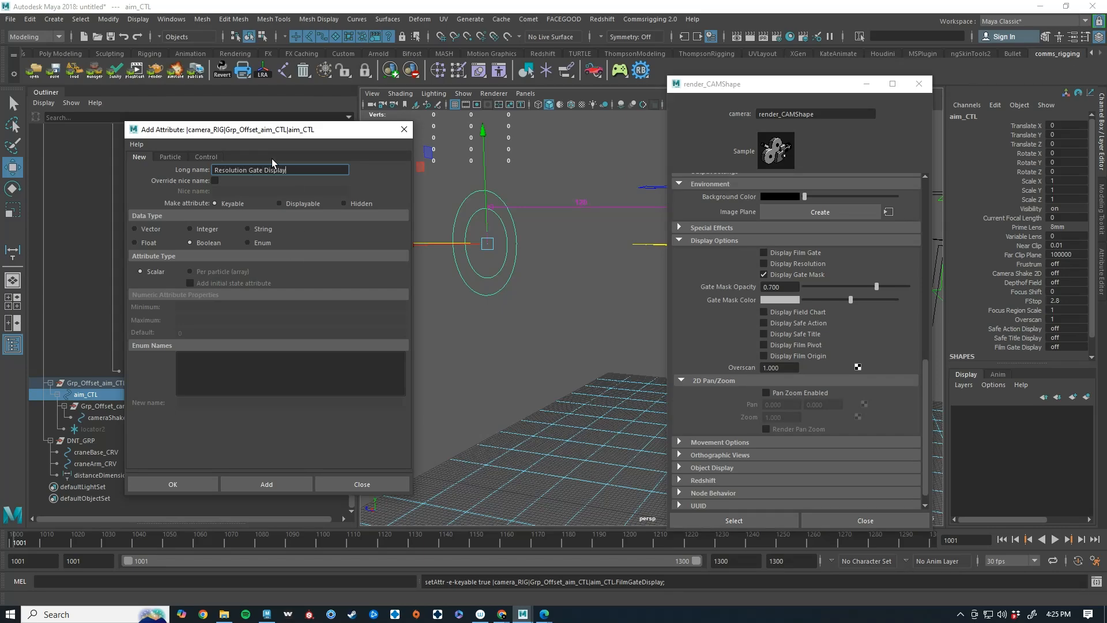
left_click(291, 483)
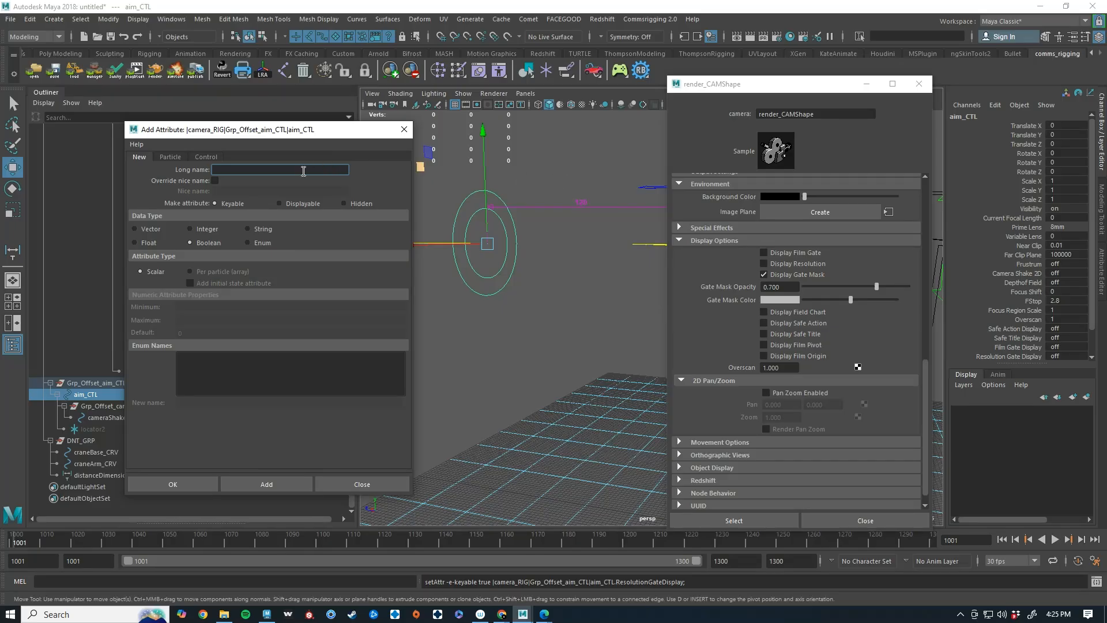
Set render_CAMShape's gate mask opacity to 1.000 and its gate mask color to black
left_click(138, 243)
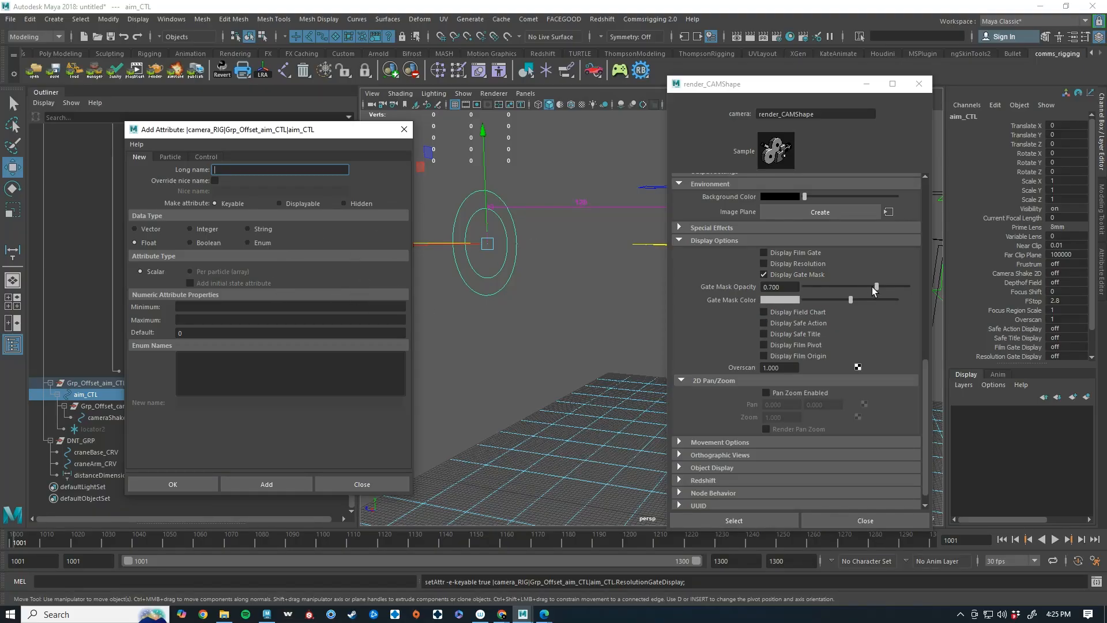
left_click_drag(876, 286, 956, 286)
left_click_drag(850, 299, 747, 307)
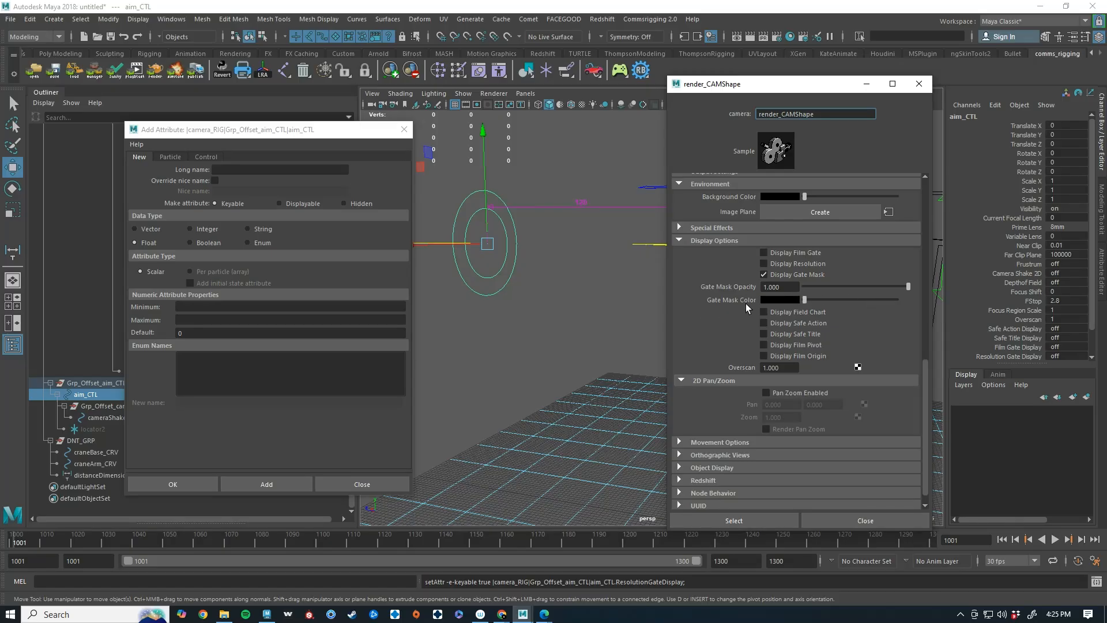
Add a keyable Boolean attribute named "Gate Mask Display" to aim_CTL
left_click(205, 243)
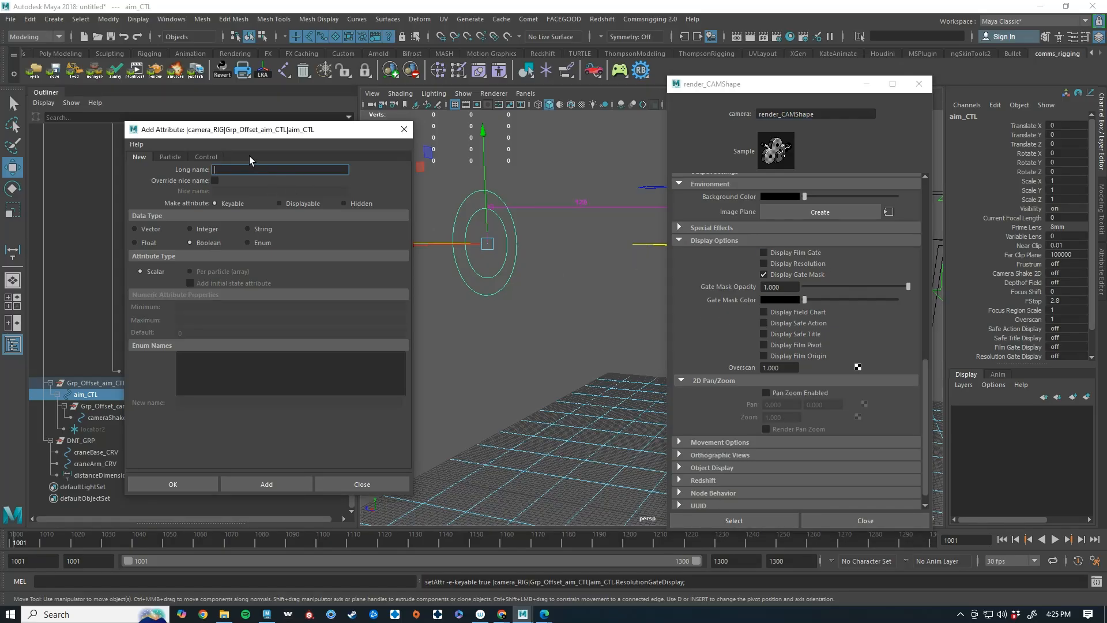
type("Mask Display")
left_click(302, 481)
scroll(1018, 291, "down", 1)
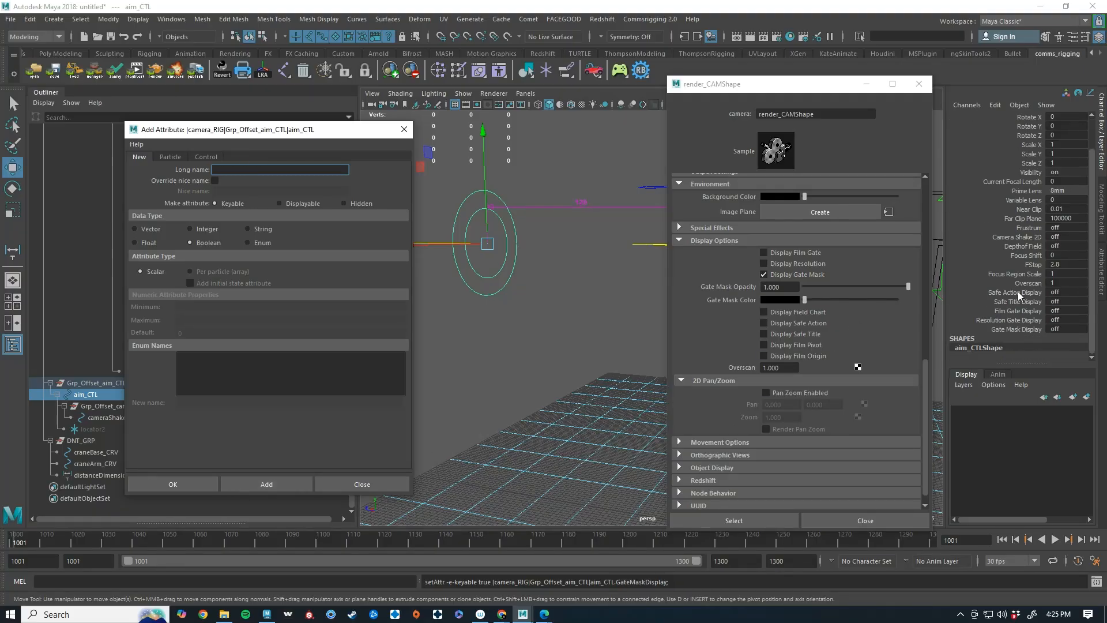
scroll(749, 346, "down", 1)
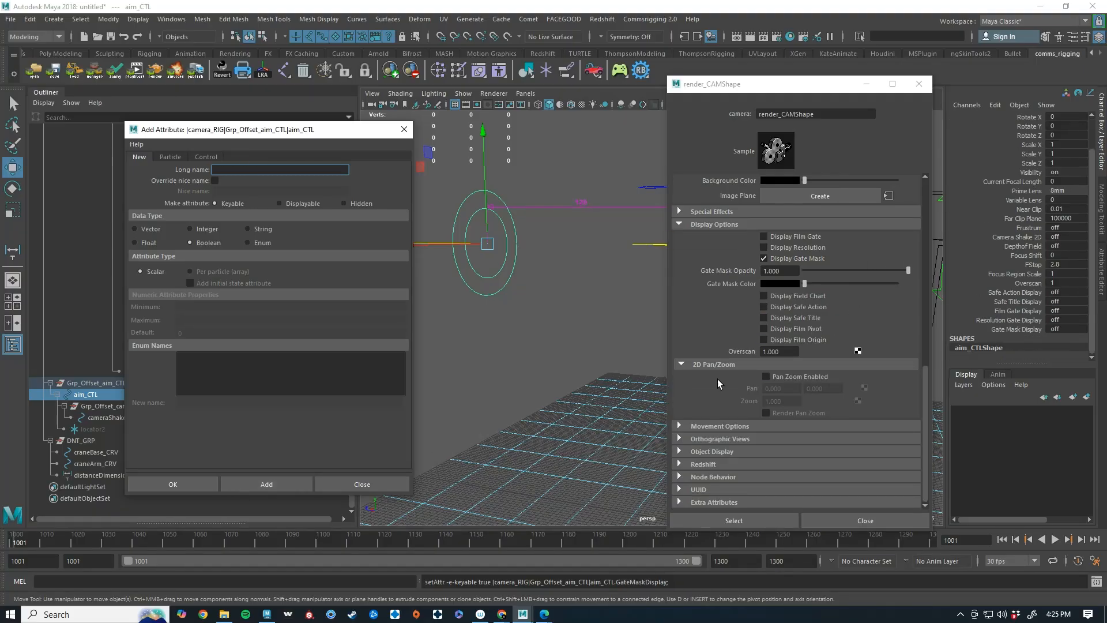
left_click(743, 438)
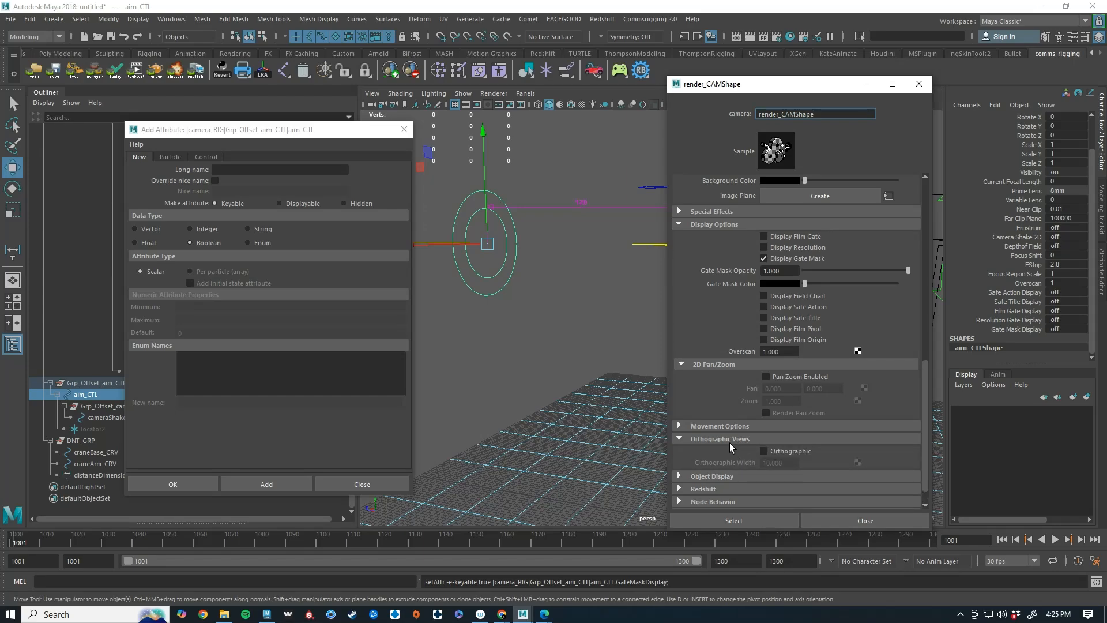
left_click(728, 440)
left_click(721, 426)
left_click(719, 426)
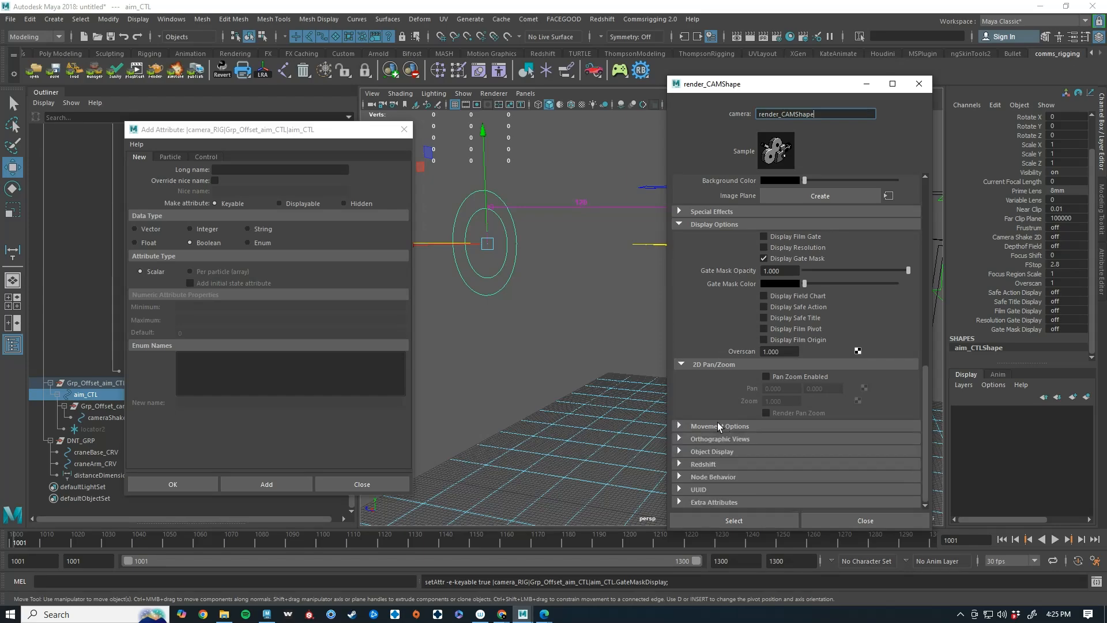
Finish adding attributes and open the Connection Editor with aim_CTL as the source and render_CAMShape as the target
left_click(404, 129)
left_click_drag(828, 88, 794, 279)
left_click(995, 105)
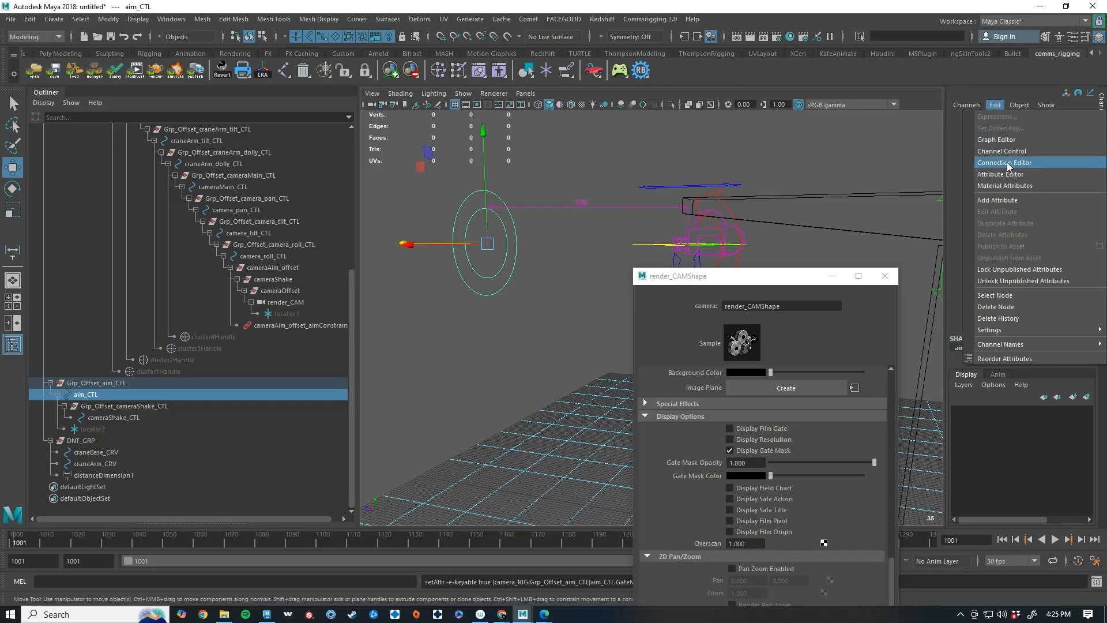
left_click(1008, 164)
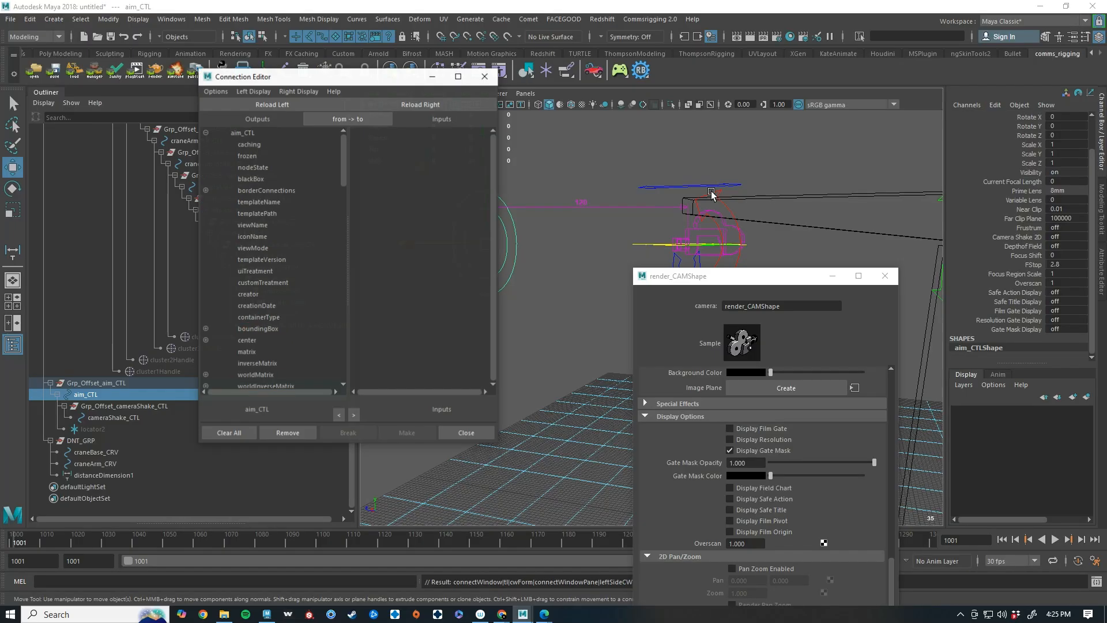
left_click(705, 231)
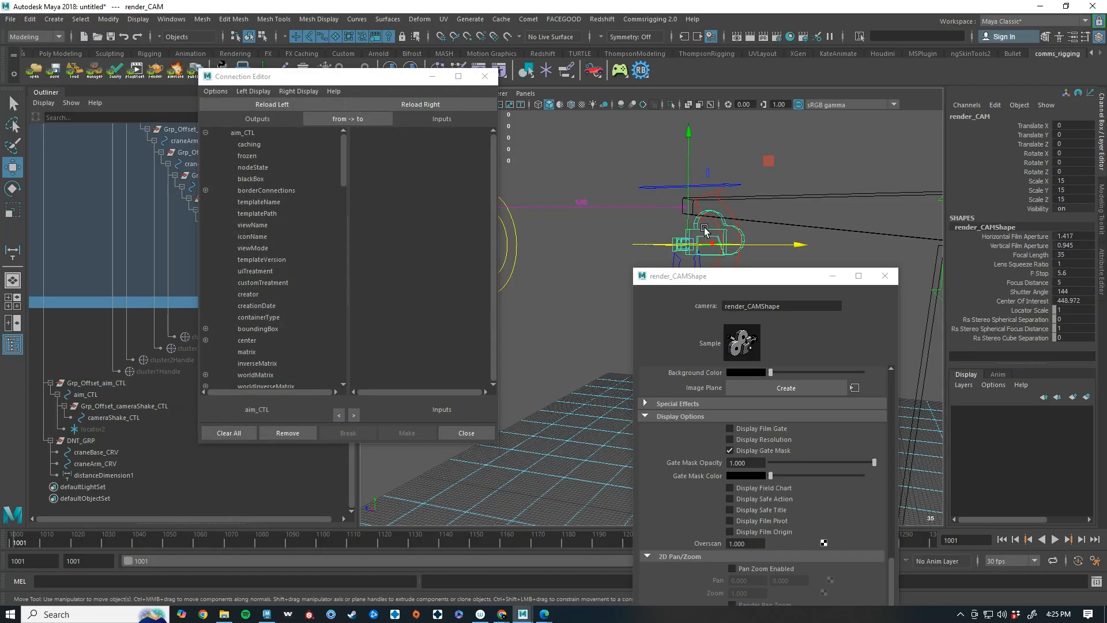
left_click(420, 104)
Connect aim_CTL's GateMaskDisplay to render_CAMShape's displayGateMask
scroll(324, 267, "down", 15)
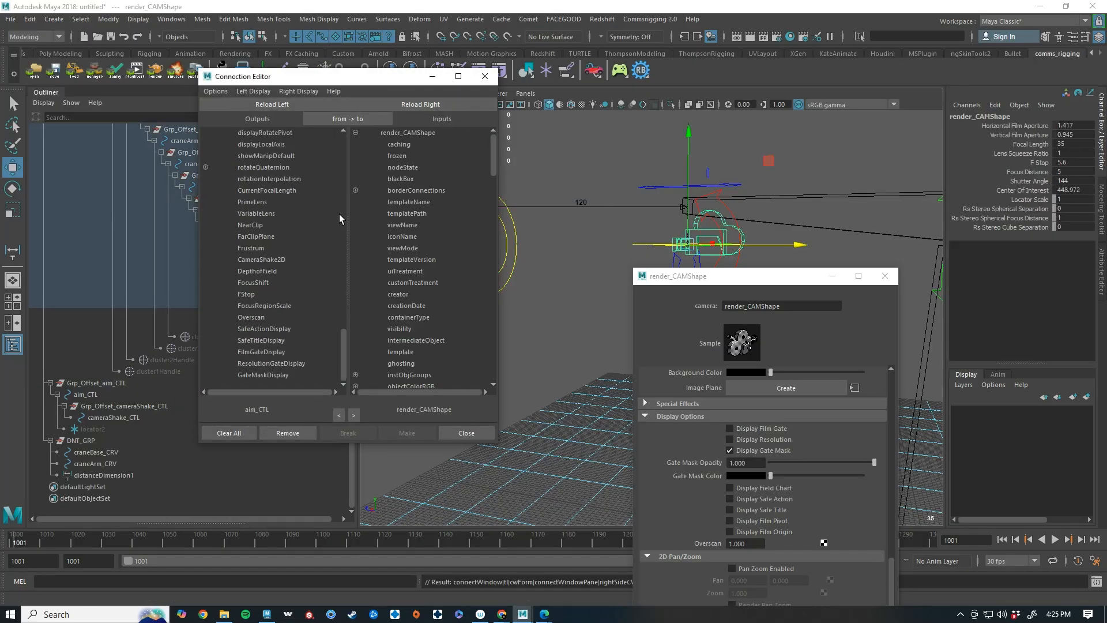
scroll(457, 249, "down", 20)
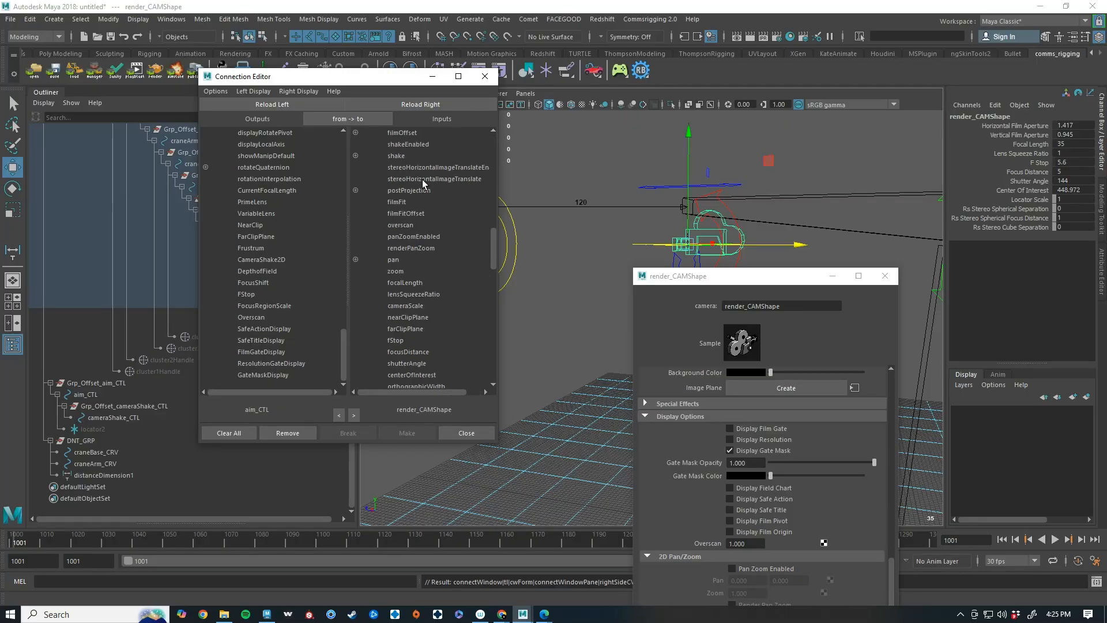
scroll(404, 277, "down", 8)
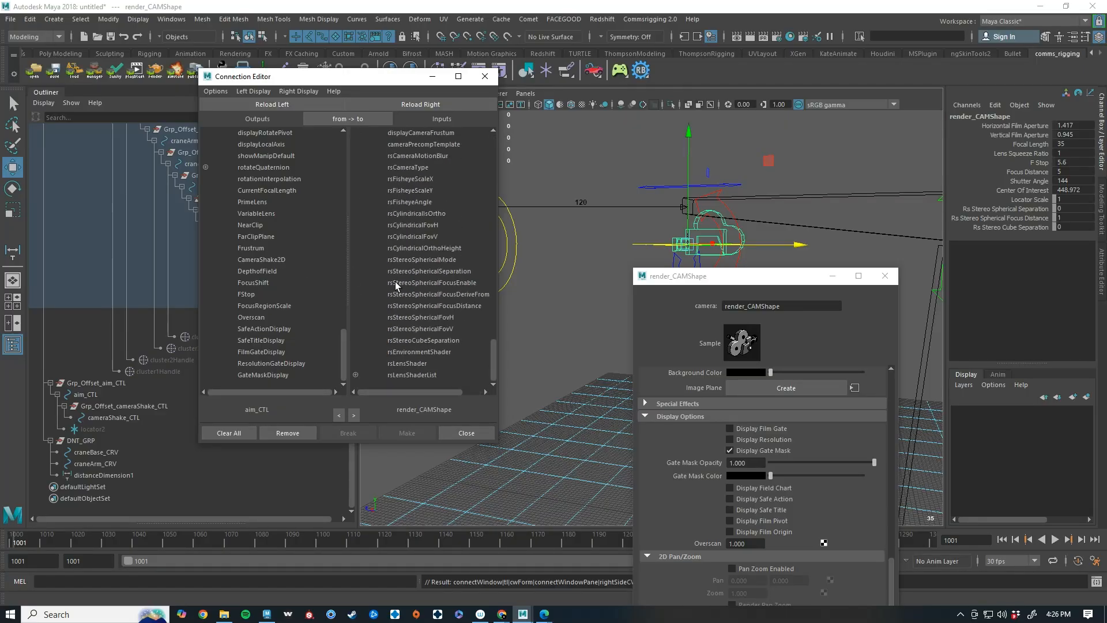
left_click(268, 378)
scroll(422, 296, "up", 8)
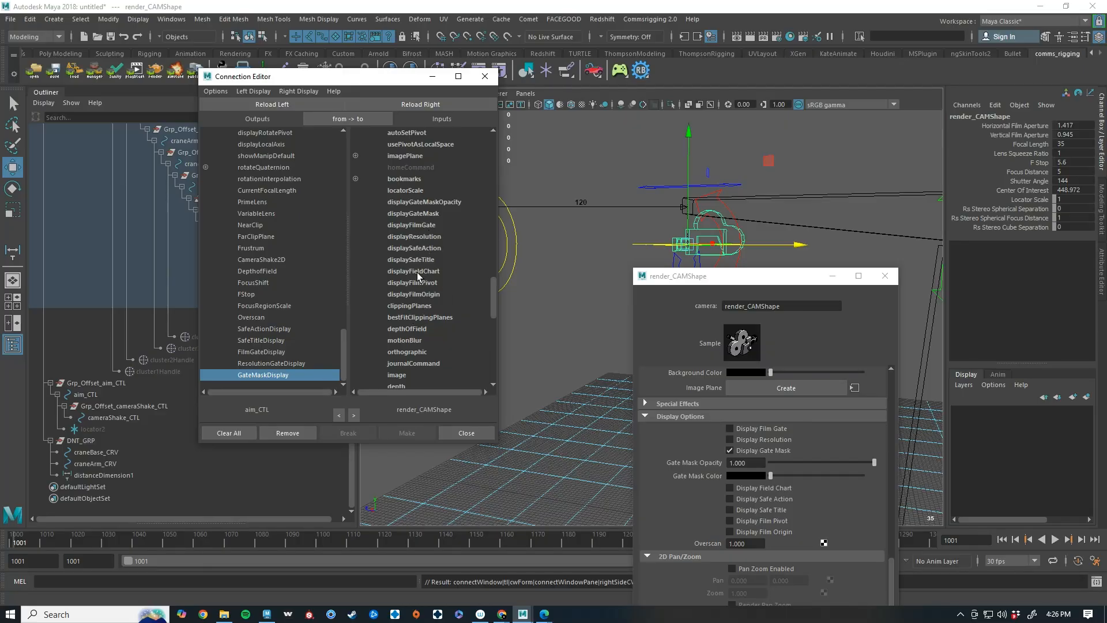
left_click(424, 214)
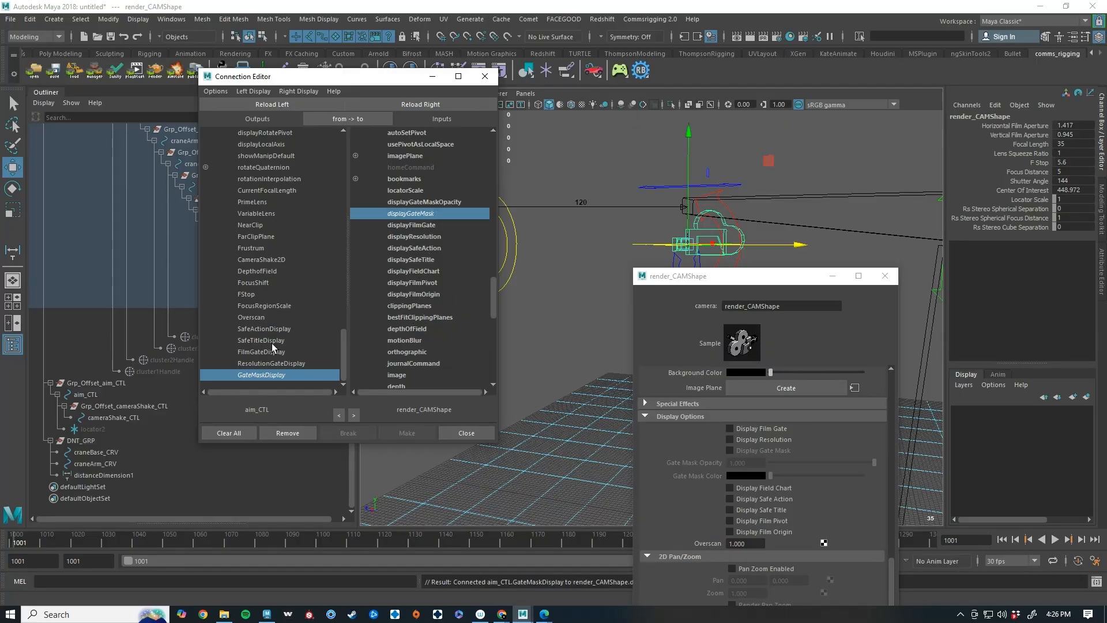
Connect aim_CTL's ResolutionGateDisplay to the camera shape's displayResolution and FilmGateDisplay to displayFilmGate
left_click(271, 363)
left_click(414, 237)
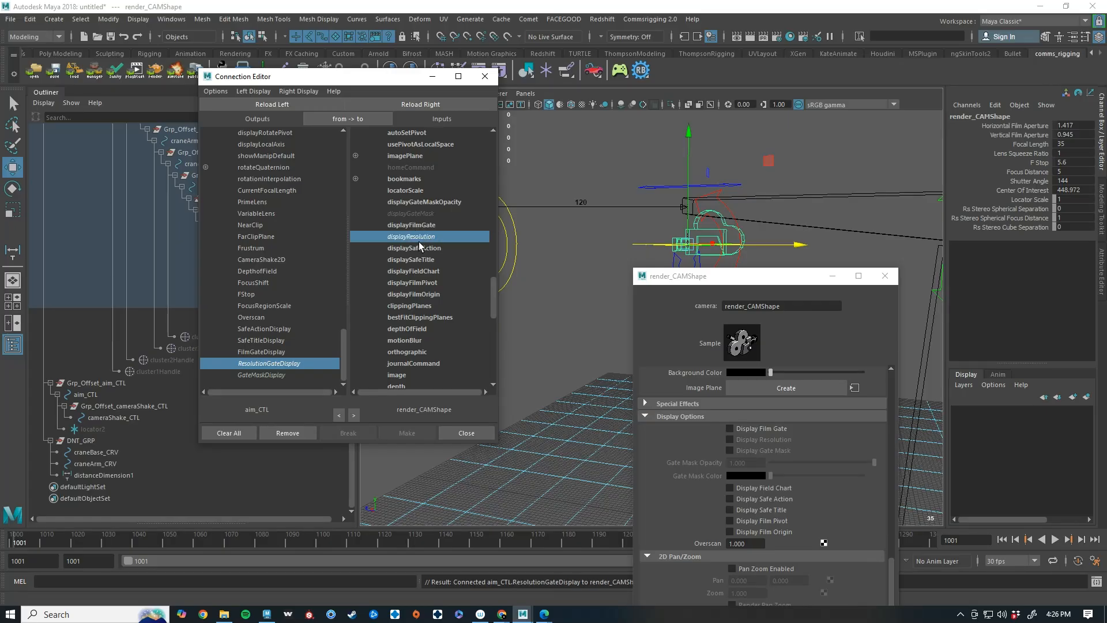
left_click(272, 352)
left_click(425, 226)
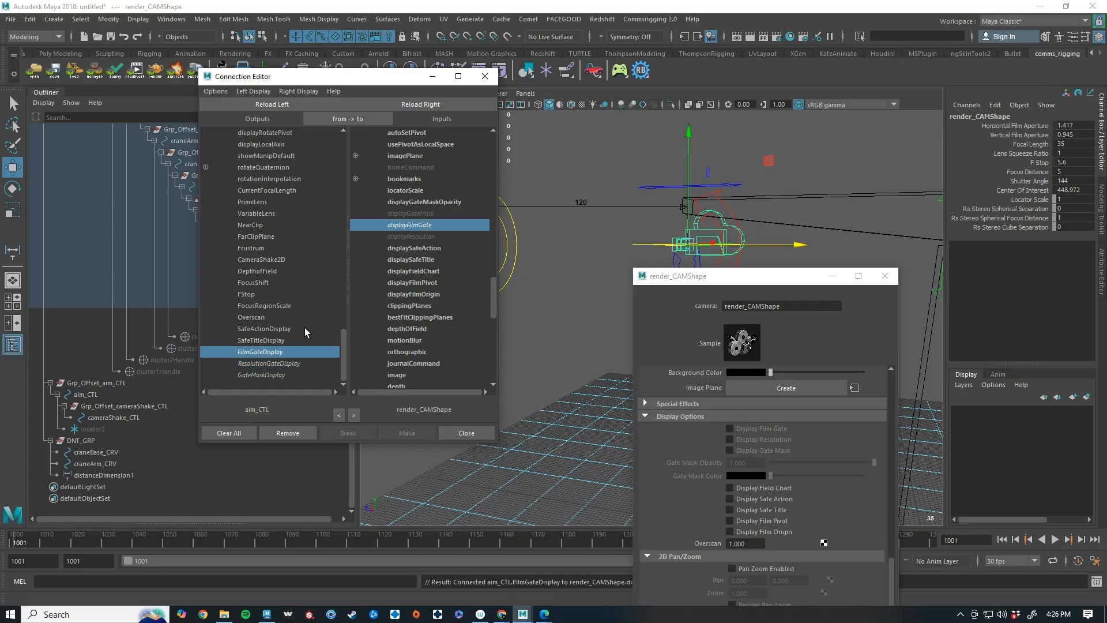
Connect aim_CTL's SafeTitleDisplay to the camera shape's displaySafeTitle and SafeActionDisplay to displaySafeAction
left_click(268, 340)
left_click(427, 260)
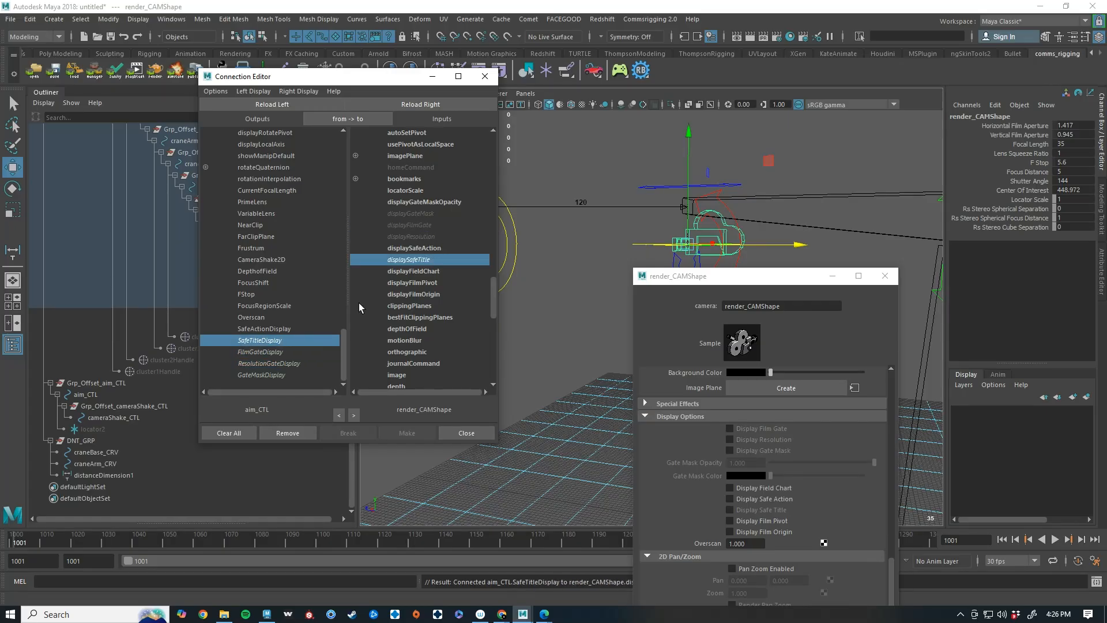
left_click(275, 328)
left_click(418, 251)
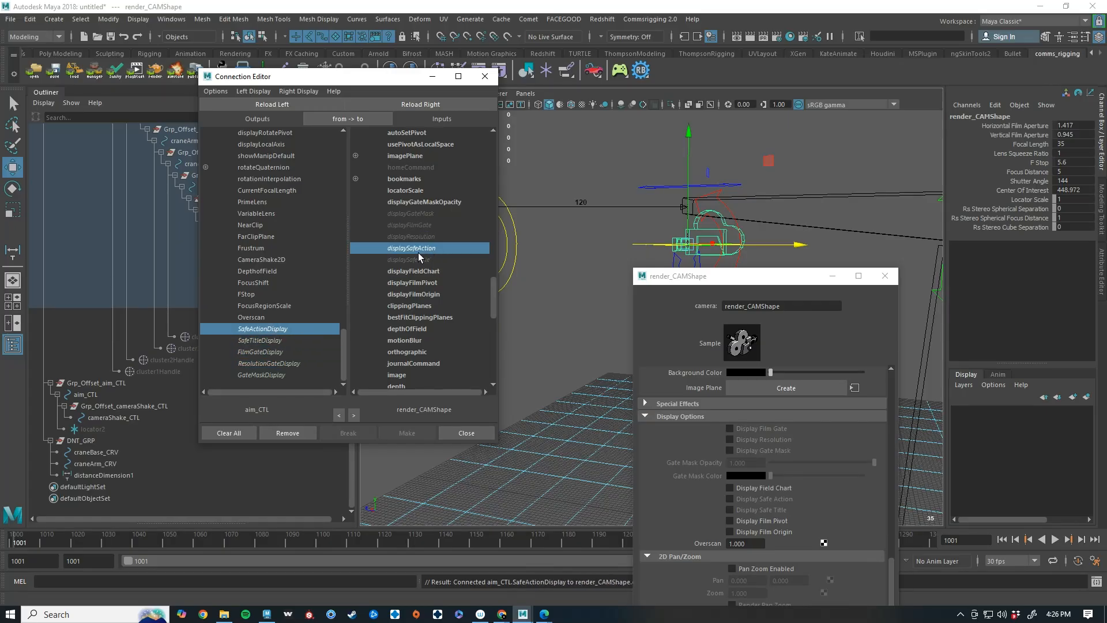
Connect aim_CTL's Overscan attribute to render_CAMShape's overscan
left_click(261, 317)
scroll(430, 248, "down", 3)
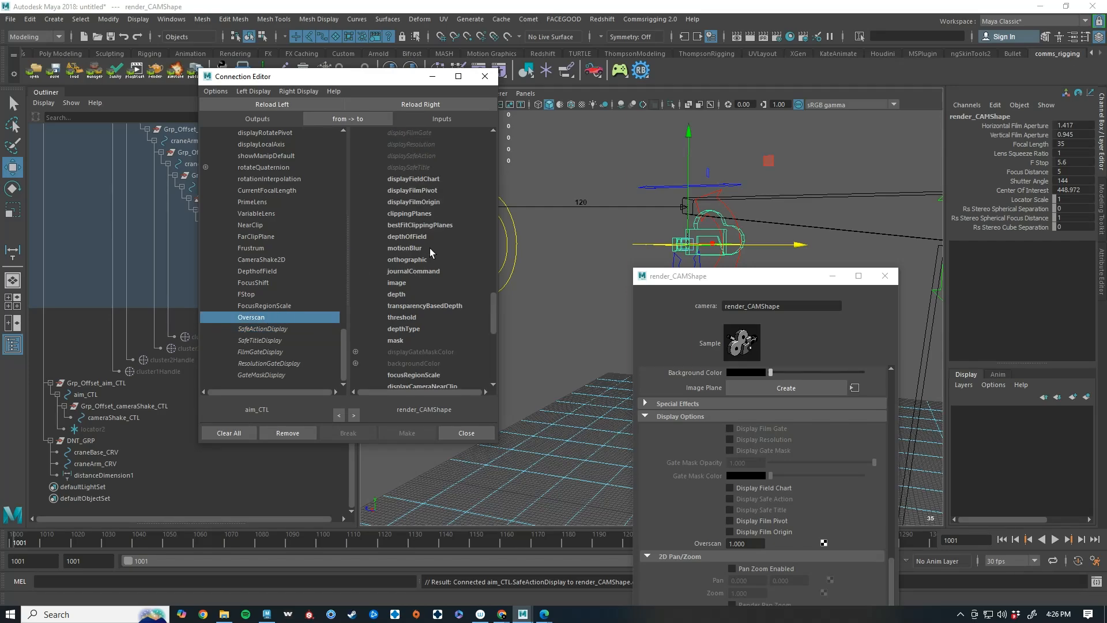
scroll(425, 230, "up", 15)
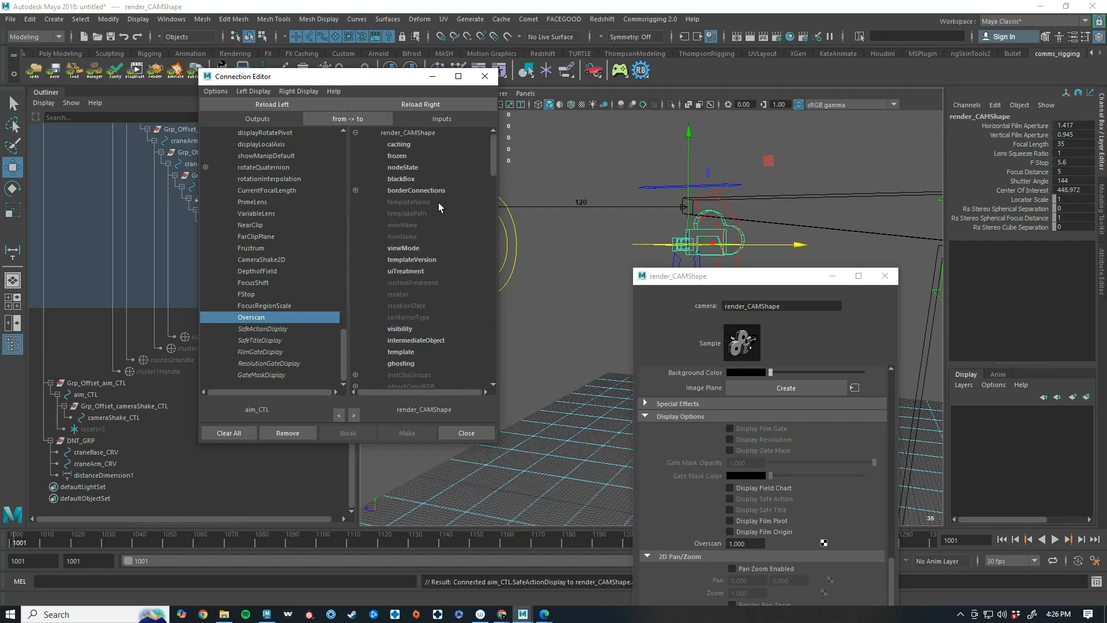
scroll(426, 243, "down", 10)
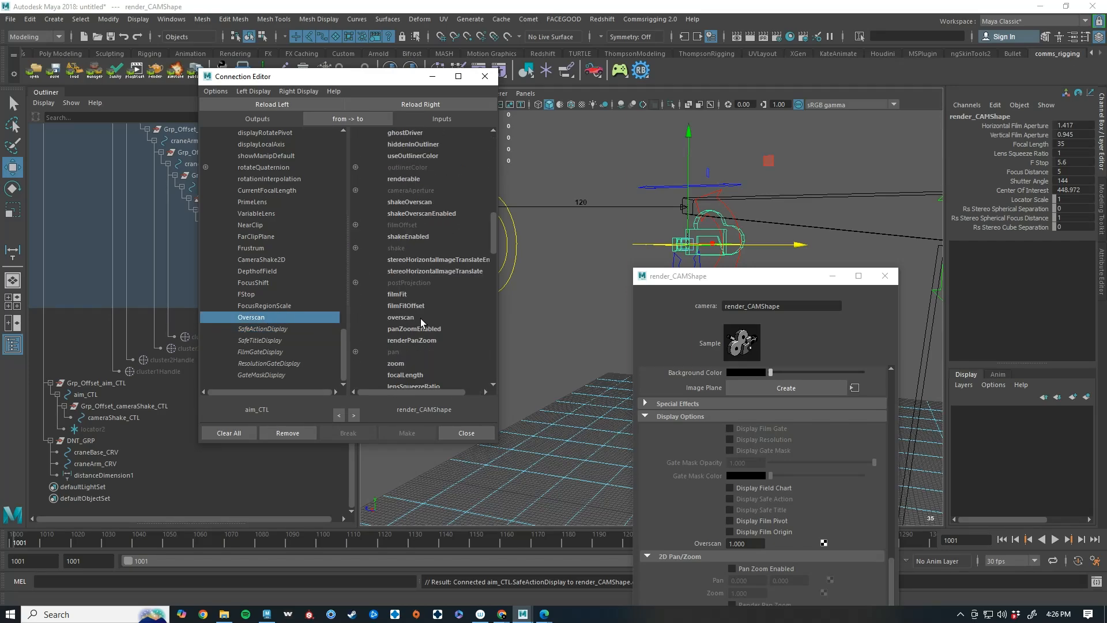
left_click(421, 317)
Connect aim_CTL's FocusRegionScale attribute to render_CAMShape's focusRegionScale
left_click(291, 305)
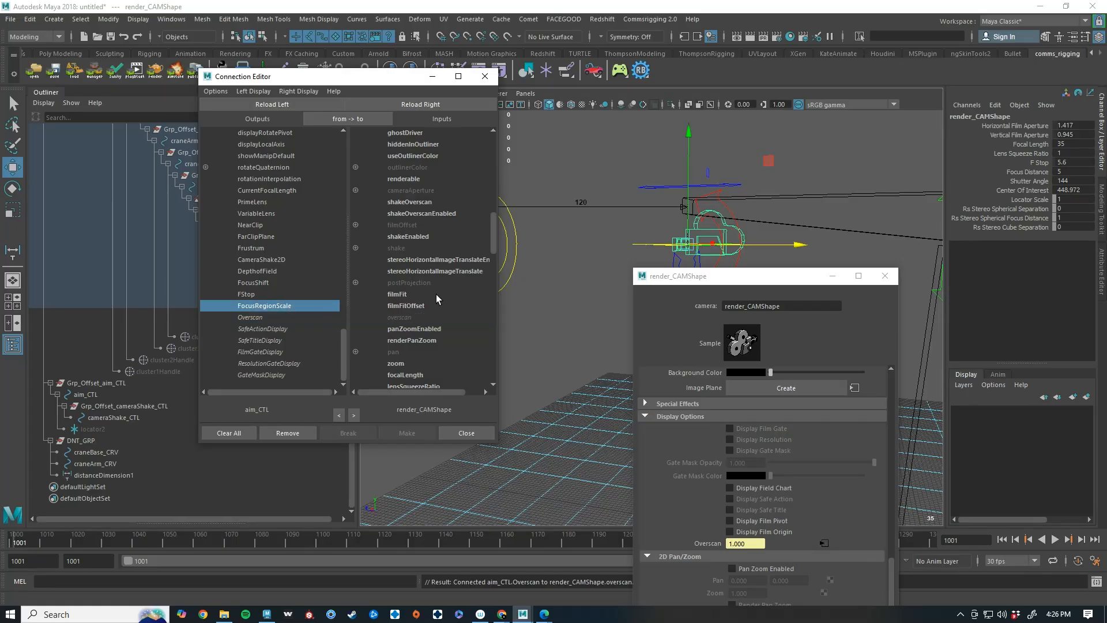
scroll(411, 328, "down", 3)
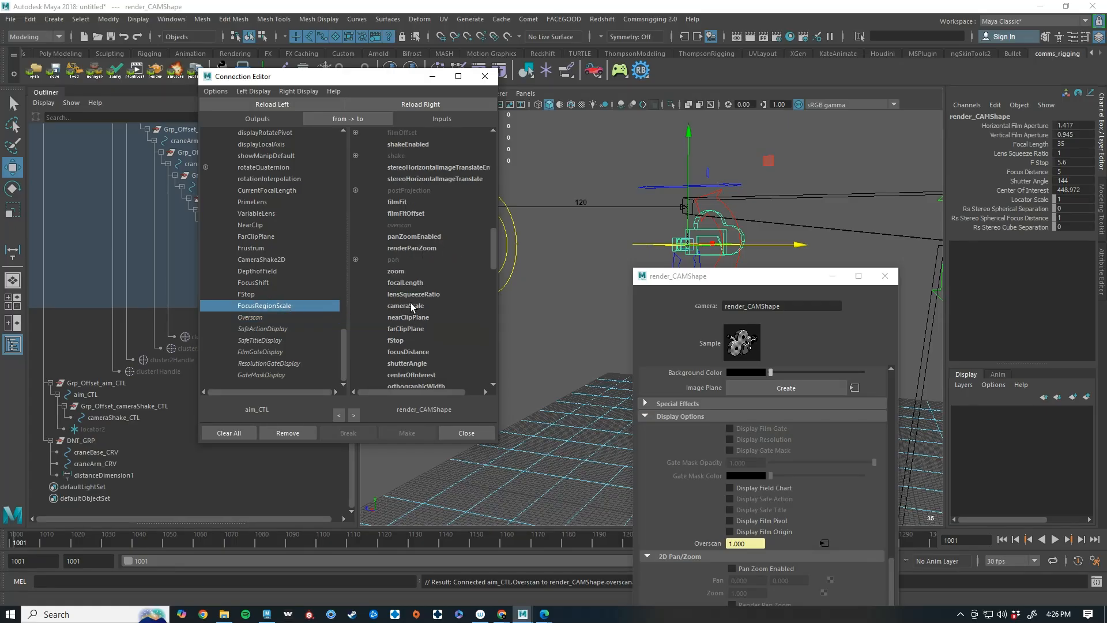
scroll(414, 355, "down", 3)
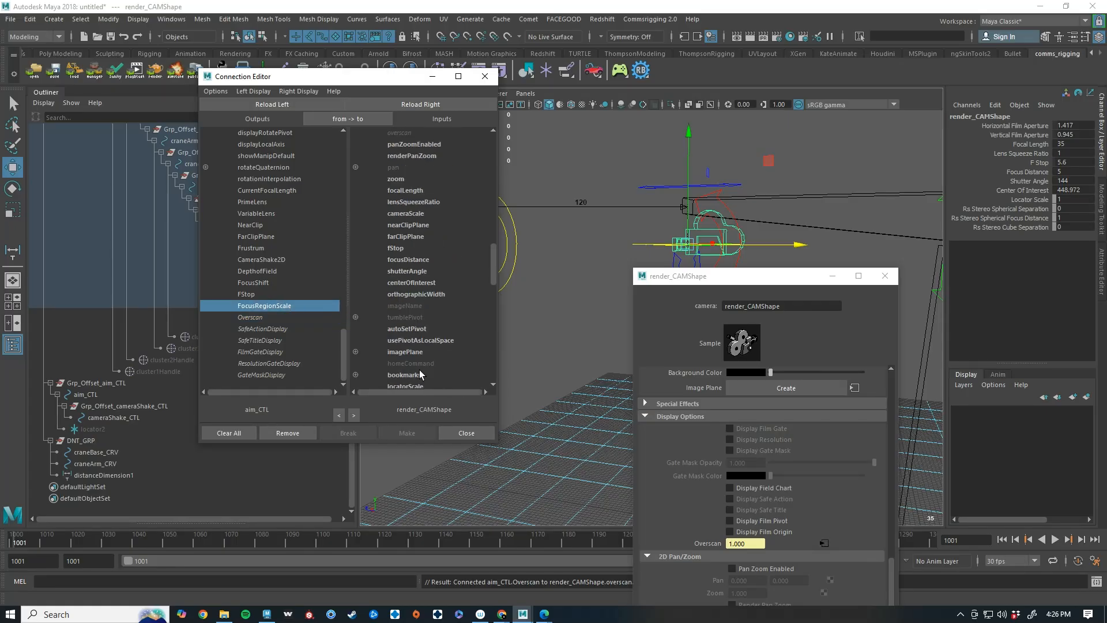
scroll(427, 306, "down", 3)
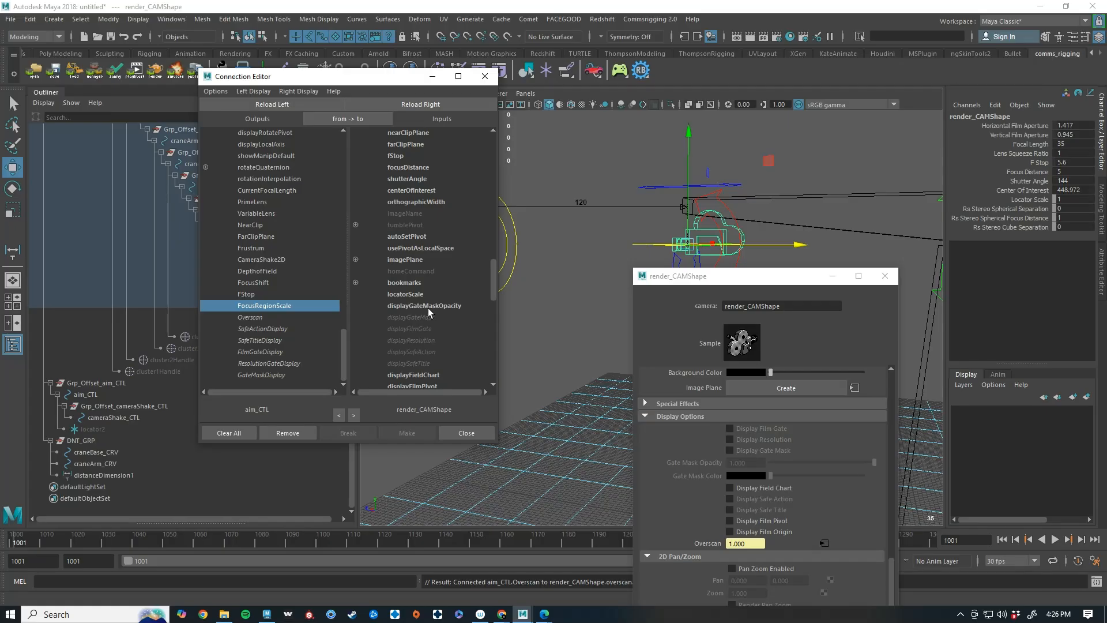
scroll(432, 262, "down", 3)
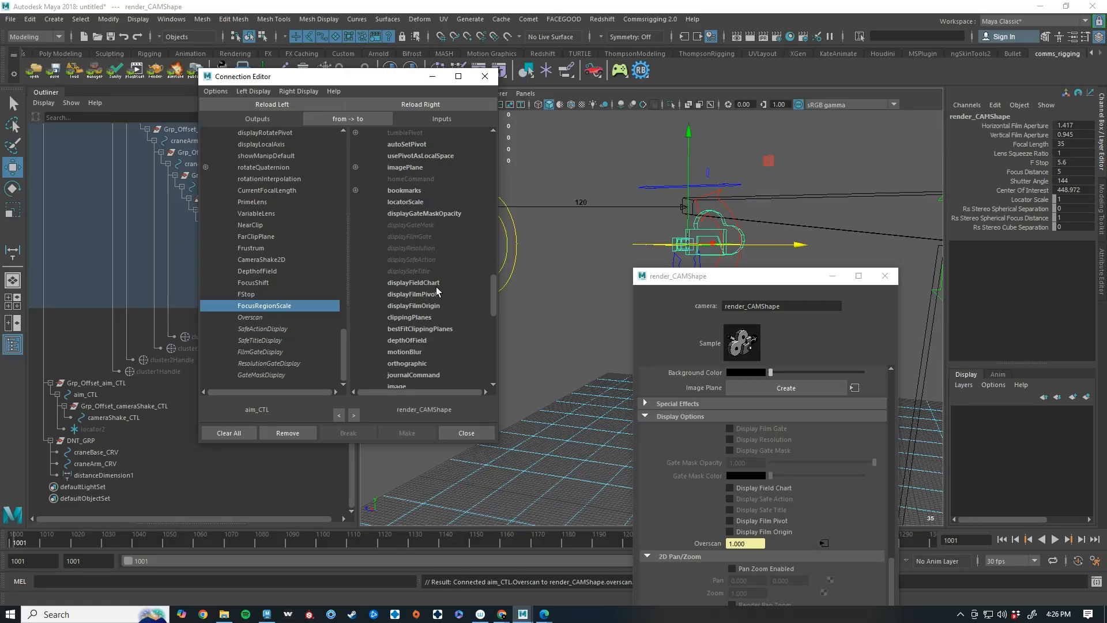
scroll(436, 247, "down", 3)
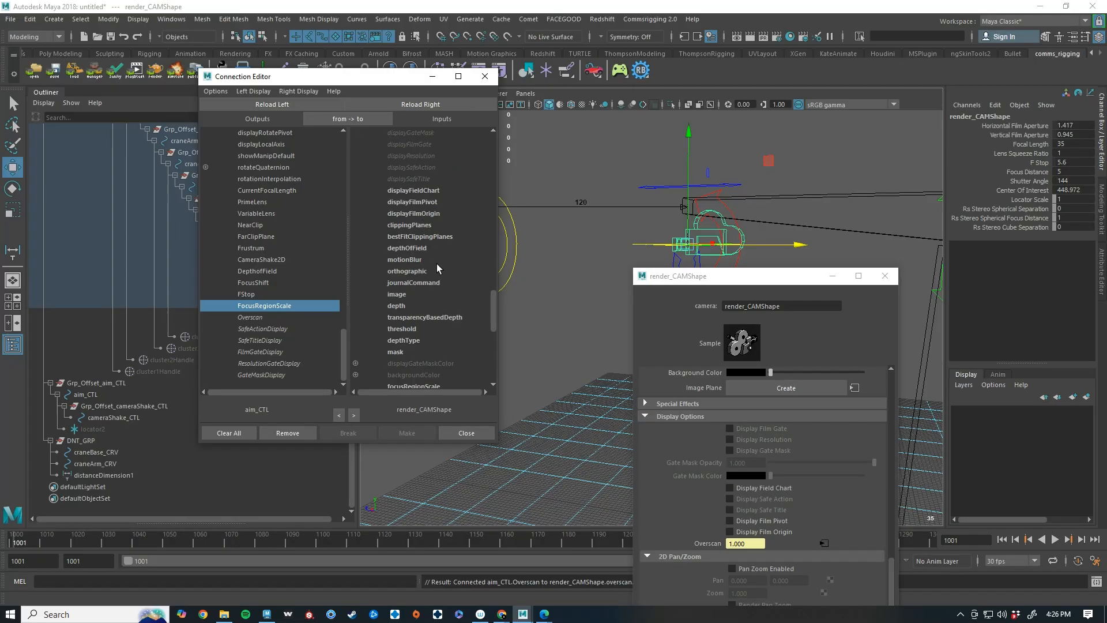
scroll(434, 314, "down", 3)
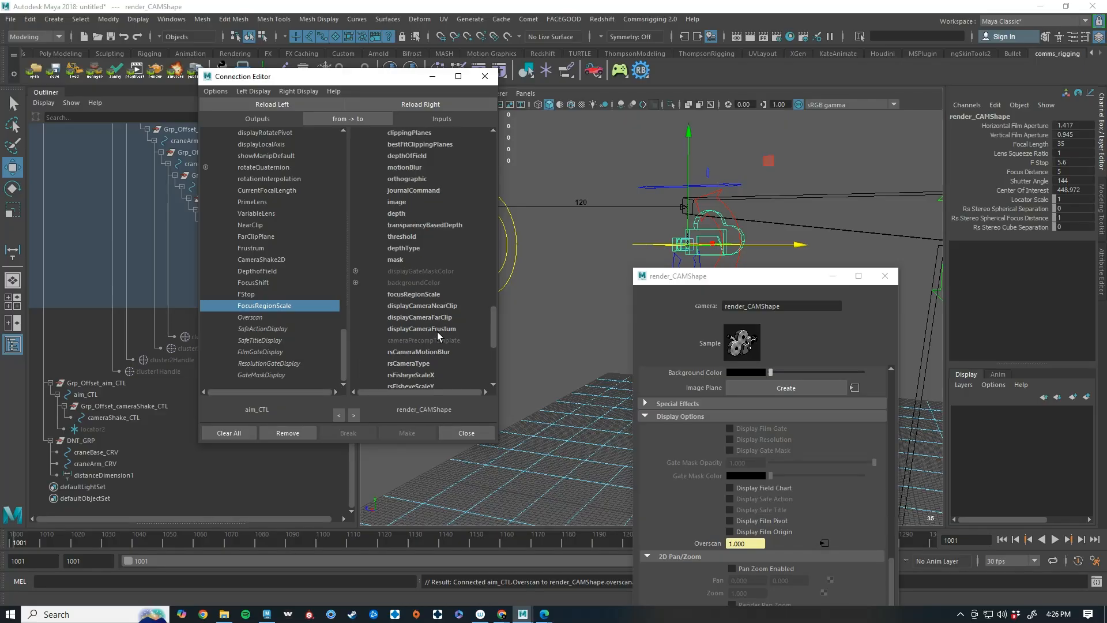
left_click(436, 294)
Connect aim_CTL's DepthofField attribute to render_CAMShape's depthOfField, leaving FStop and FocusShift unconnected
left_click(274, 294)
scroll(408, 265, "up", 6)
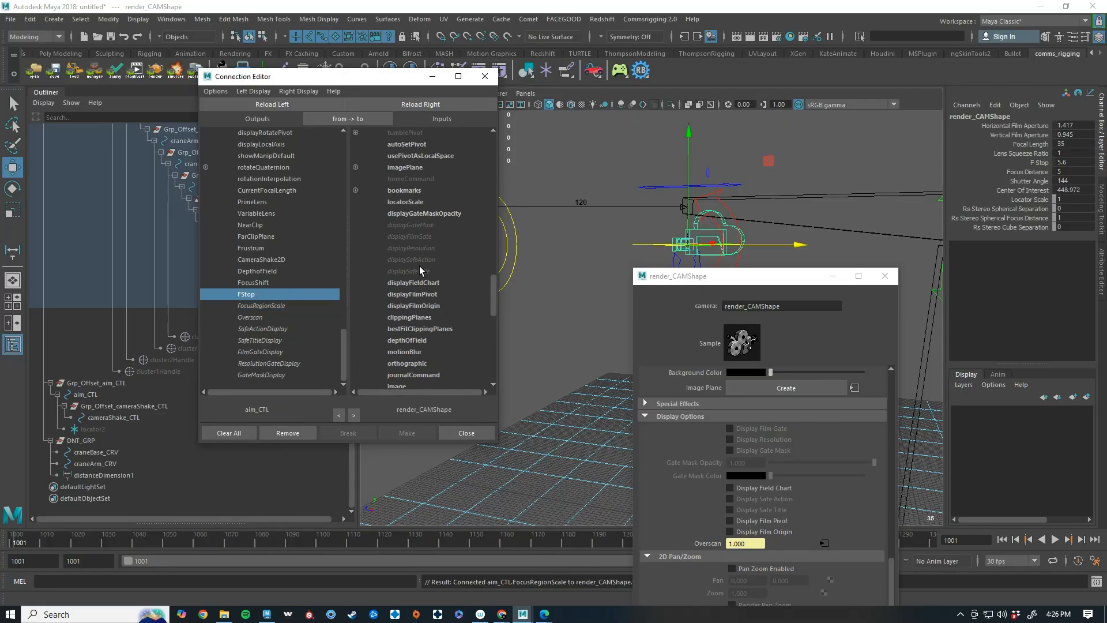
left_click(278, 283)
left_click(282, 271)
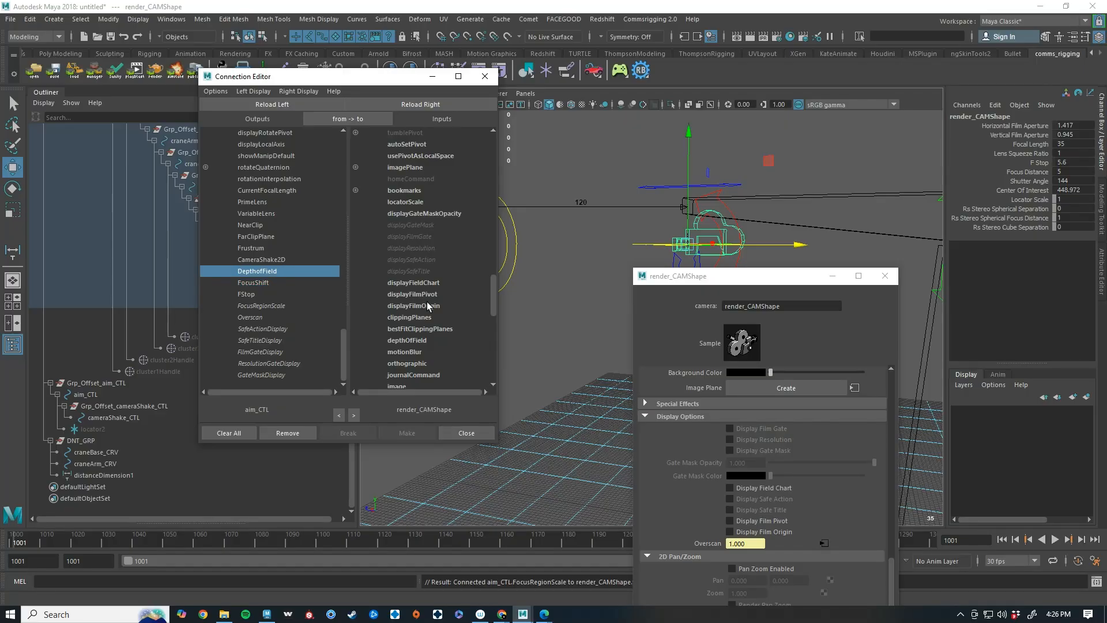
left_click(405, 341)
Look through render_CAMShape's input attributes for one that matches aim_CTL's CameraShake2D
left_click(270, 259)
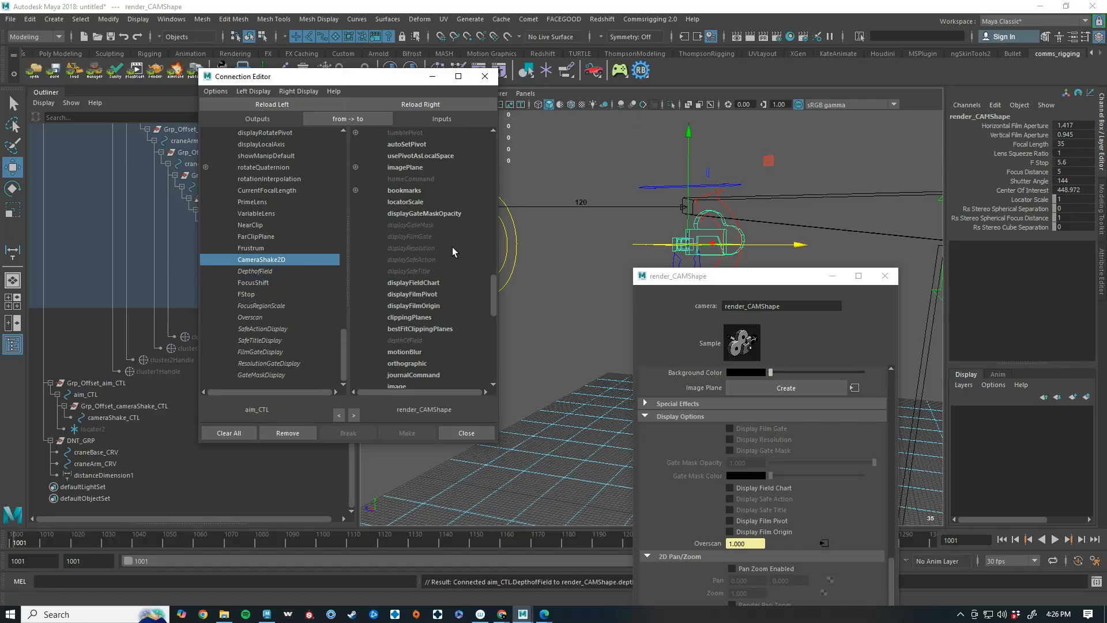
scroll(449, 244, "up", 3)
scroll(450, 250, "up", 3)
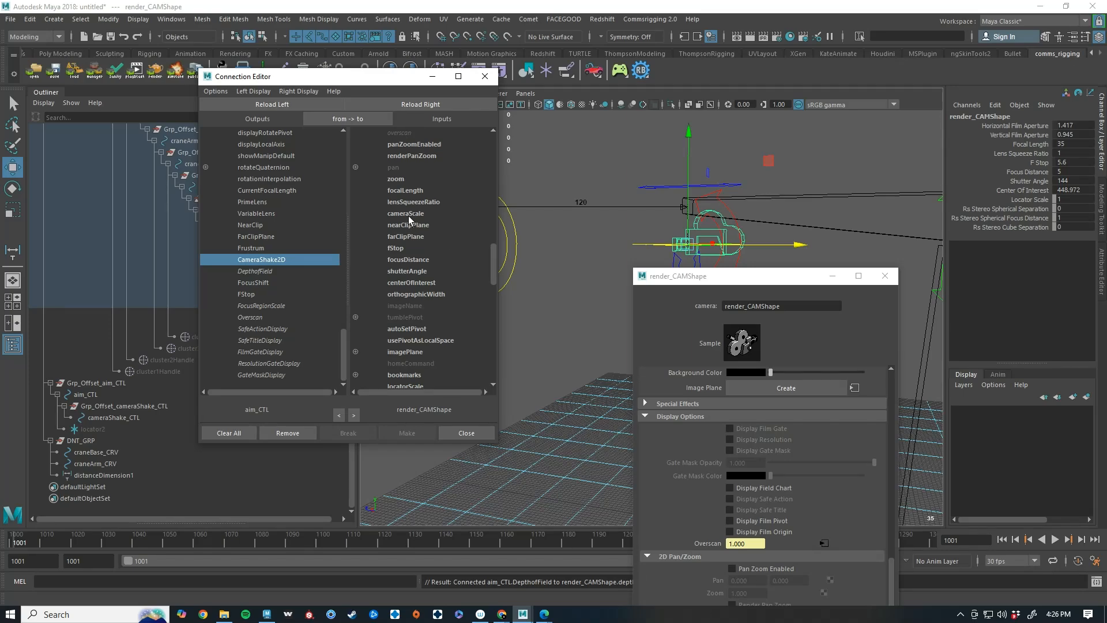
scroll(426, 266, "up", 10)
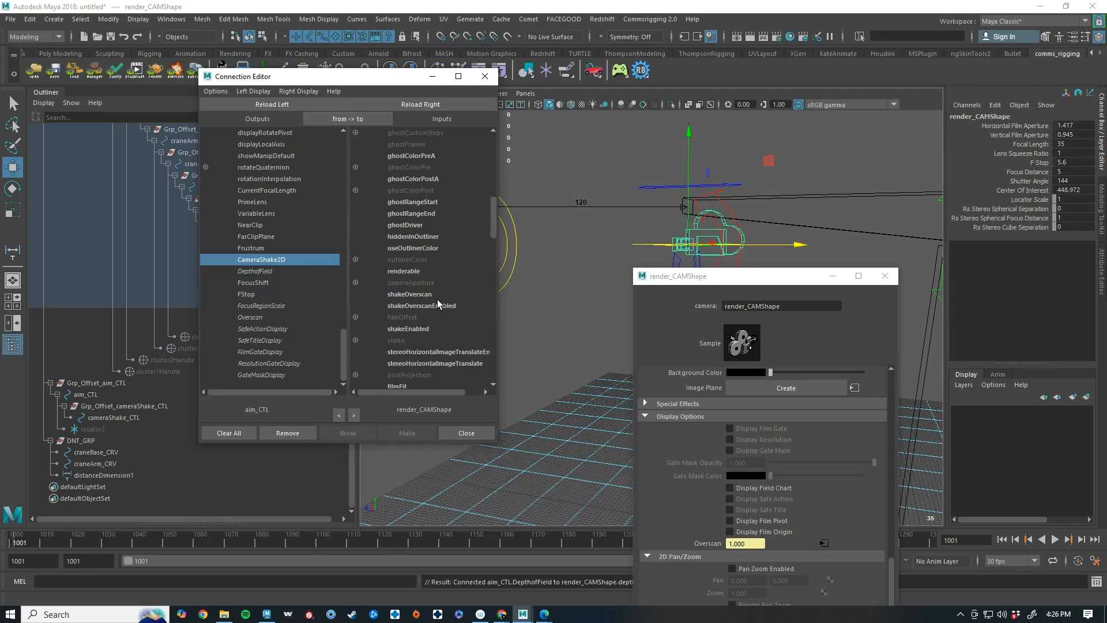
scroll(424, 248, "down", 12)
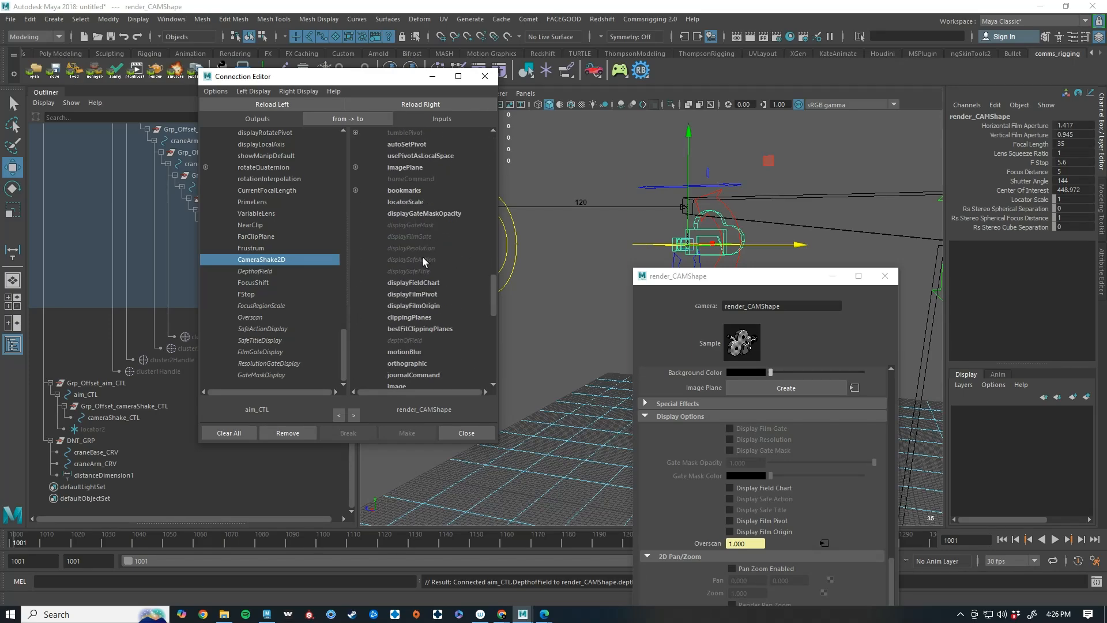
scroll(427, 275, "down", 5)
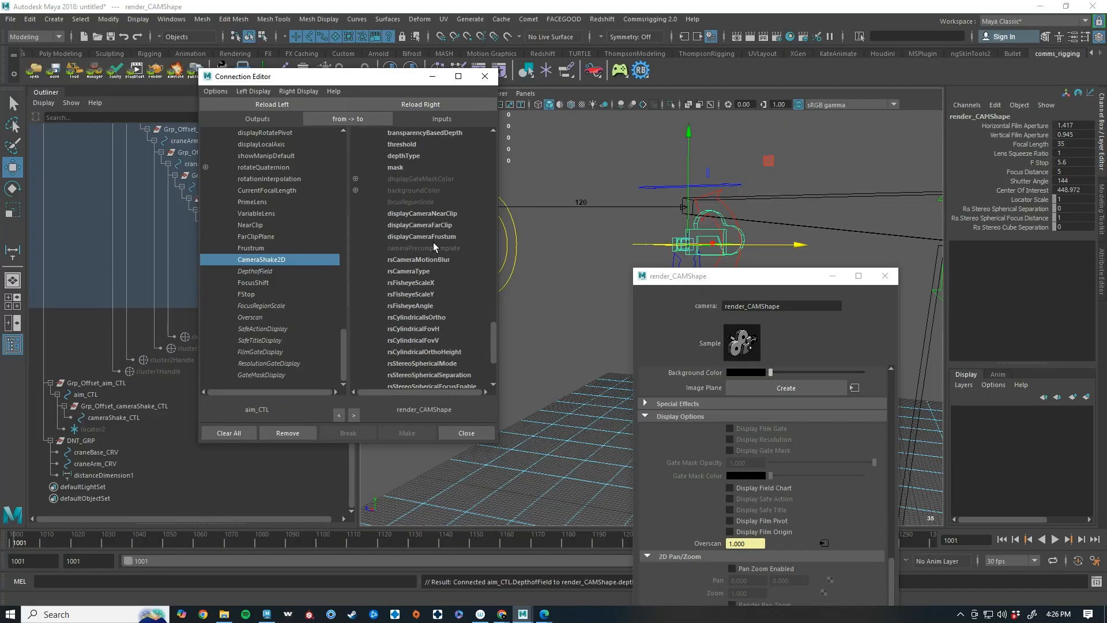
scroll(439, 258, "up", 2)
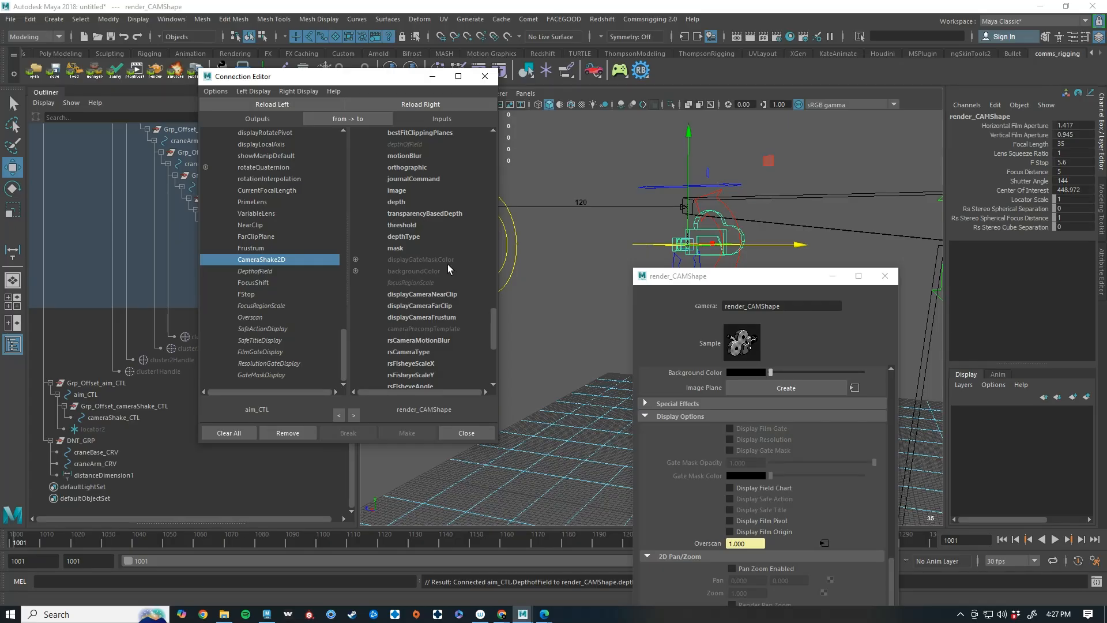
scroll(432, 332, "up", 3)
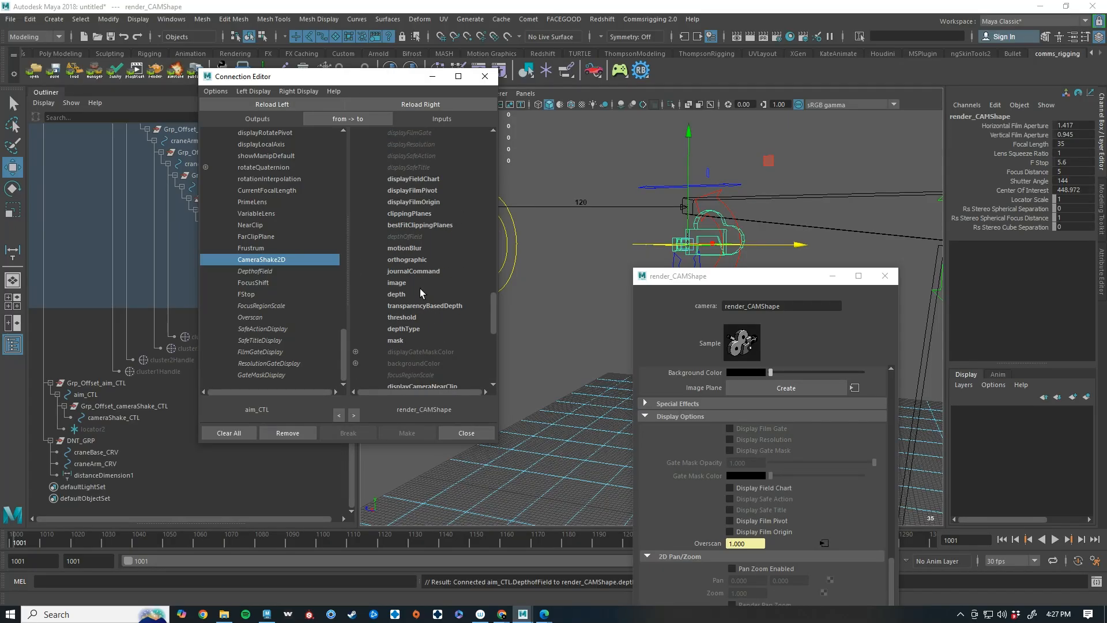
scroll(432, 248, "up", 5)
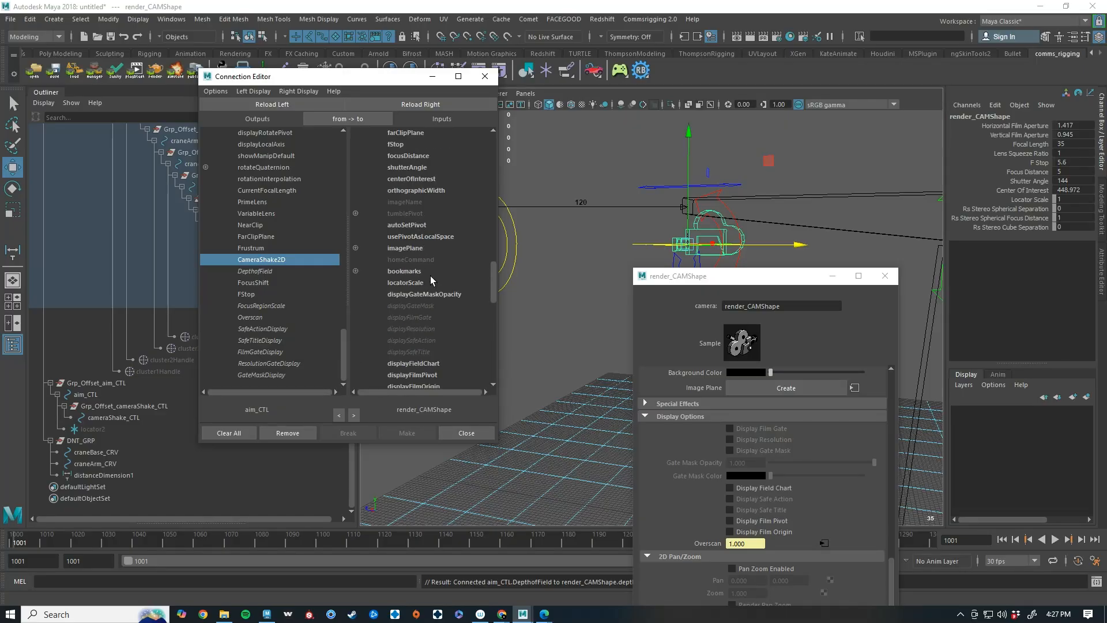
scroll(430, 276, "up", 5)
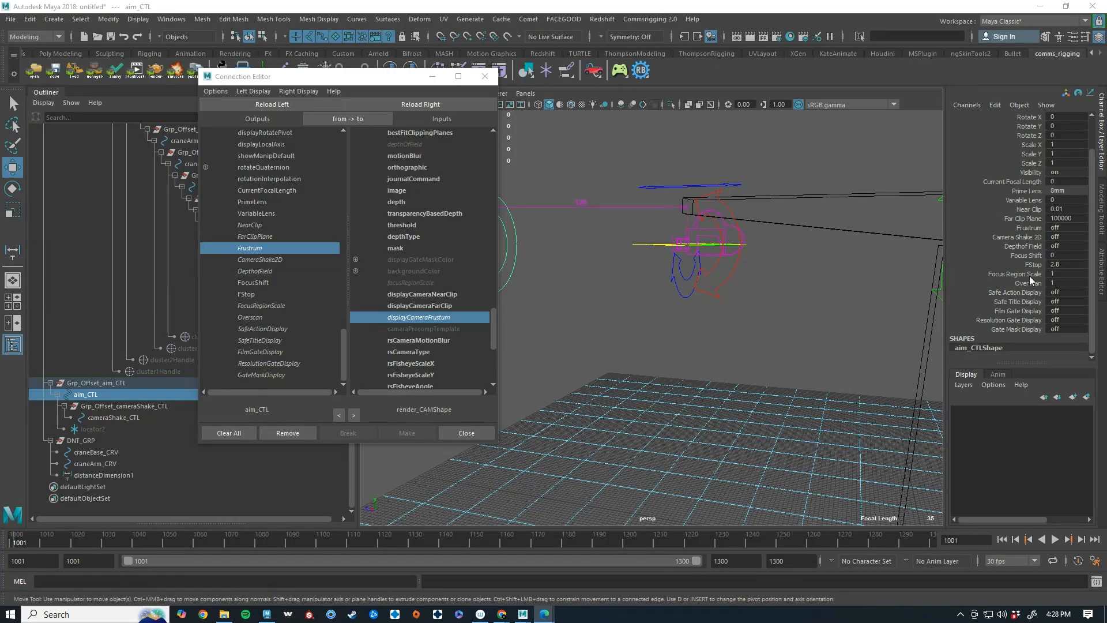
Close the Connection Editor and look through render_CAM in the viewport
left_click(484, 76)
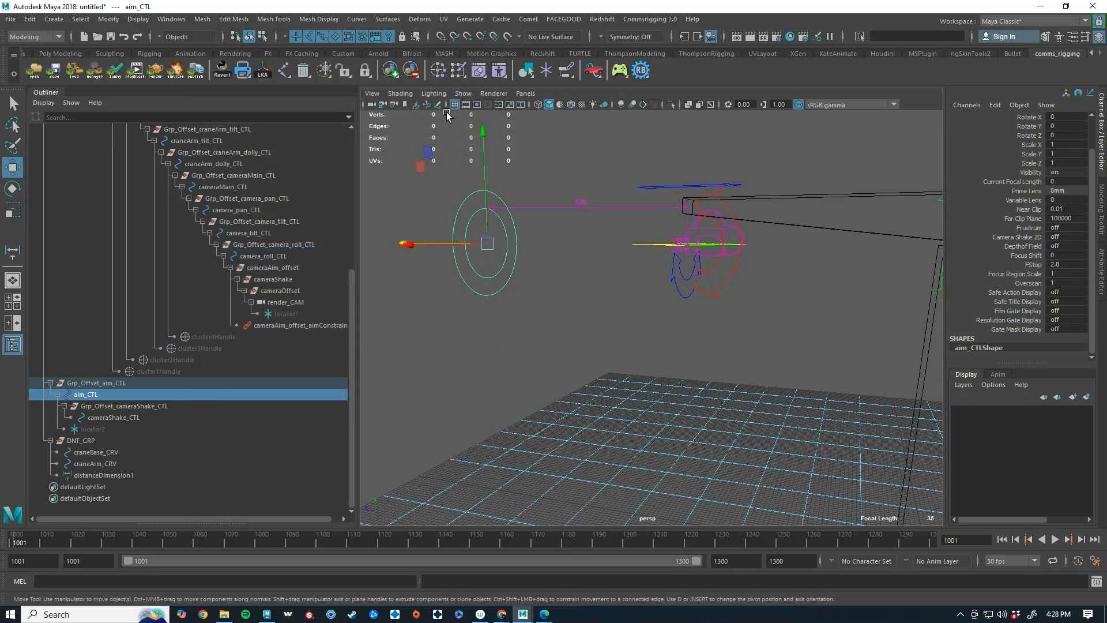
right_click(372, 105)
left_click(404, 136)
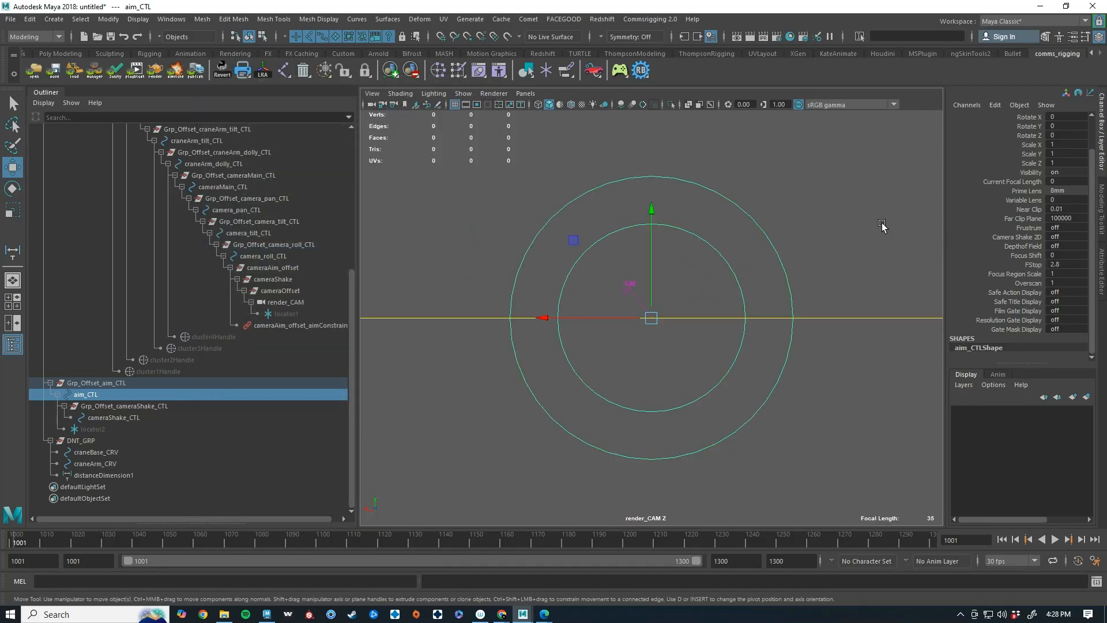
Turn on aim_CTL's Depthof Field attribute
left_click(1027, 237)
left_click(1022, 246)
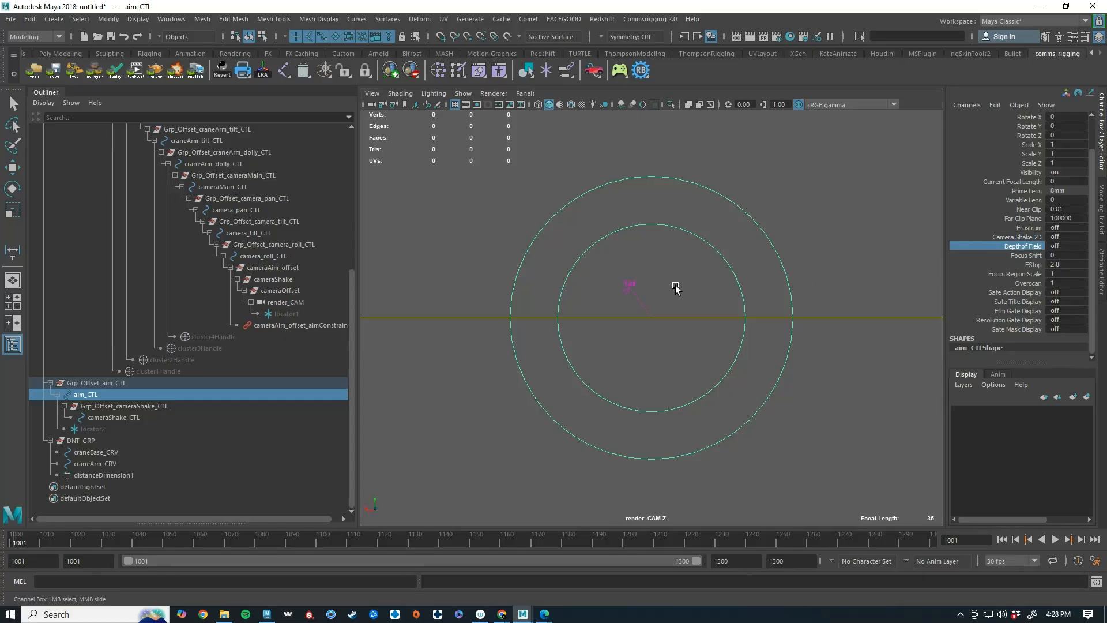
middle_click_drag(675, 288, 743, 277)
Turn on aim_CTL's Safe Action, Safe Title, Film Gate, Resolution Gate and Gate Mask Display attributes
left_click(1018, 292)
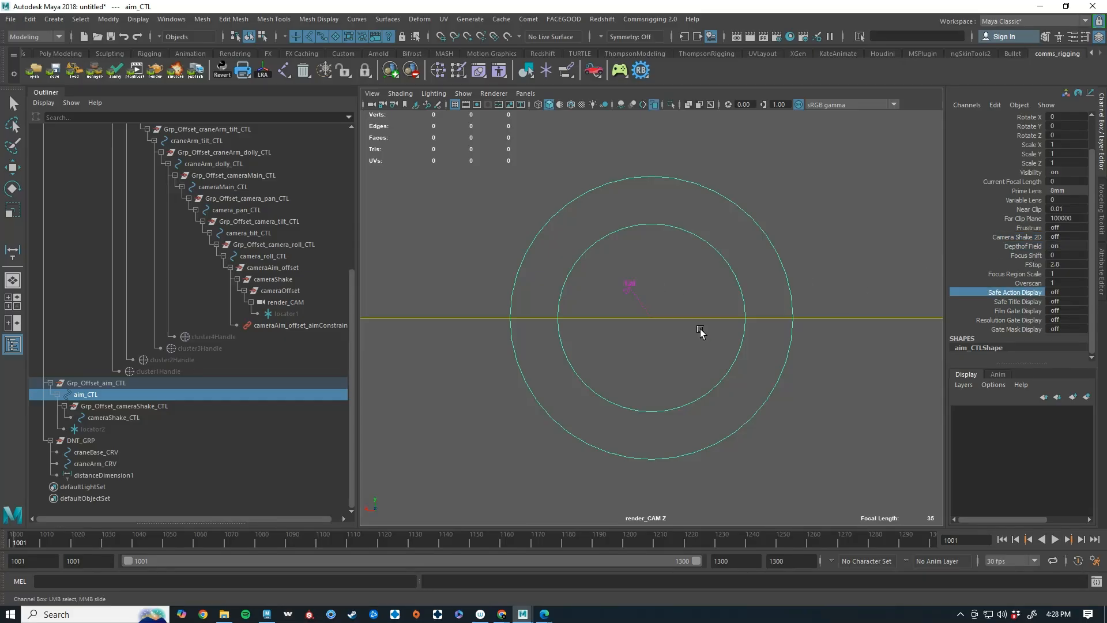
middle_click_drag(700, 331, 773, 223)
left_click(1019, 301)
middle_click_drag(705, 332, 854, 349)
left_click(1007, 319)
left_click(1015, 329)
middle_click_drag(699, 346, 776, 320)
Set aim_CTL's Overscan to 2.1 and try out its Resolution Gate and Gate Mask Display attributes
left_click(1028, 283)
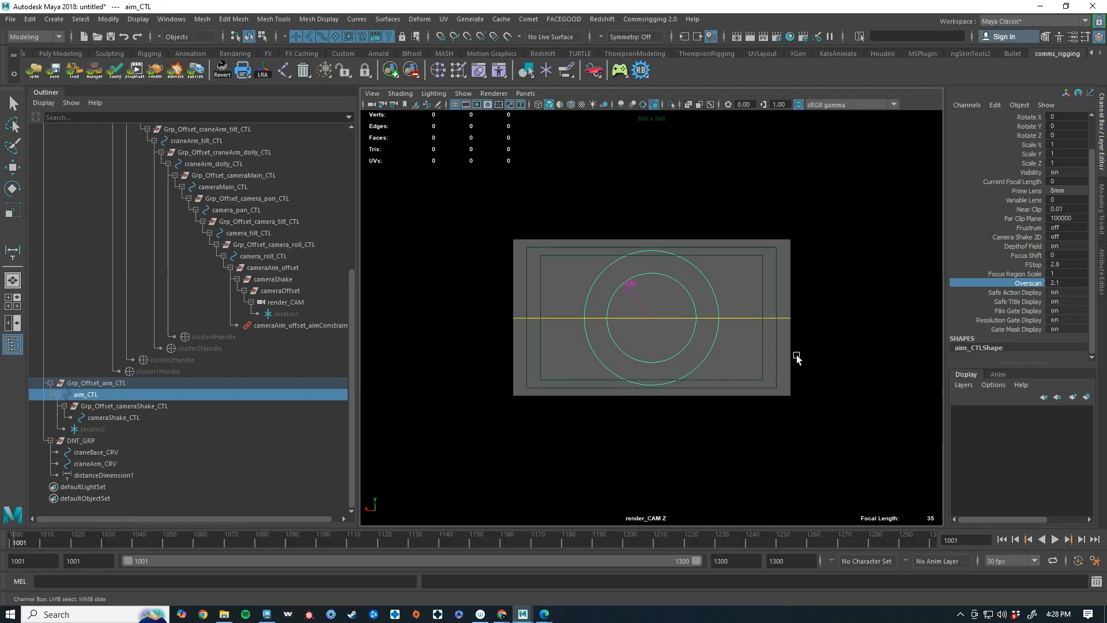
left_click(1013, 302)
left_click(1009, 329)
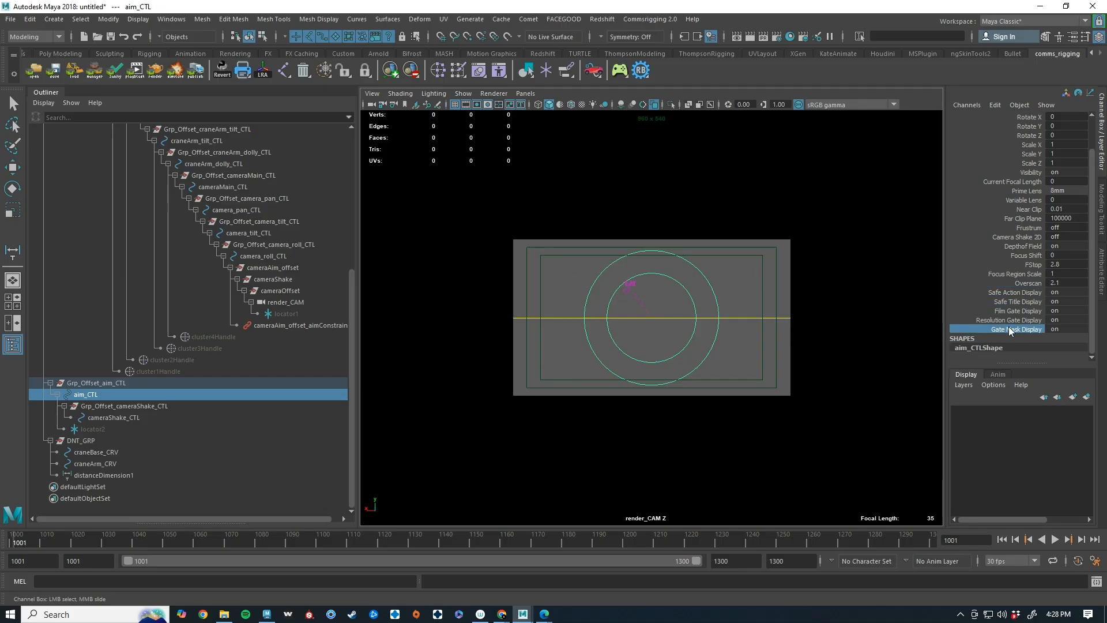
left_click(975, 319)
middle_click_drag(796, 318, 885, 339)
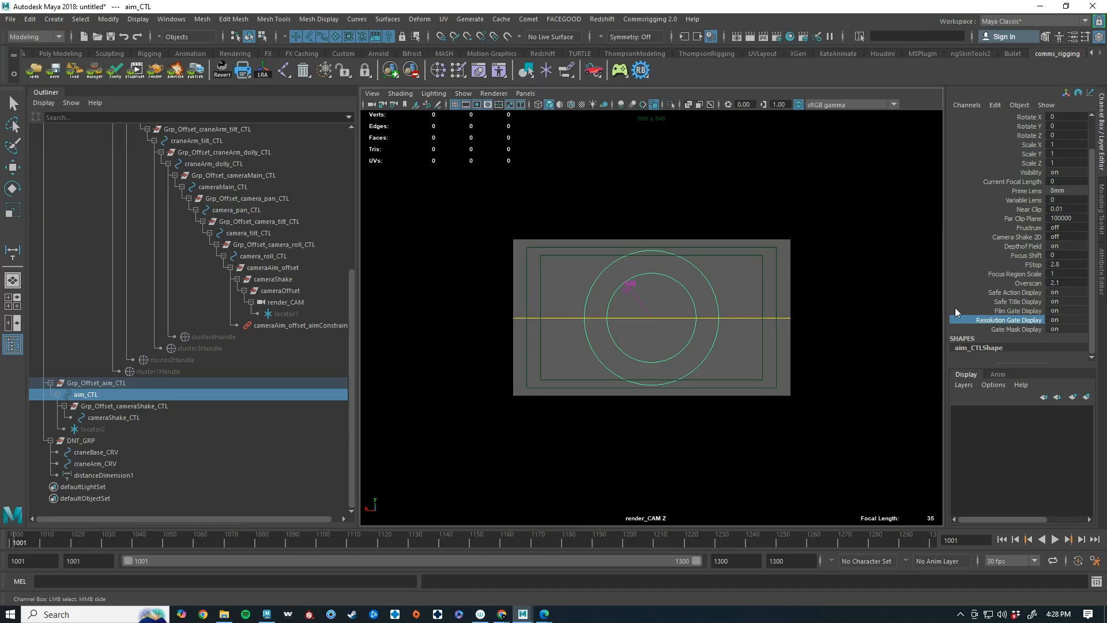
left_click(1011, 329)
middle_click_drag(842, 336, 908, 316)
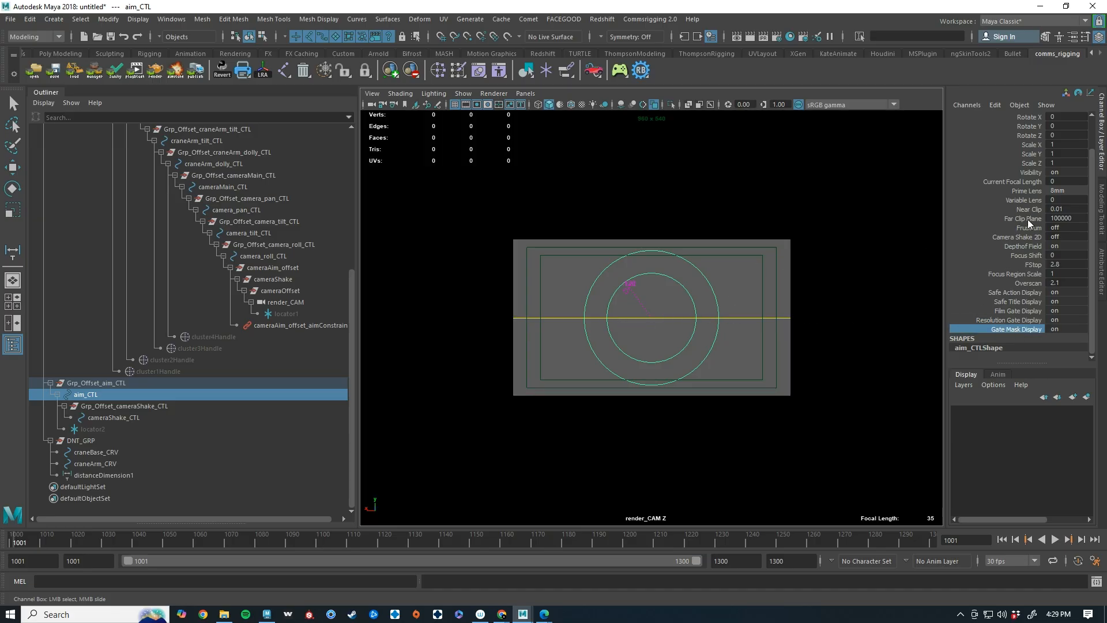
Deselect aim_CTL and switch the viewport back to the perspective camera
key("w")
left_click(778, 316)
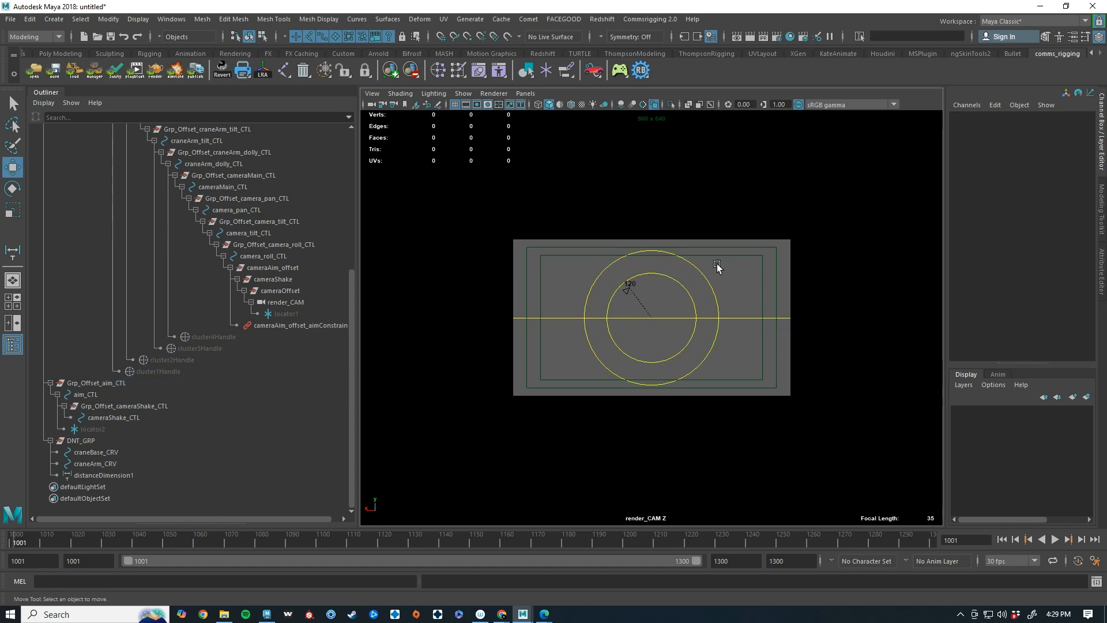
key("space")
left_click_drag(742, 288, 695, 162)
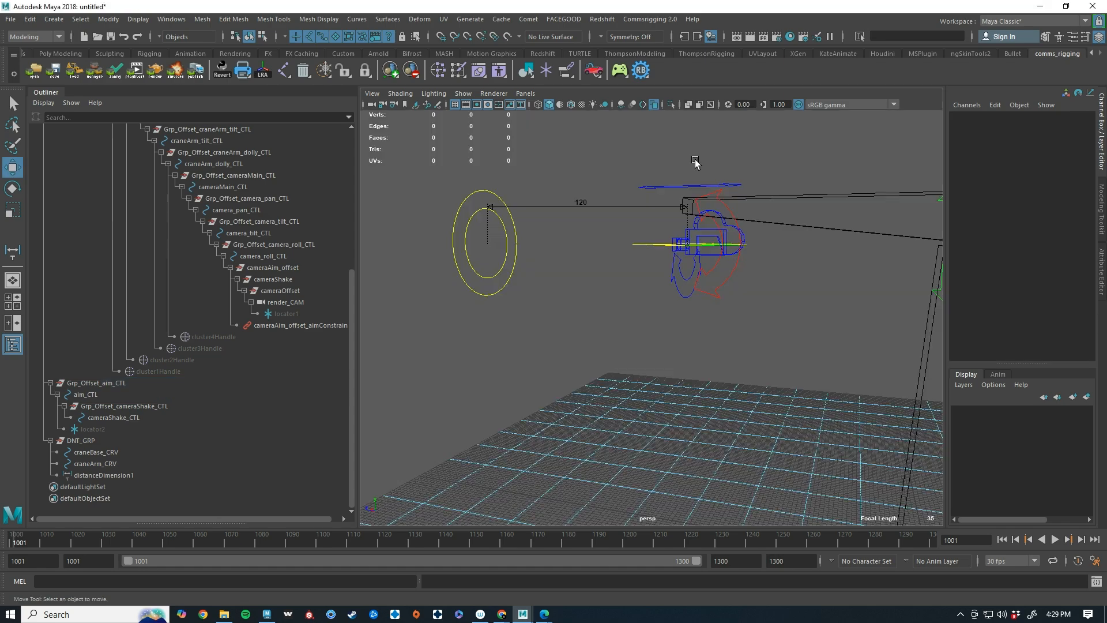
Set up a driven key on aim_CTL with Prime Lens as the driver and Current Focal Length as the driven attribute
left_click(474, 292)
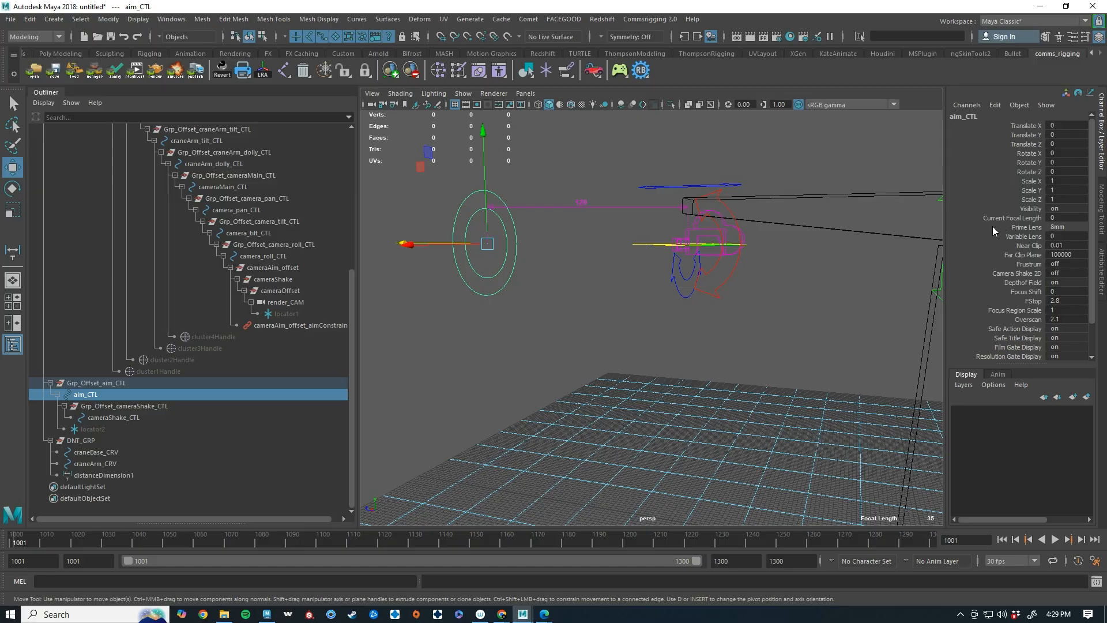
left_click(1015, 225)
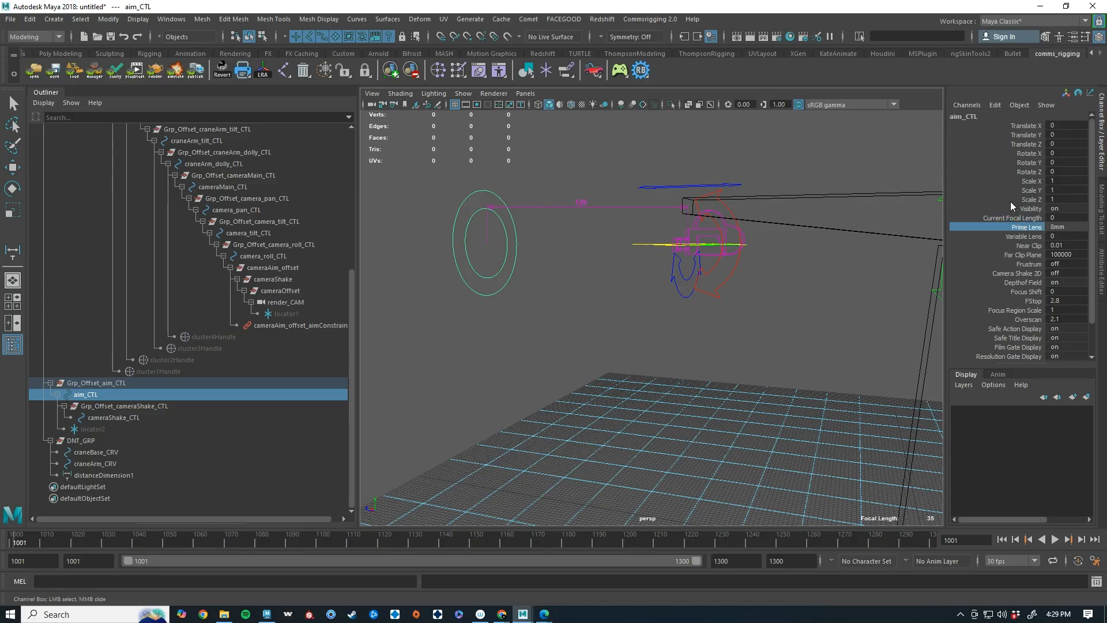
left_click(995, 105)
left_click(1000, 128)
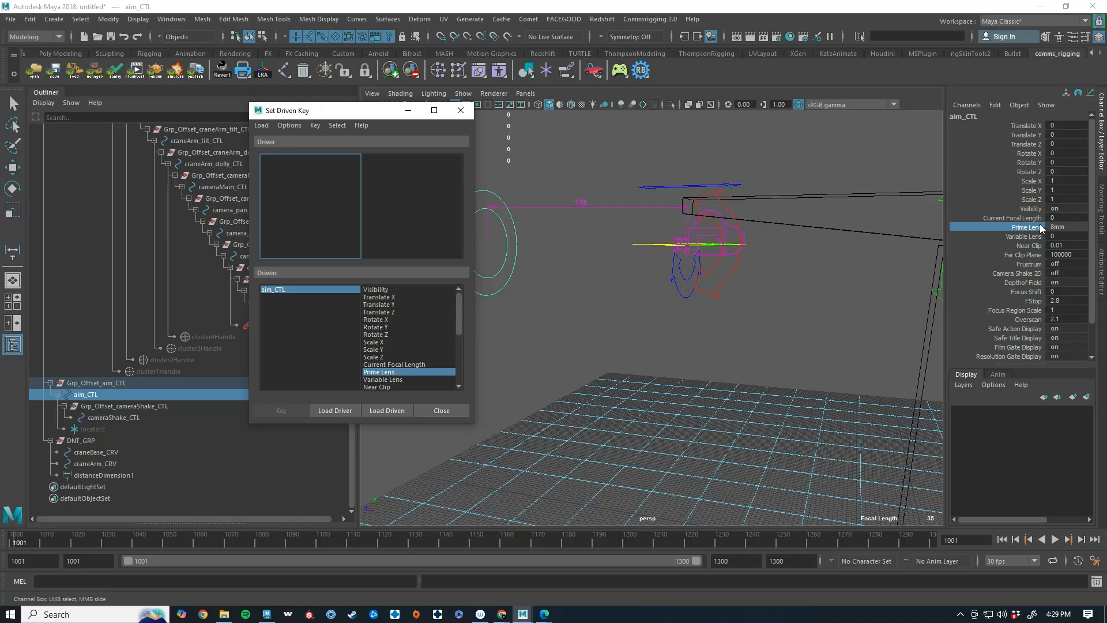
left_click(312, 409)
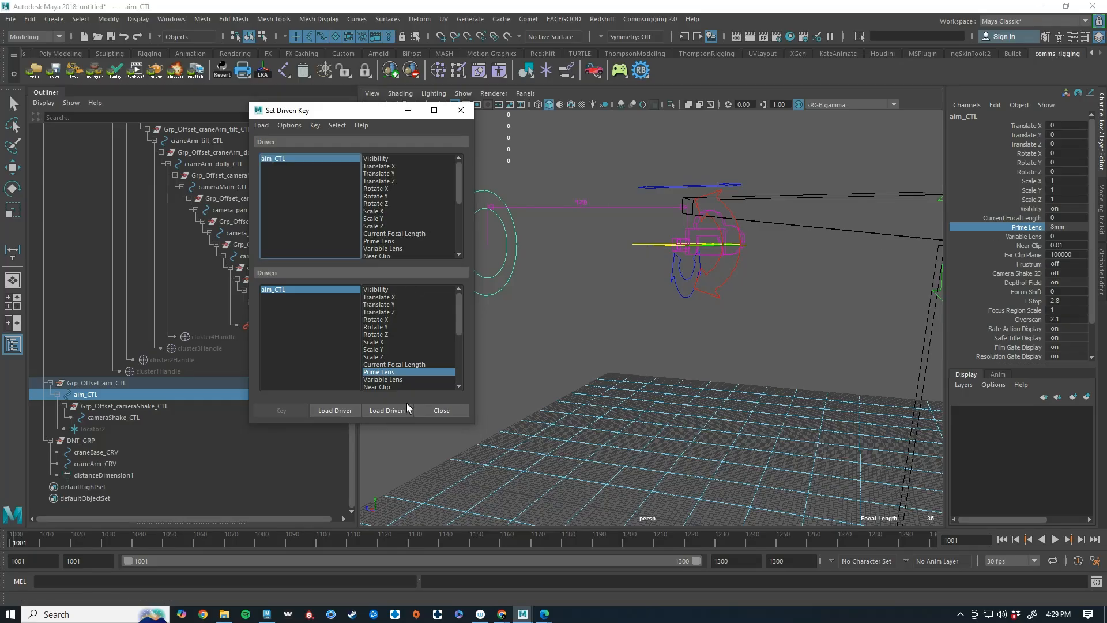
left_click(406, 405)
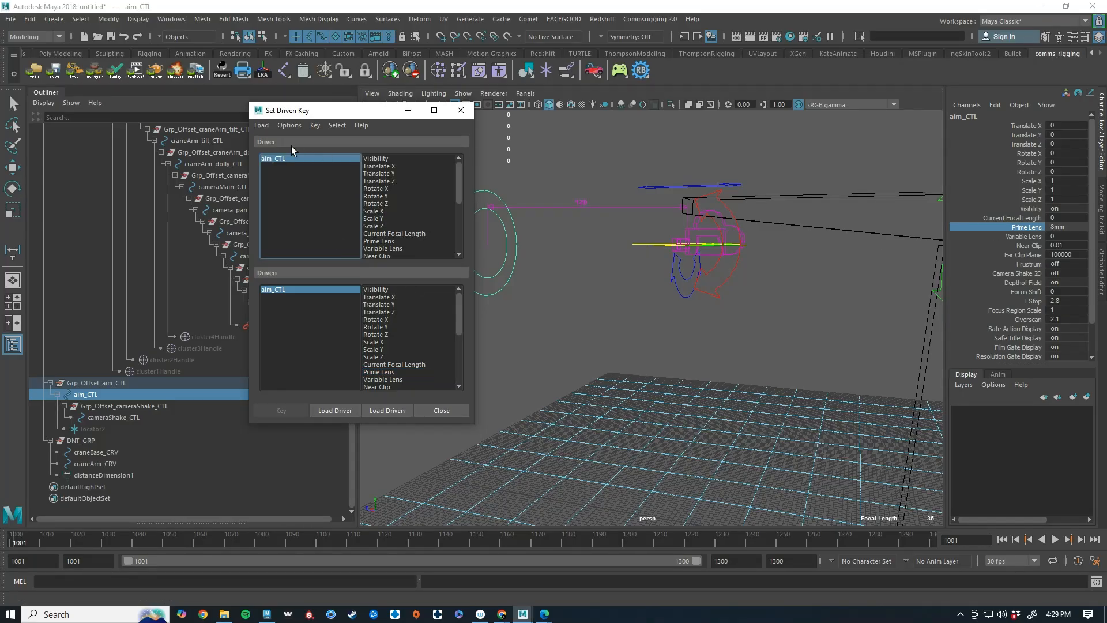
scroll(412, 202, "down", 1)
left_click(393, 219)
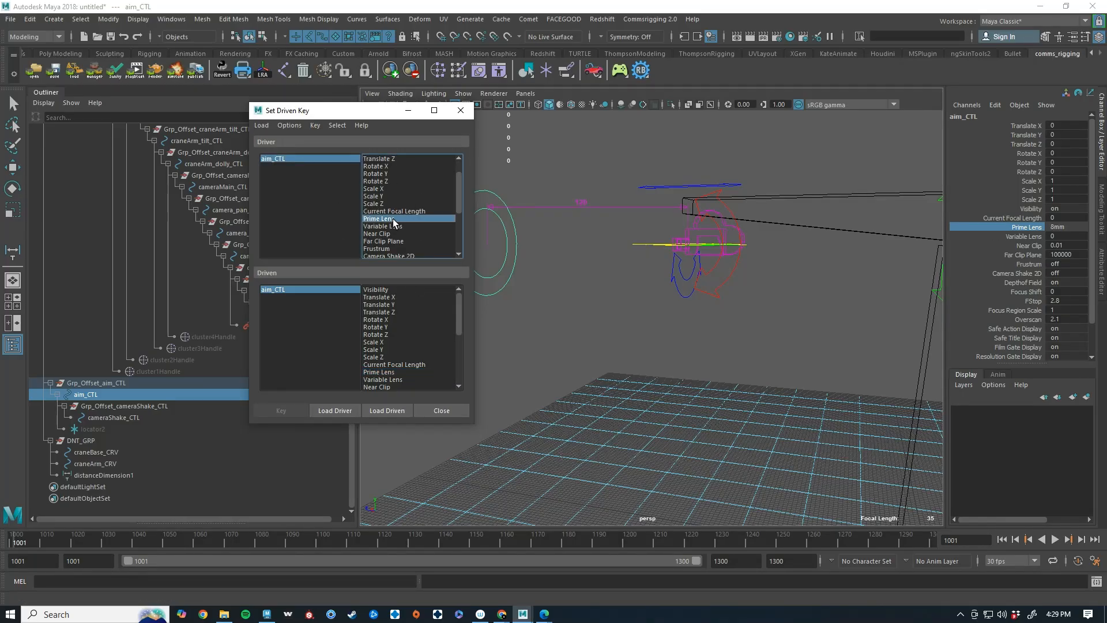
left_click(392, 363)
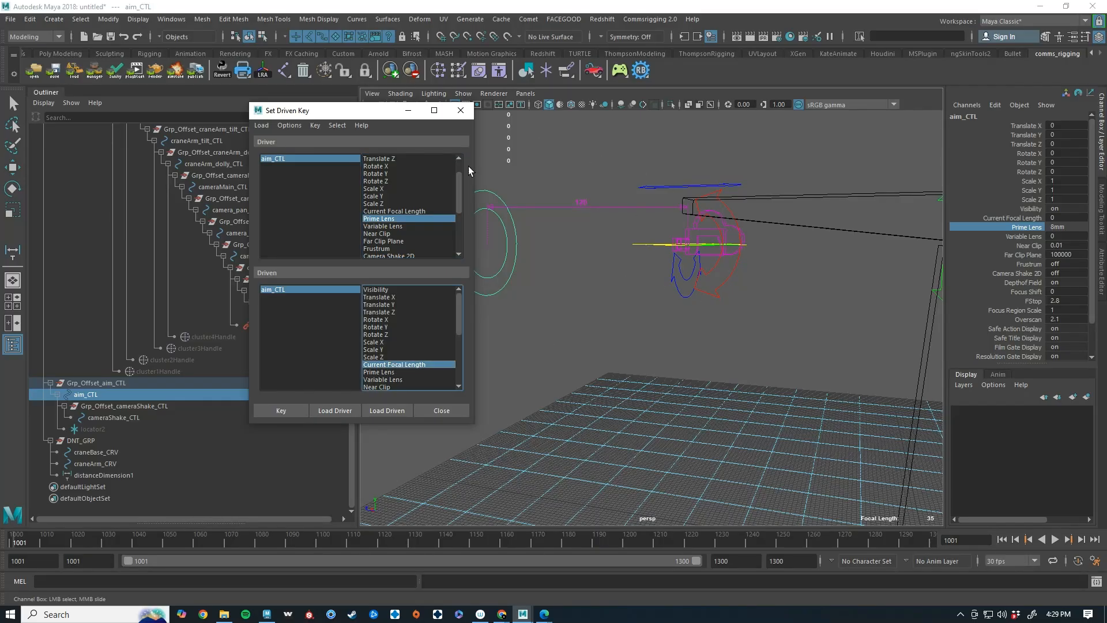
Set Current Focal Length to 8 and key it against the 8mm Prime Lens
double_click(1055, 218)
type("8")
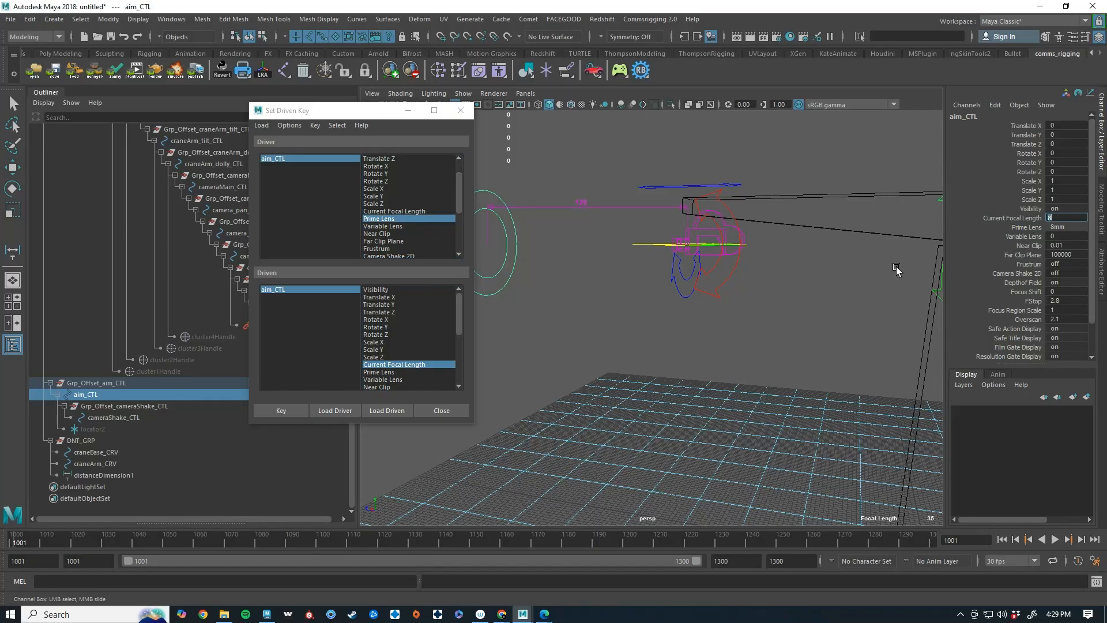
left_click(281, 410)
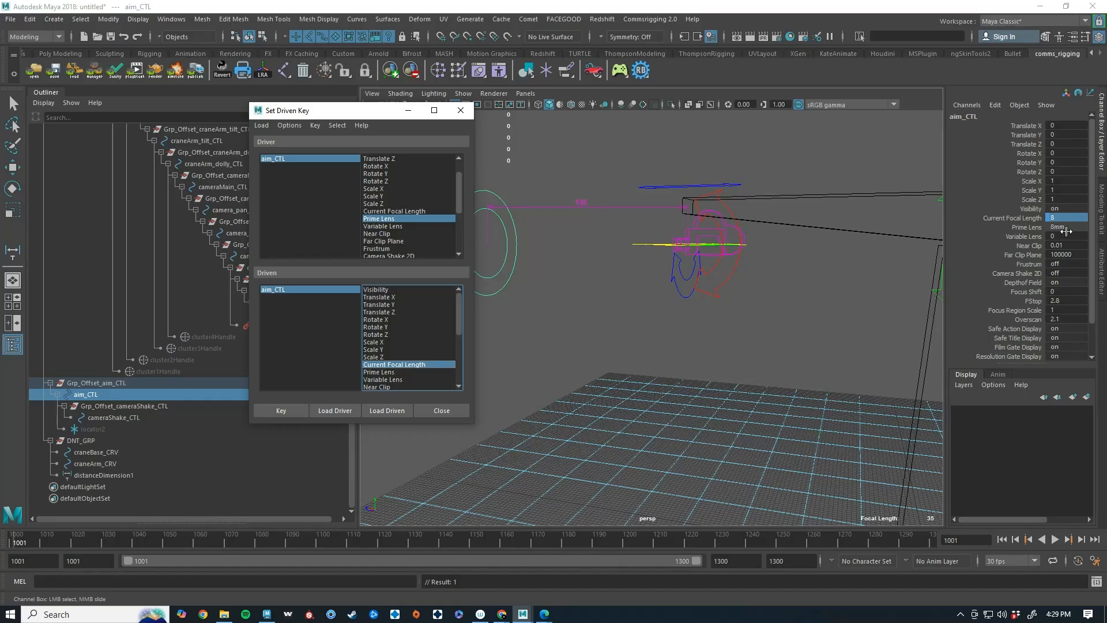
Switch Prime Lens to 12mm, set Current Focal Length to 12 and key the pair
left_click(1066, 231)
left_click(1067, 244)
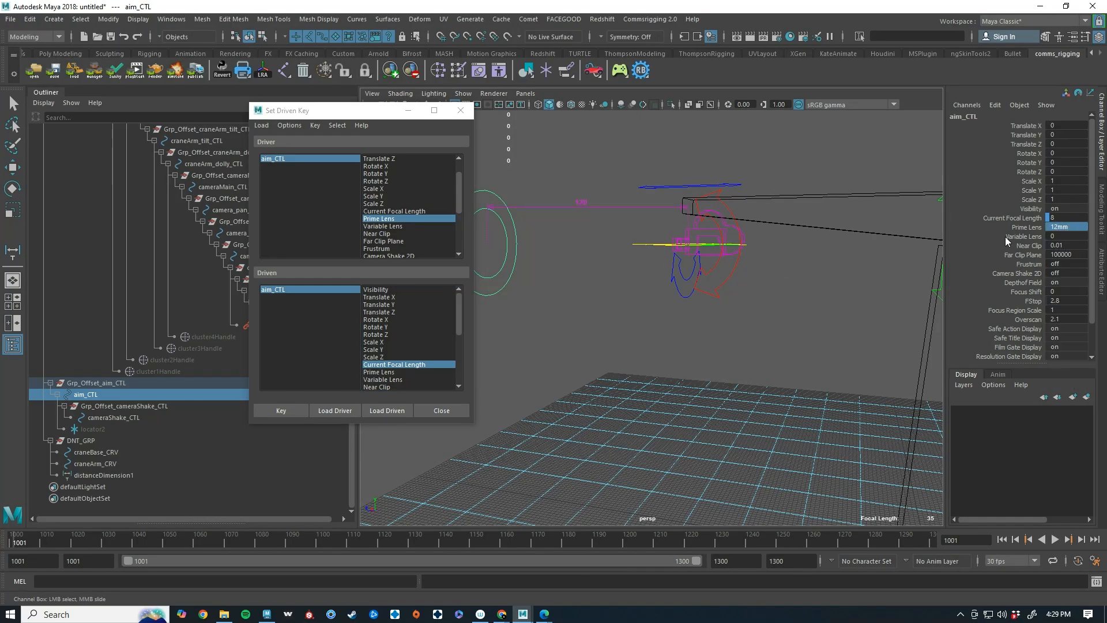
double_click(1054, 218)
type("12")
left_click(282, 409)
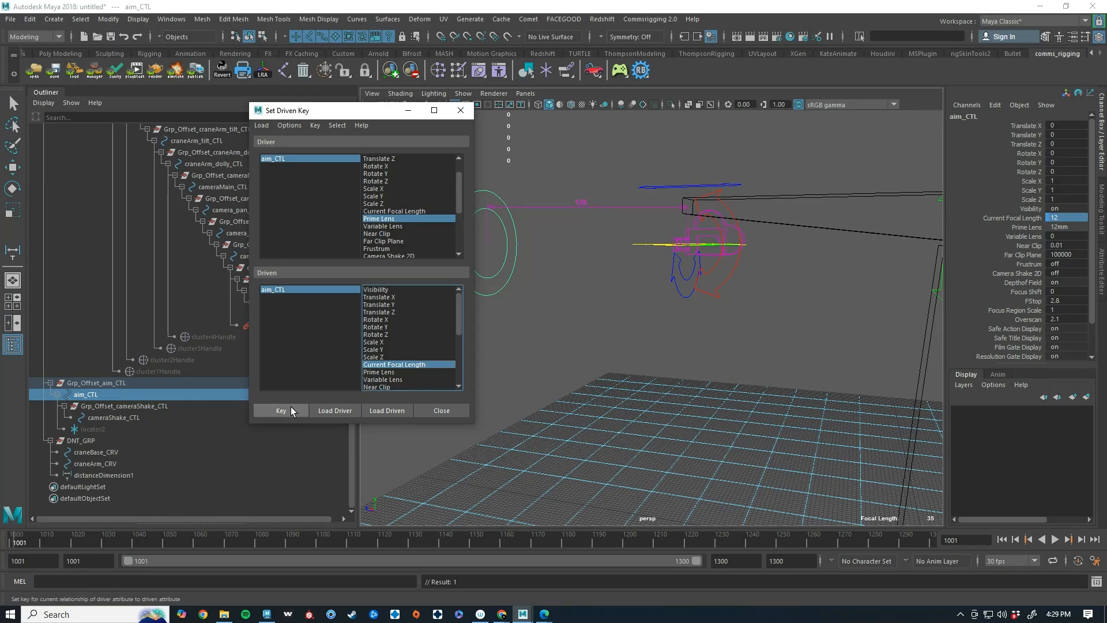
Switch Prime Lens to 18mm, set Current Focal Length to 18 and key the pair
left_click(1057, 228)
left_click(1067, 254)
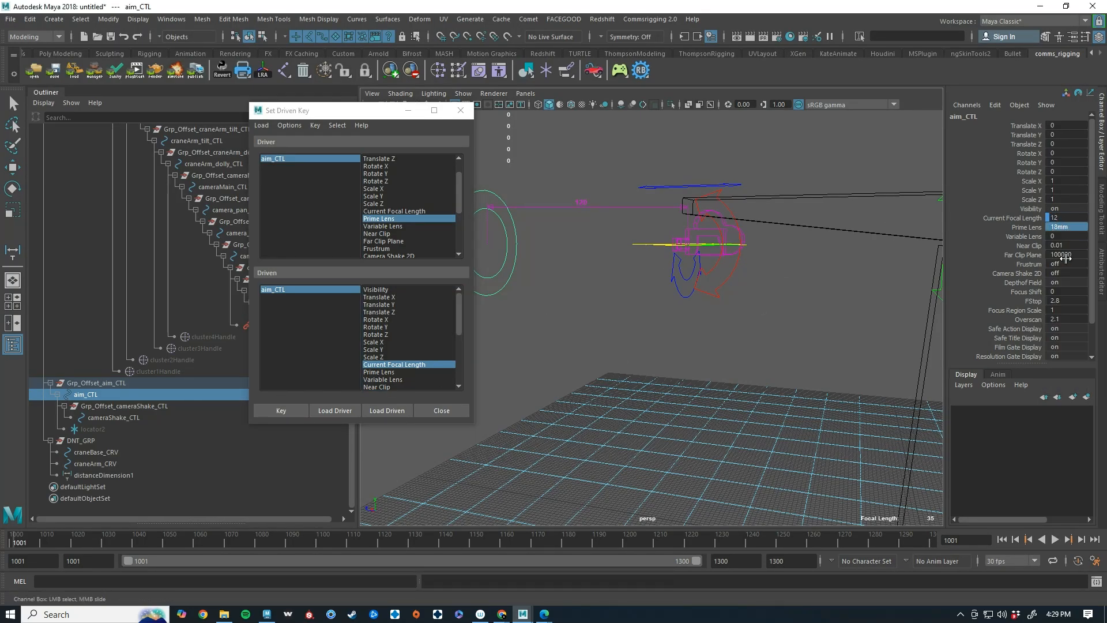
double_click(1072, 218)
type("18")
key("Return")
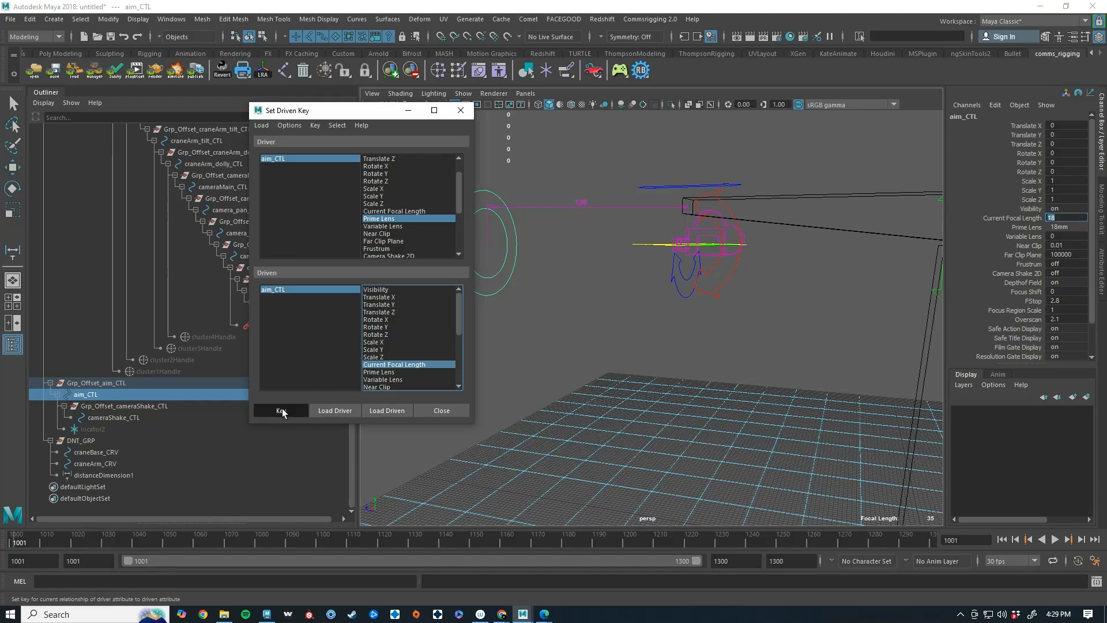
left_click(283, 410)
Switch Prime Lens to 22mm, set Current Focal Length to 22 and key the pair
left_click(1054, 227)
left_click(1064, 271)
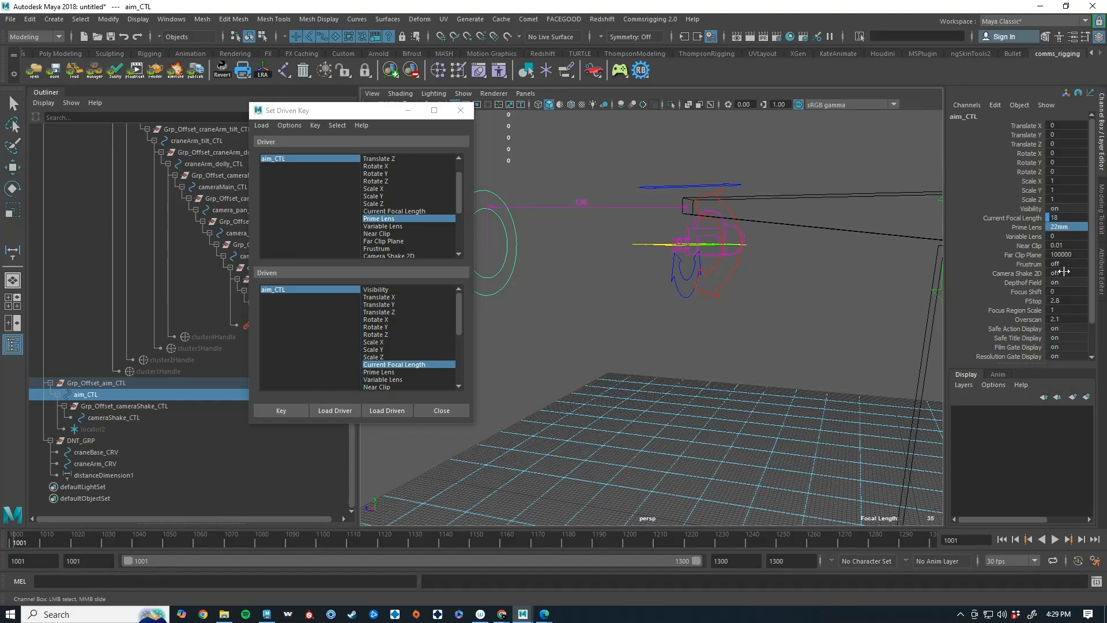
type("22")
key("Return")
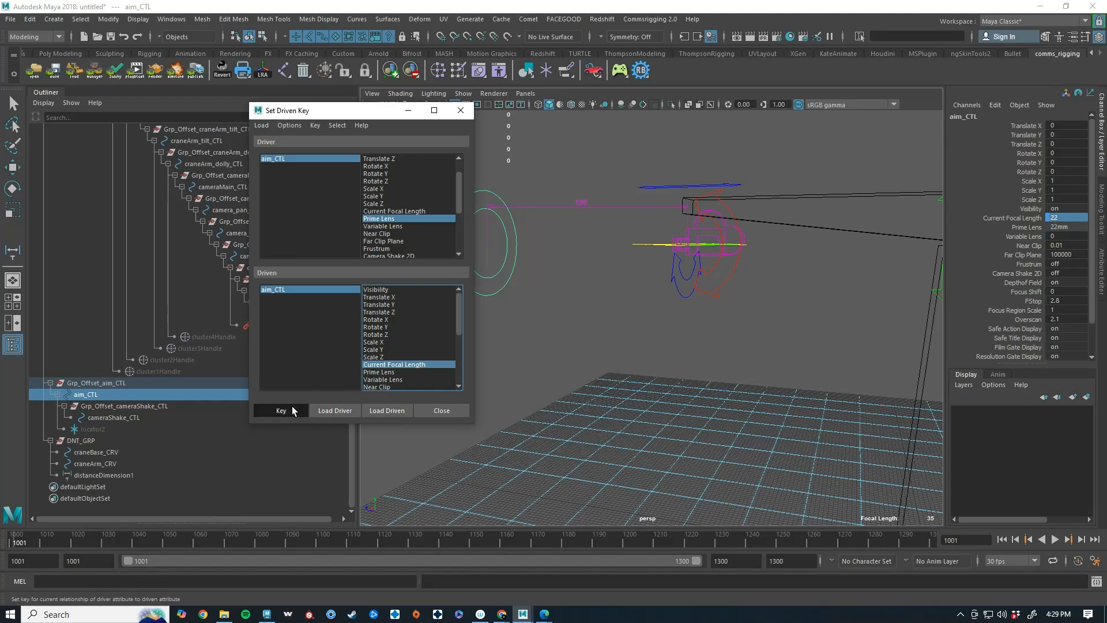
left_click(282, 411)
Switch Prime Lens to 28mm, set Current Focal Length to 28 and key the pair
left_click(1060, 227)
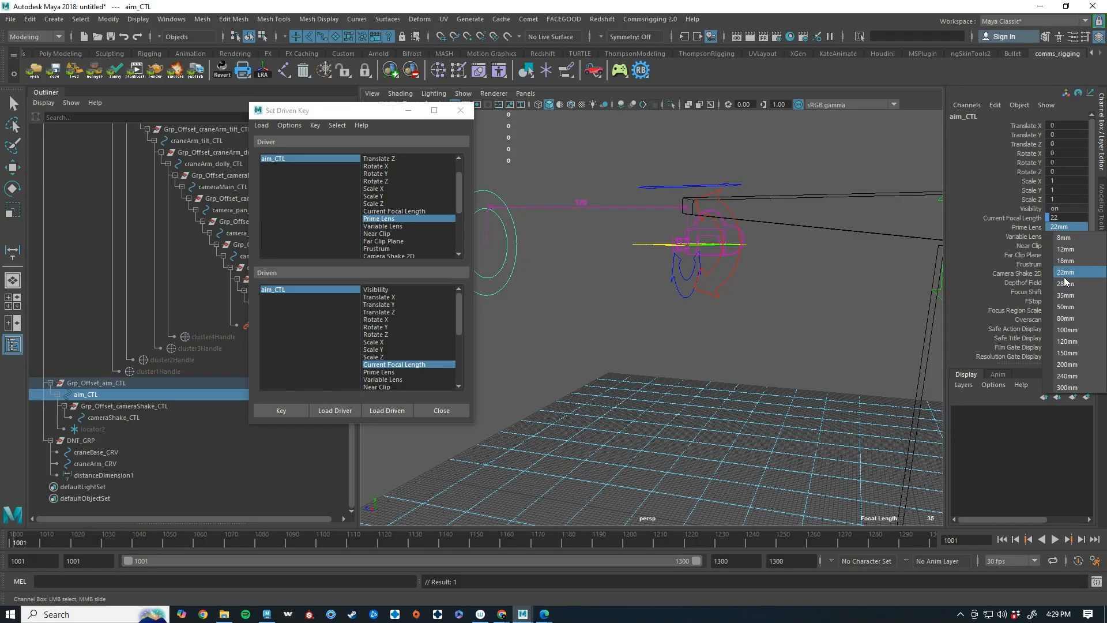
left_click(1070, 254)
left_click(1065, 218)
type("28")
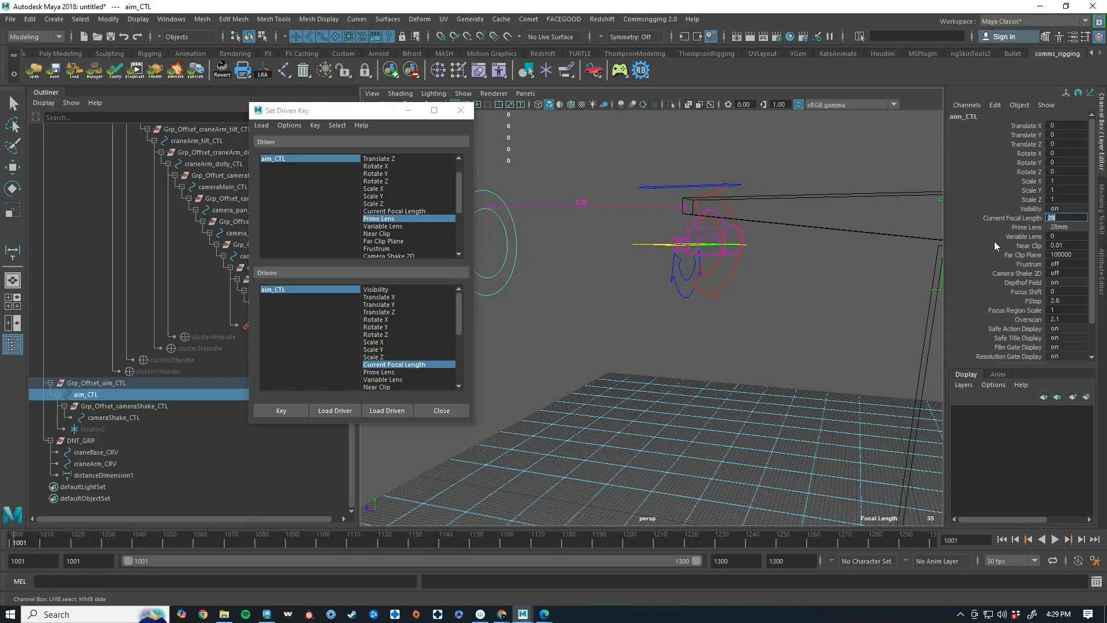
key("Return")
left_click(301, 405)
Switch Prime Lens to 240mm, set Current Focal Length to 240 and key the pair
left_click(1061, 231)
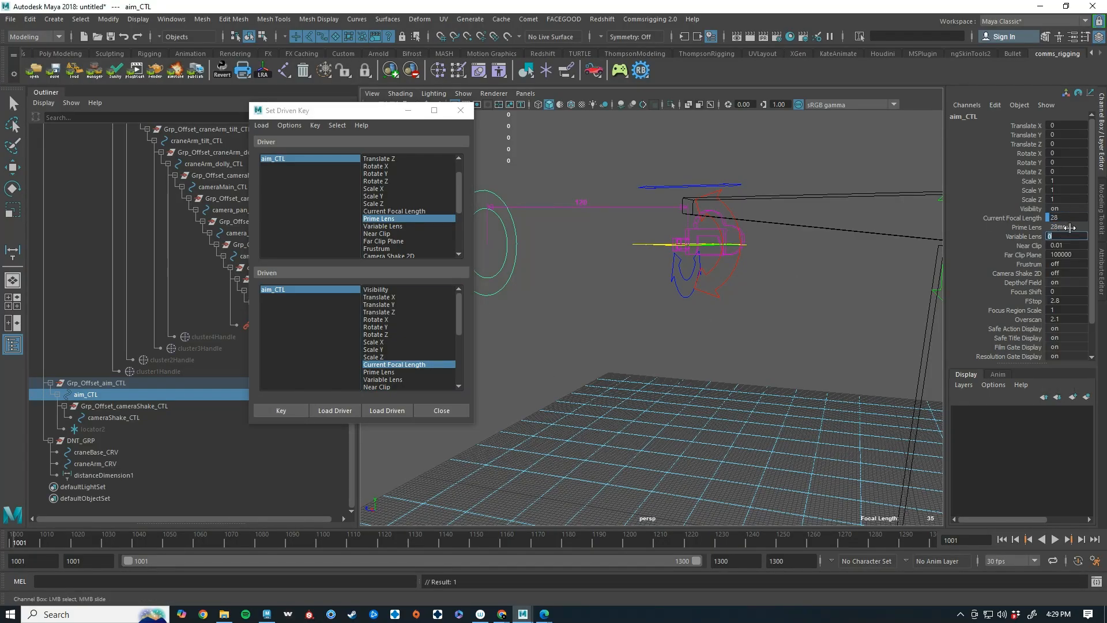
left_click(1069, 385)
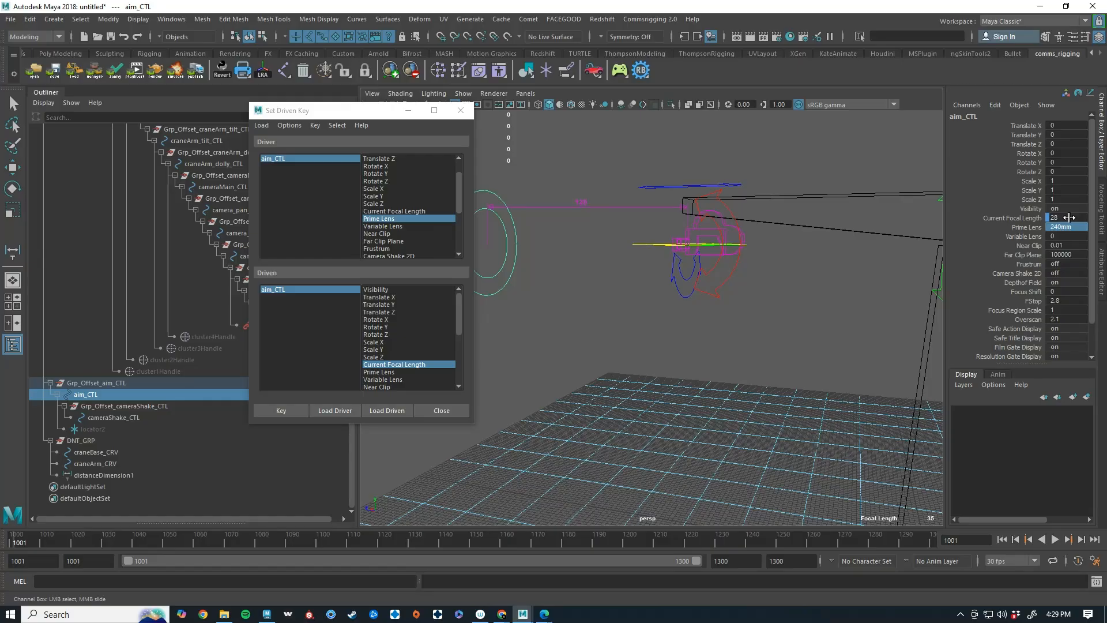
left_click(1069, 218)
type("3240")
key("Return")
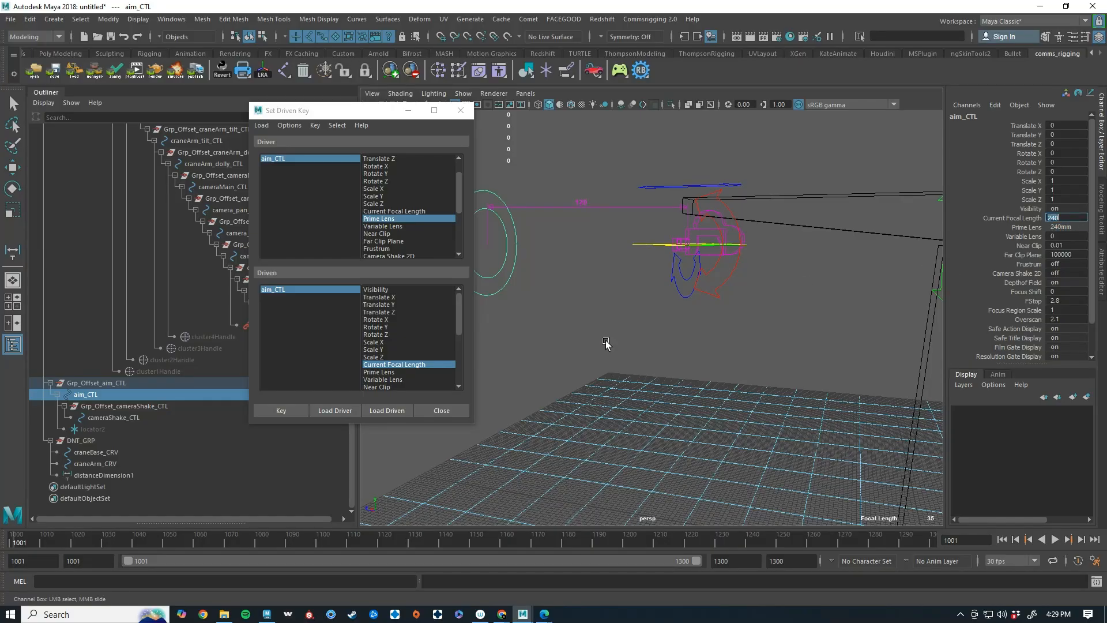
left_click(290, 411)
Switch Prime Lens to 300mm, set Current Focal Length to 300 and key the pair
left_click(1063, 226)
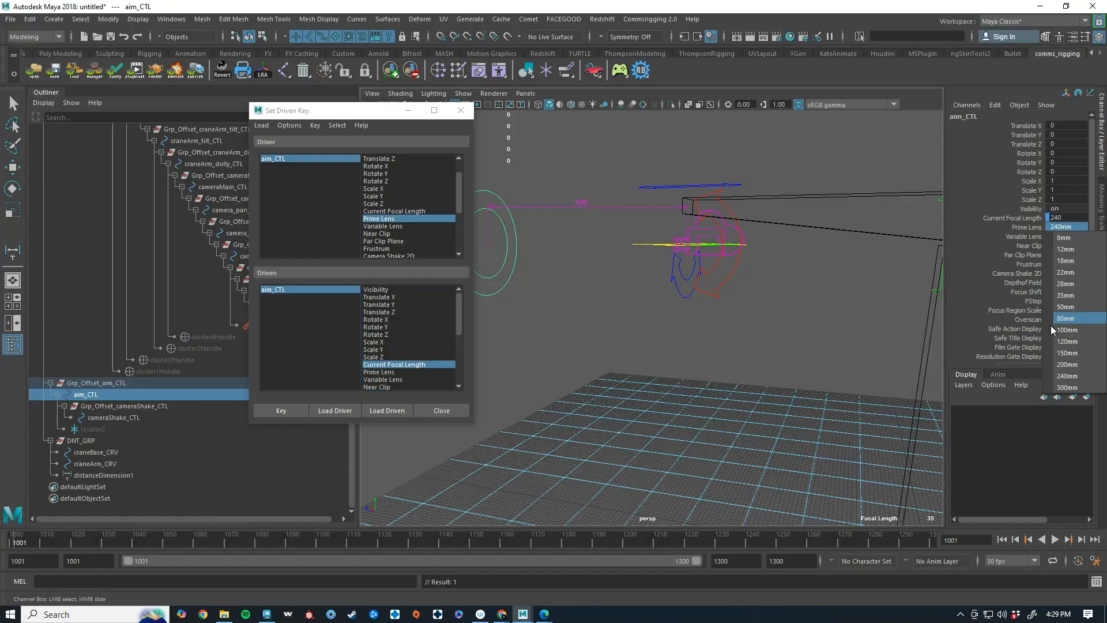
left_click(1070, 393)
left_click(1070, 219)
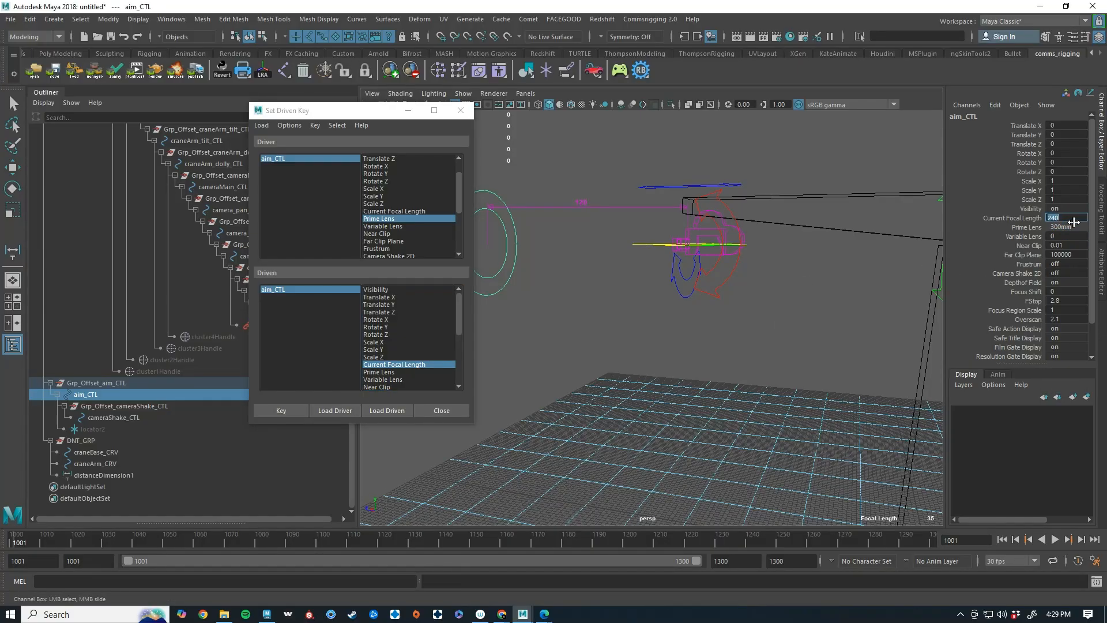
type("300")
key("Return")
left_click(282, 410)
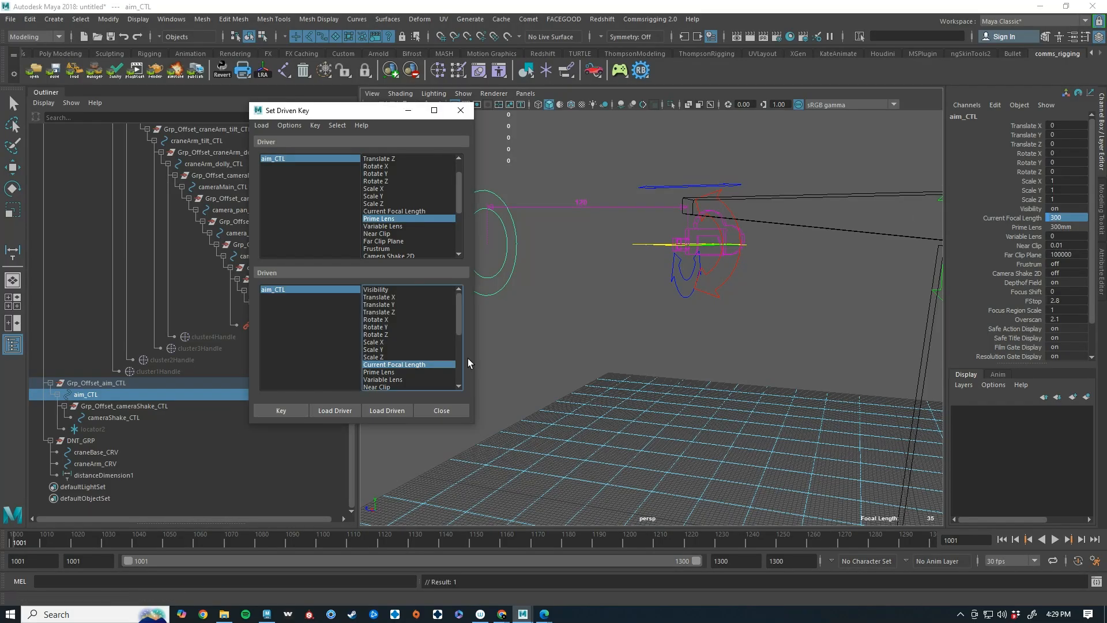
Switch Prime Lens to 200mm, set Current Focal Length to 200 and key the pair
left_click(1067, 227)
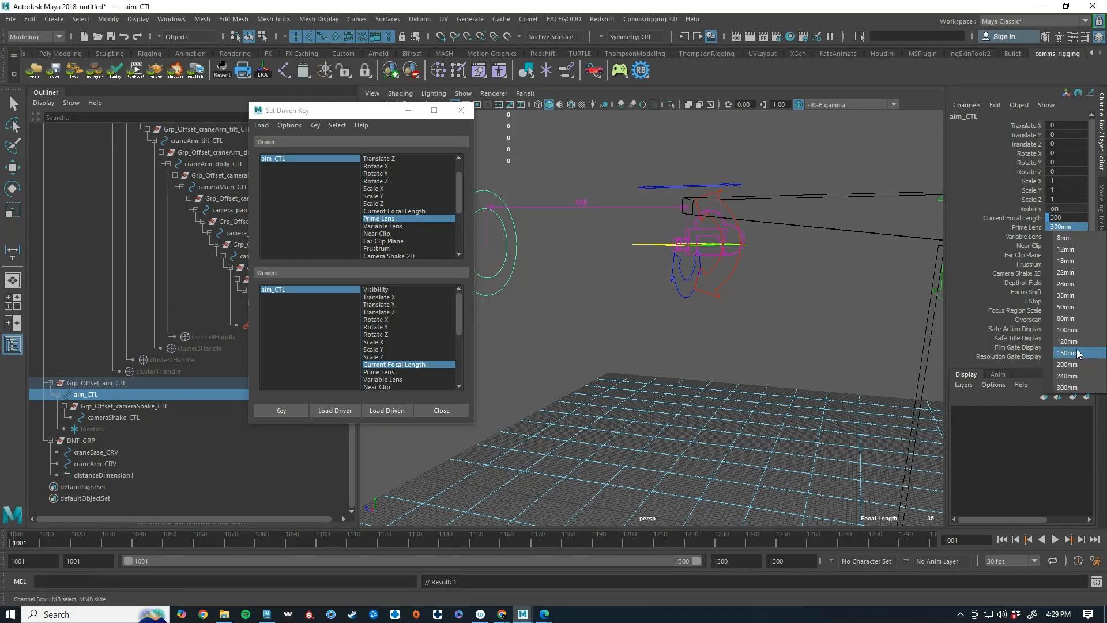
left_click(1066, 364)
left_click(1065, 218)
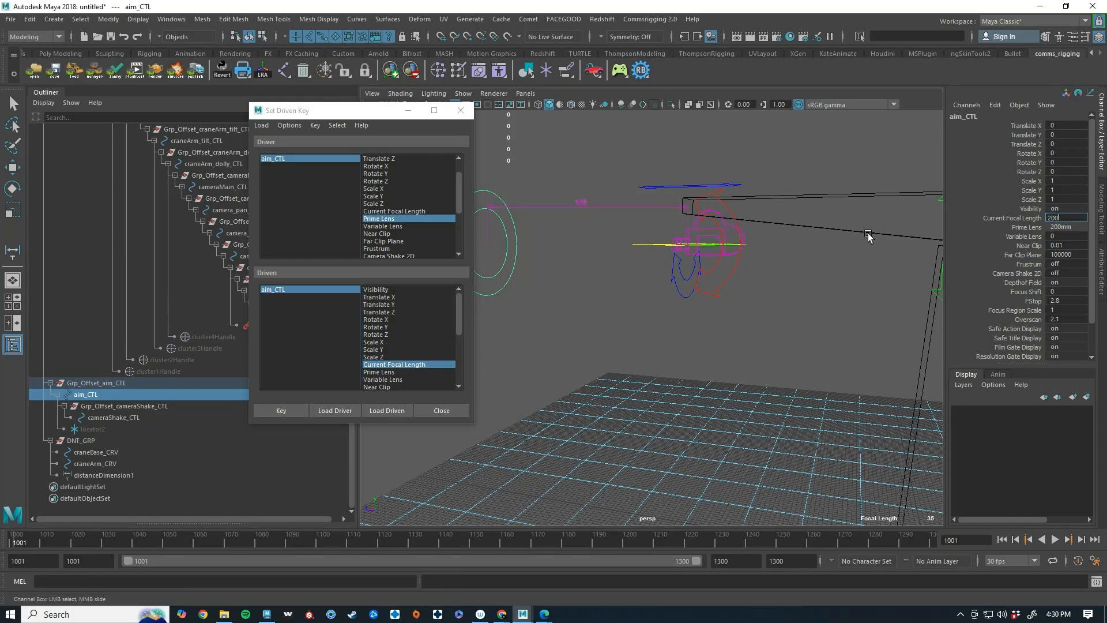
left_click(282, 410)
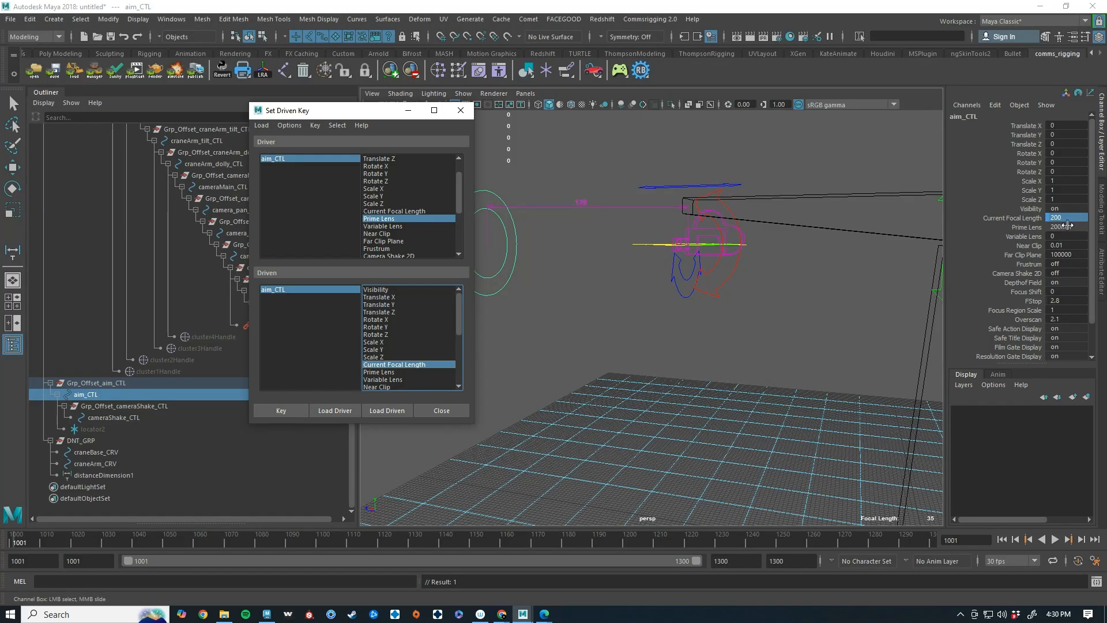
Switch Prime Lens to 150mm, set Current Focal Length to 150 and key the pair
left_click(1067, 226)
left_click(1061, 347)
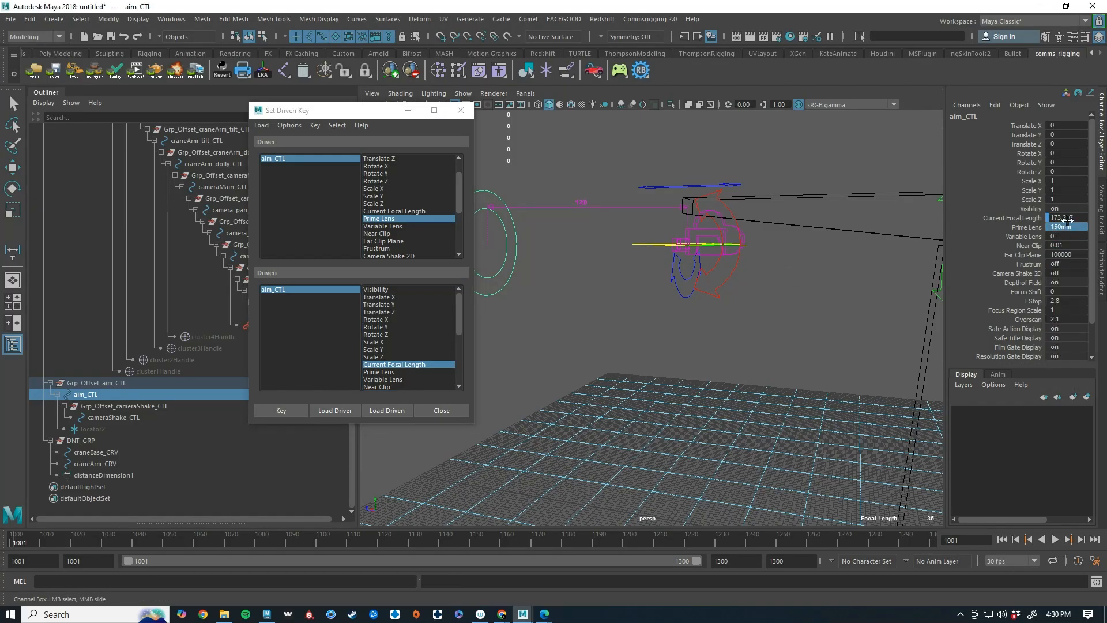
left_click(1068, 219)
type("18")
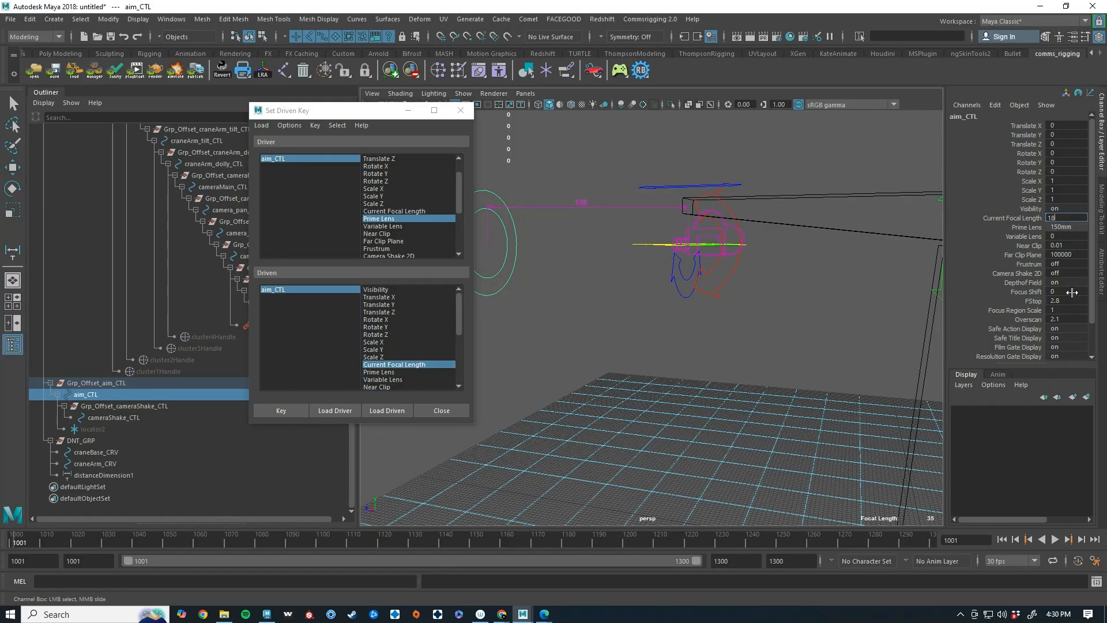
key("BackSpace")
type("50")
key("Return")
left_click(293, 408)
Switch Prime Lens to 120mm, set Current Focal Length to 120 and key the pair
left_click(1060, 235)
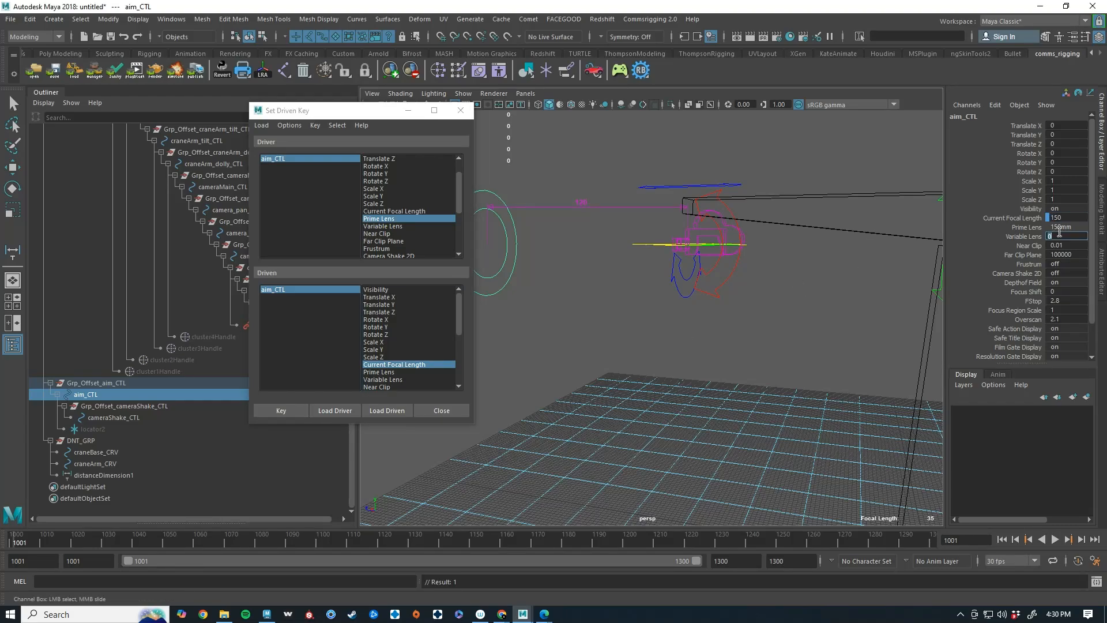
left_click(1060, 228)
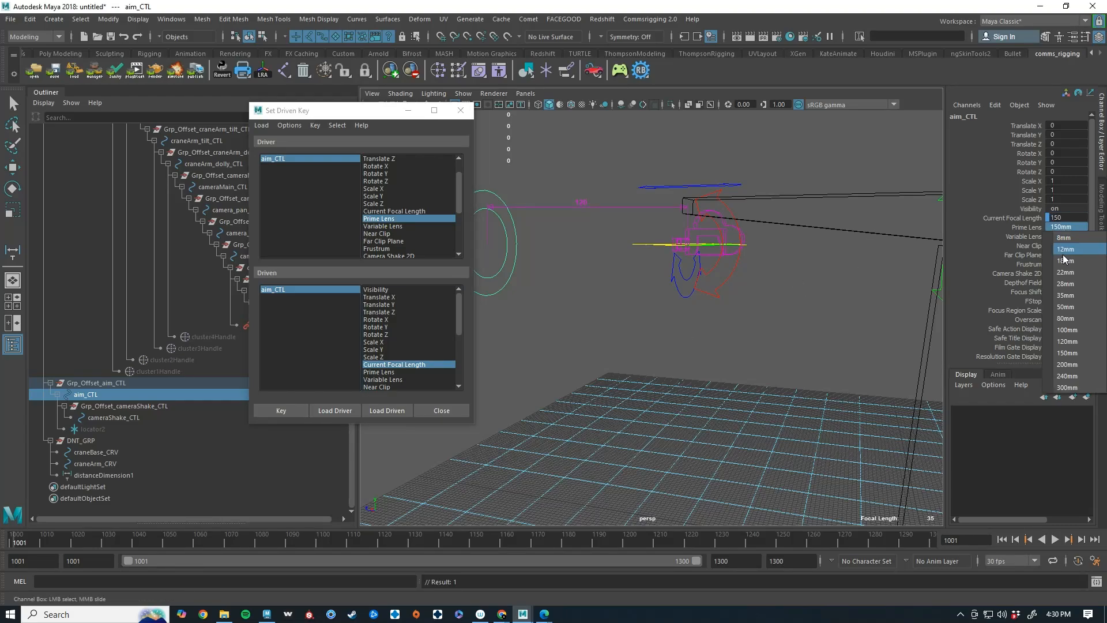
left_click(1073, 337)
left_click(1068, 219)
type("120")
key("Return")
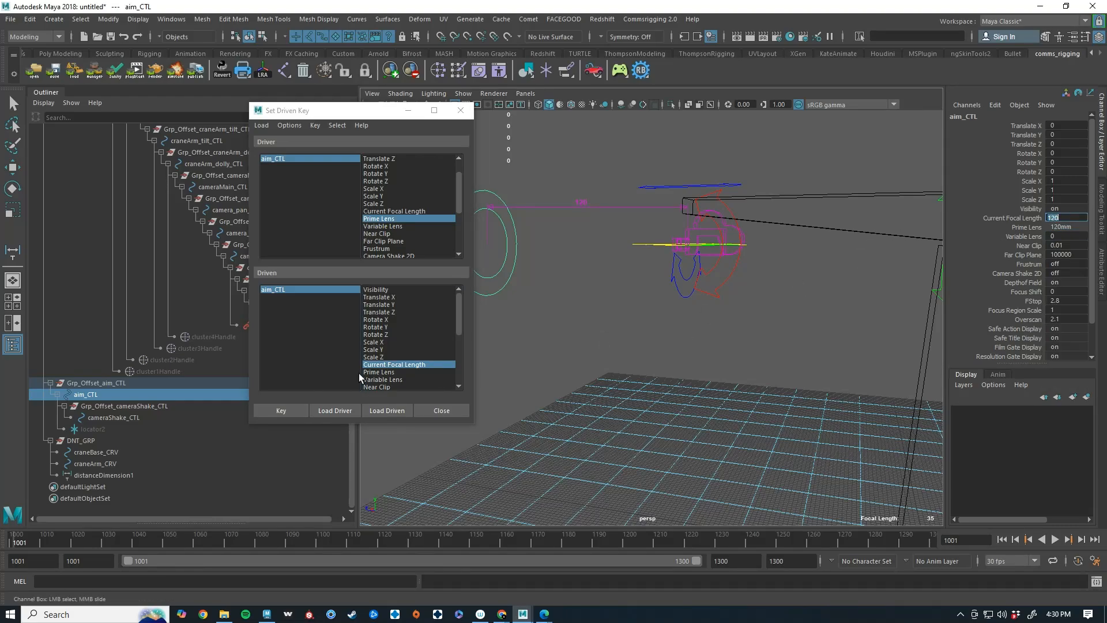
left_click(296, 405)
Switch Prime Lens to 100mm, set Current Focal Length to 100 and key the pair
left_click(1061, 227)
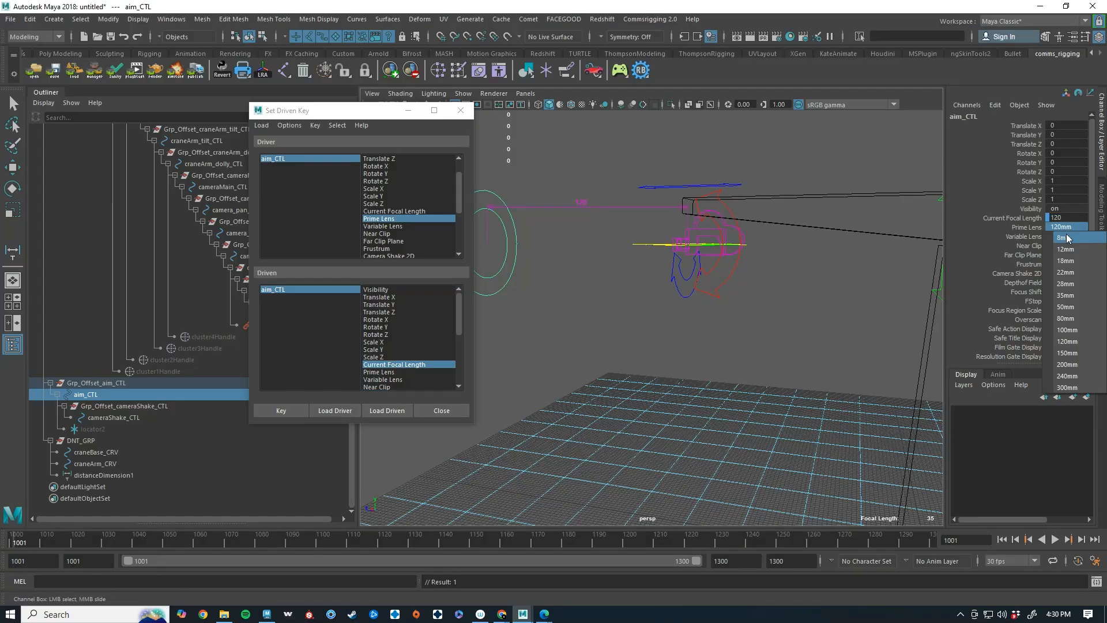
left_click(1064, 333)
left_click(1065, 218)
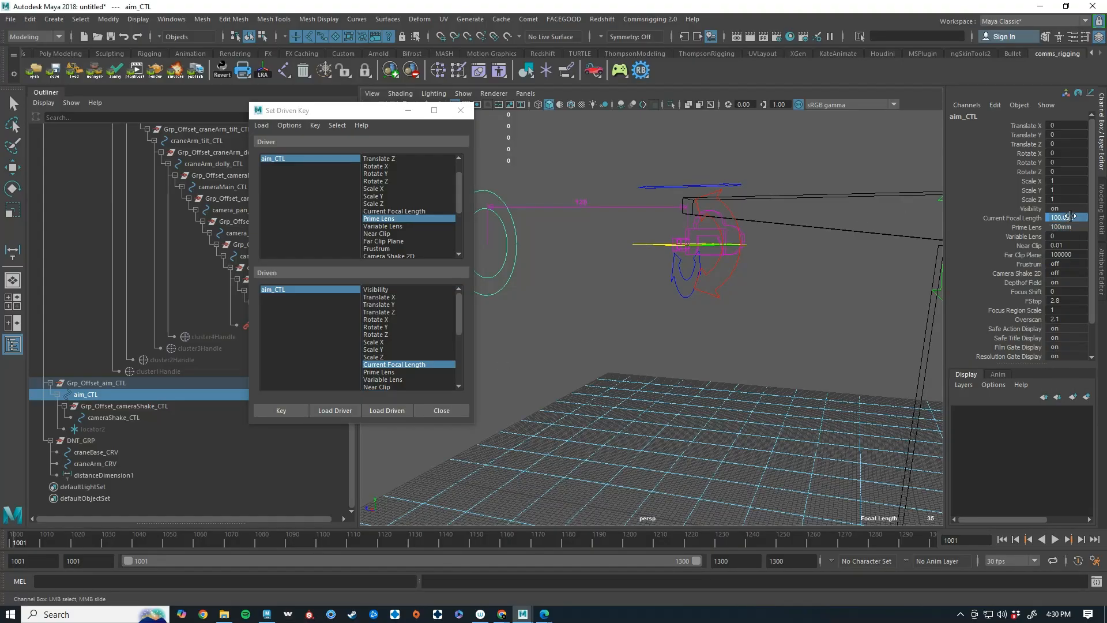
type("100")
key("Return")
left_click(281, 419)
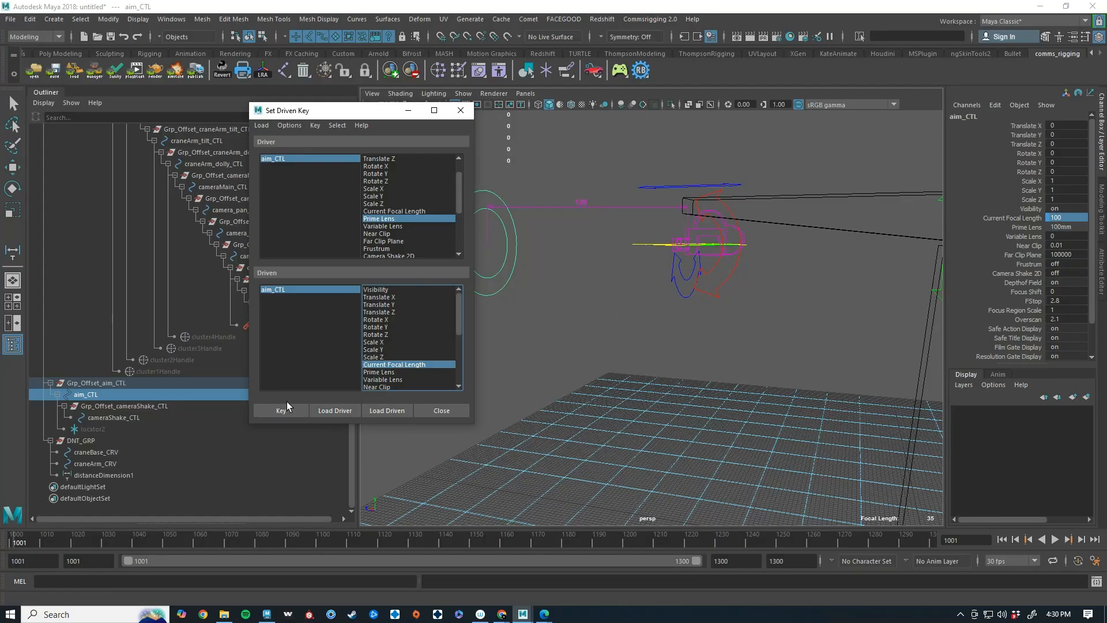
left_click(285, 411)
Switch Prime Lens to 80mm, set Current Focal Length to 80 and key the pair
left_click(1065, 227)
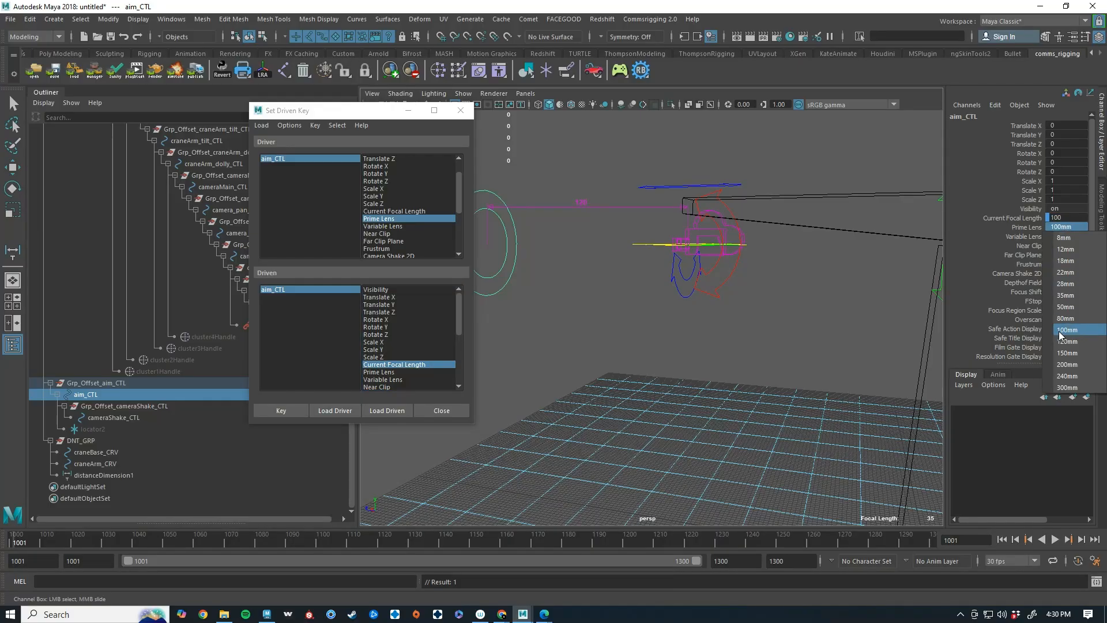
left_click(1063, 320)
left_click(1064, 218)
type("80")
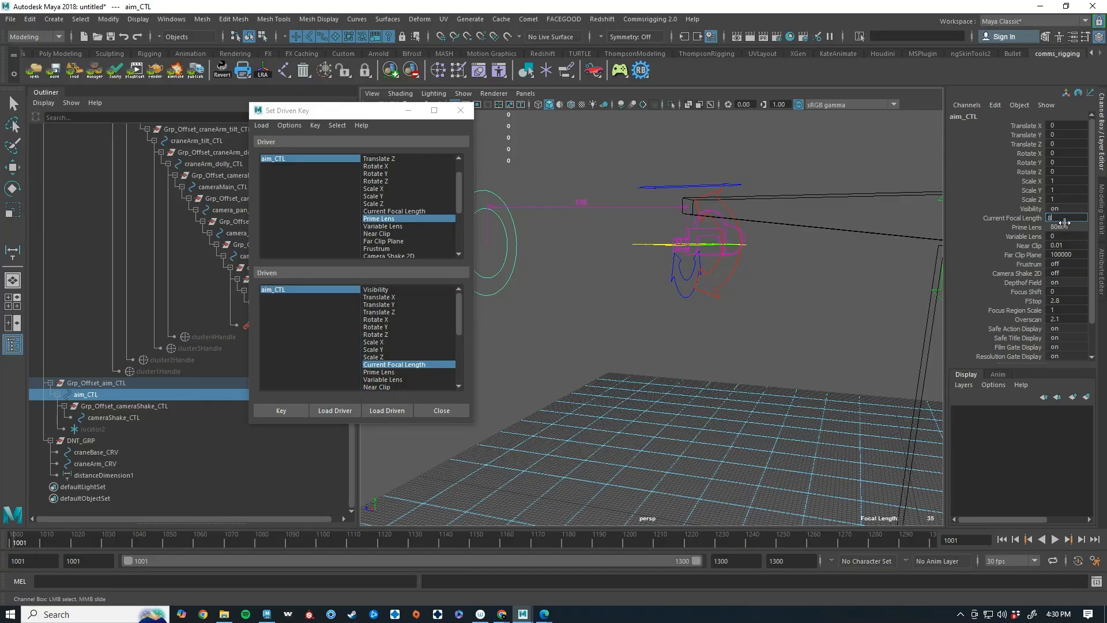
left_click(281, 411)
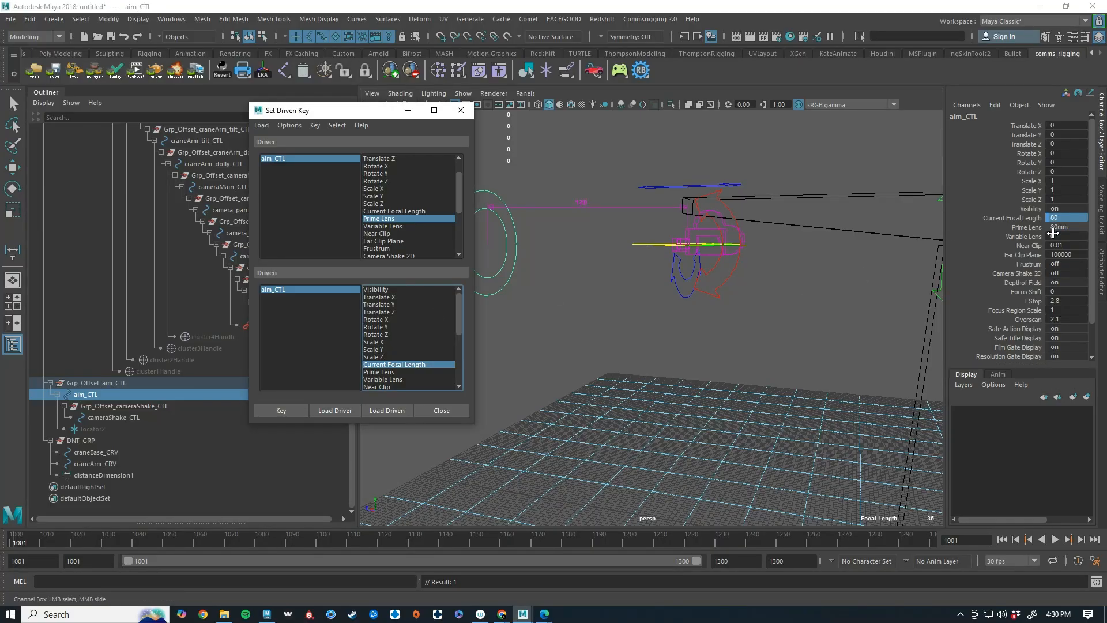
Switch Prime Lens to 50mm, set Current Focal Length to 50 and key the pair
left_click(1064, 227)
left_click(1065, 306)
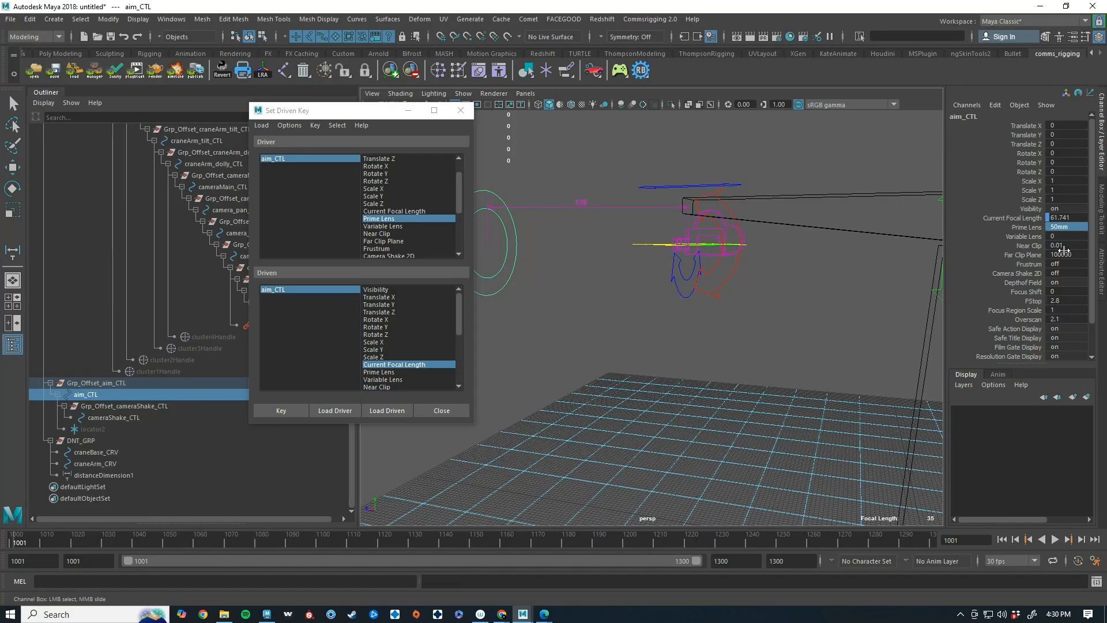
left_click(1065, 218)
type("50")
left_click(302, 411)
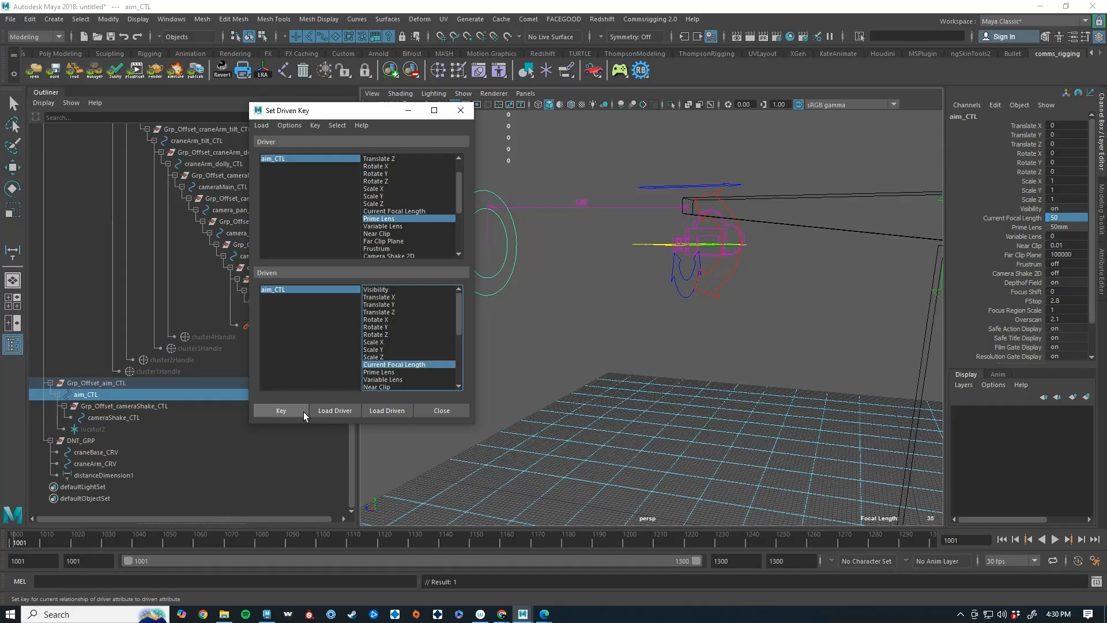
Switch Prime Lens to 35mm, set Current Focal Length to 35 and key the pair
left_click(1063, 228)
left_click(1062, 229)
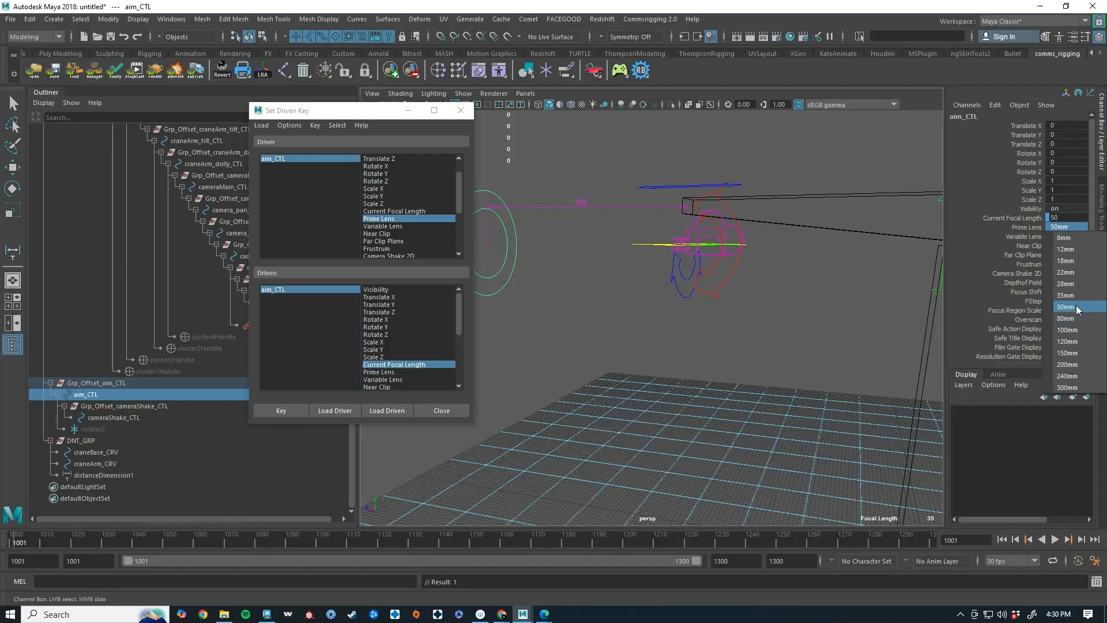
left_click(1072, 297)
left_click(1072, 217)
type("35")
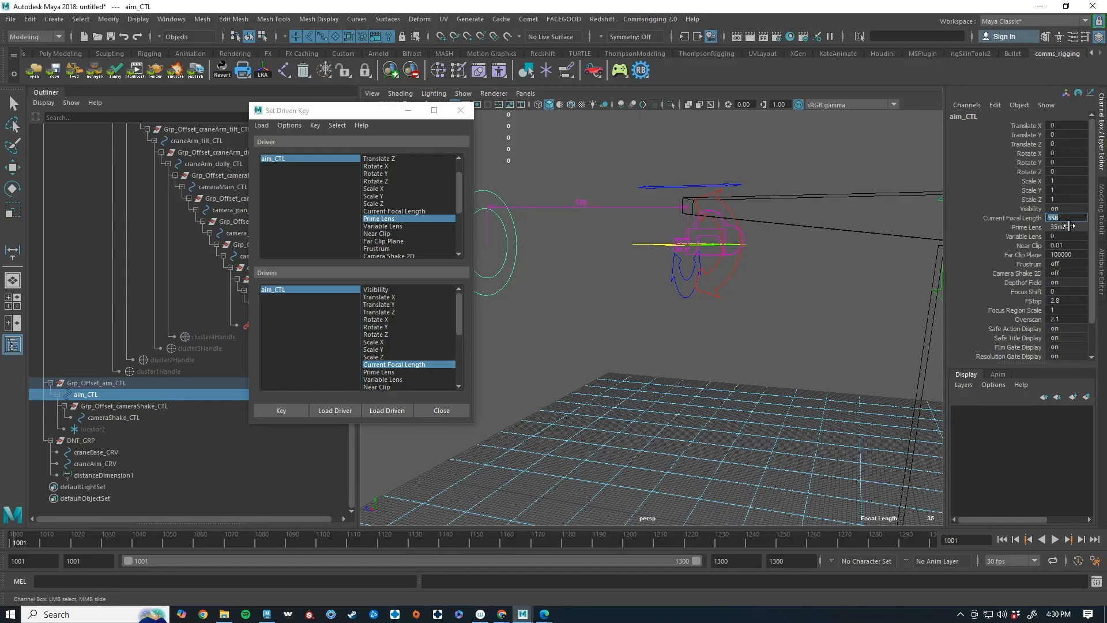
key("Return")
left_click(296, 408)
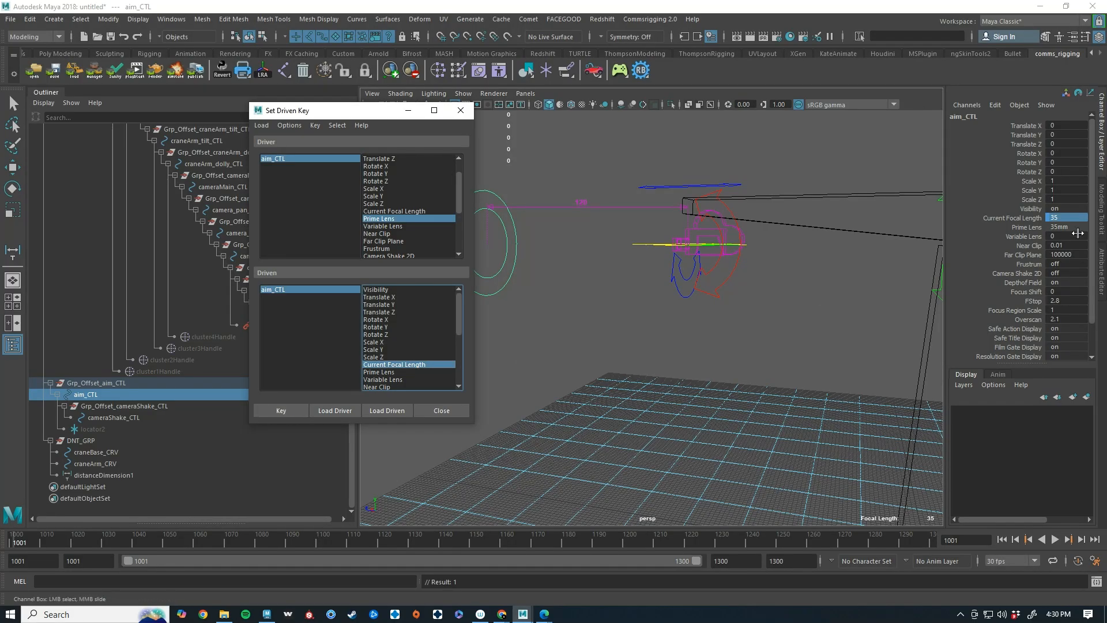
Switch Prime Lens to 28mm to test the driven focal length, and close the Set Driven Key window
left_click(1072, 228)
left_click(1066, 284)
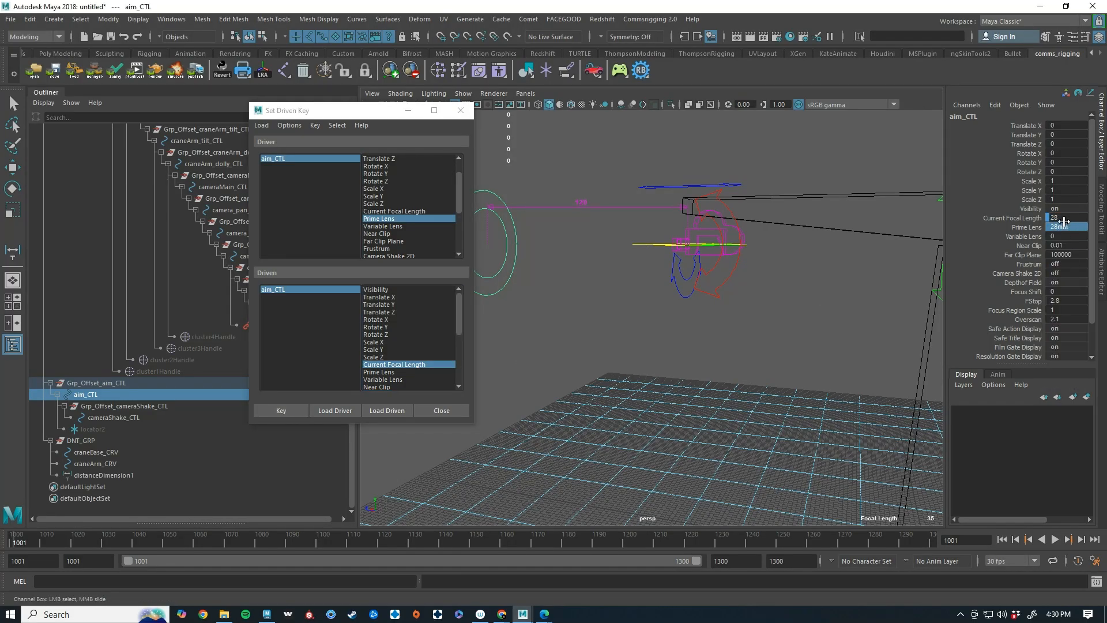
left_click(460, 110)
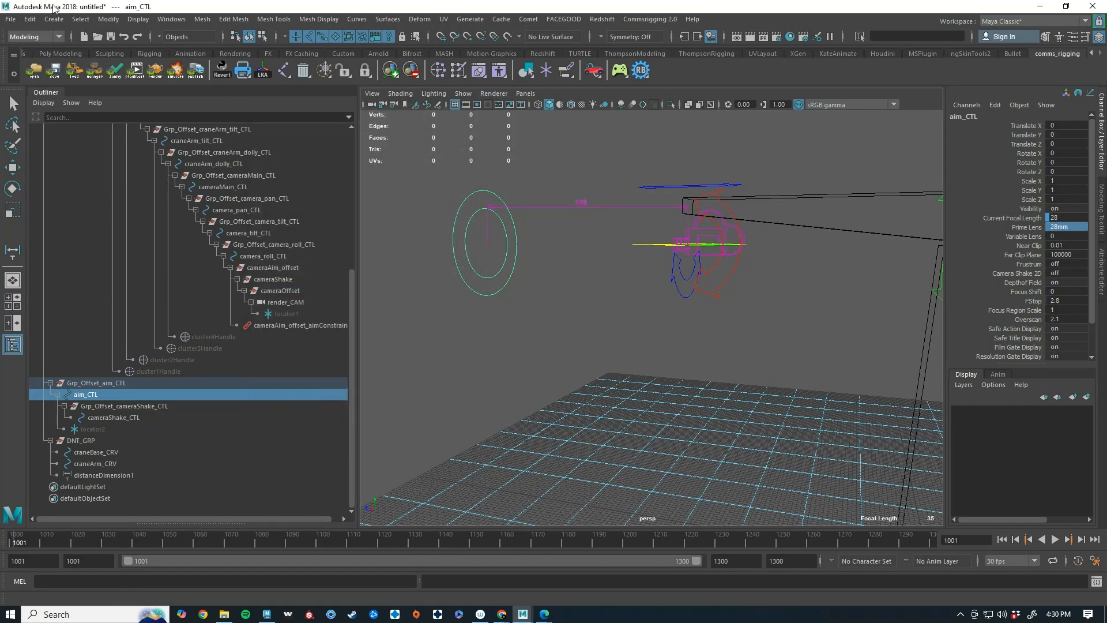
Open the Node Editor, expand the attributes of the aim_CTL node and graph its connections
left_click(171, 19)
left_click(226, 155)
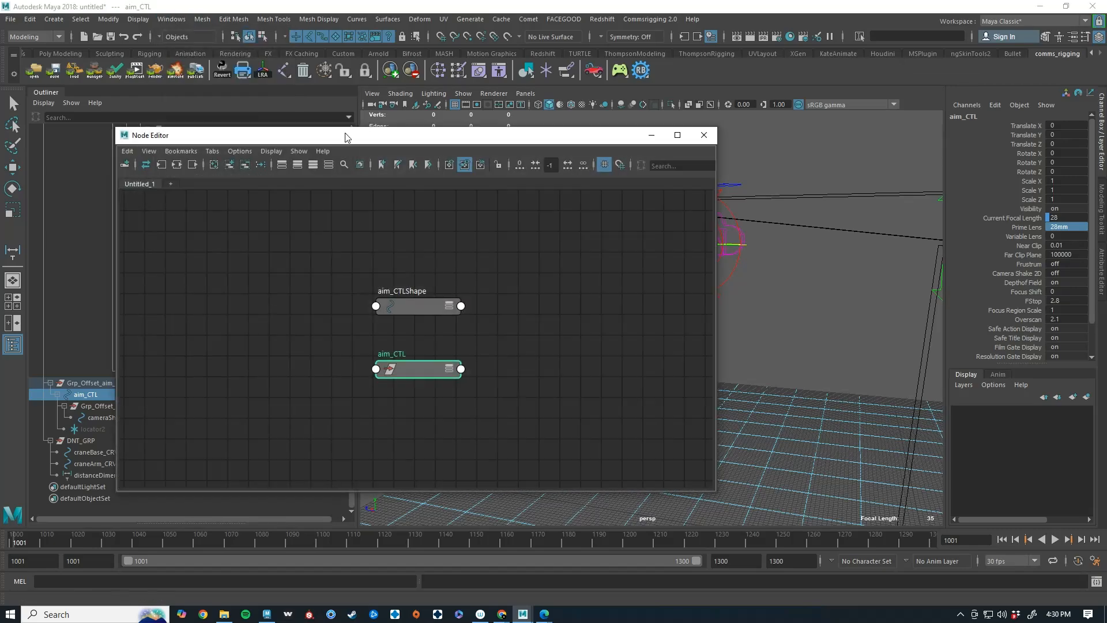
left_click(472, 359)
left_click(406, 368)
key("3")
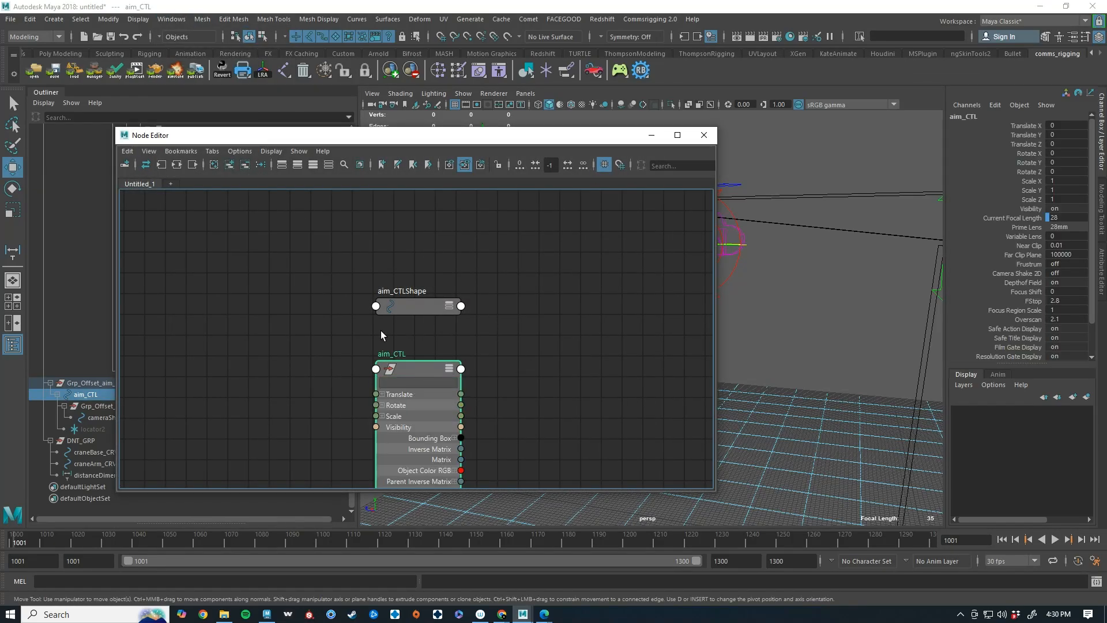
left_click(193, 164)
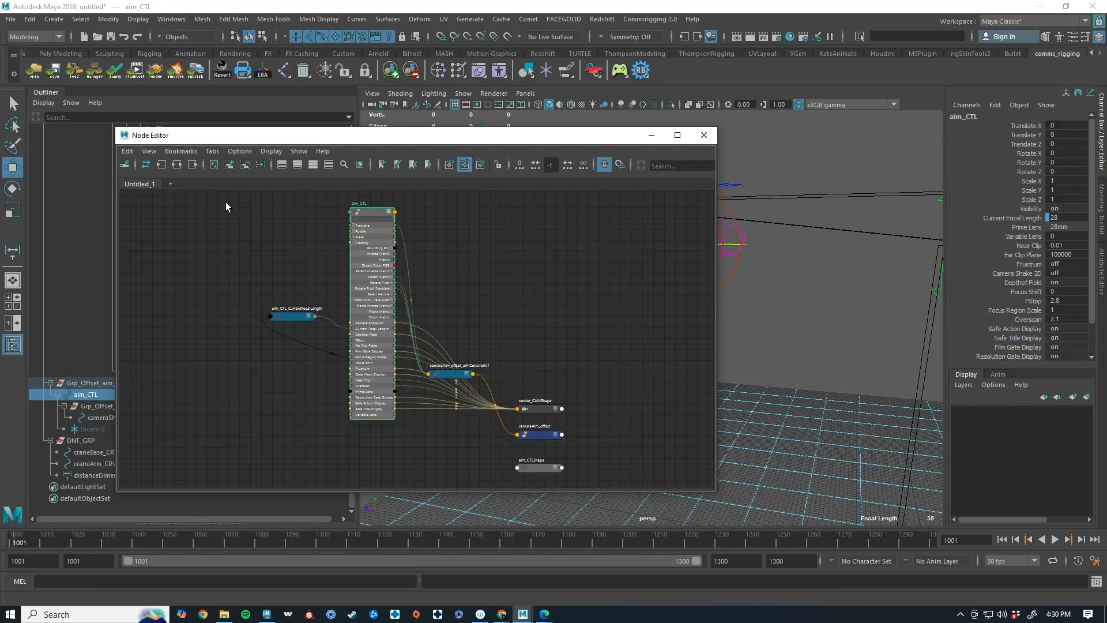
Move the aim_CTL_CurrentFocalLength node below aim_CTL in the node graph and expand its attributes
left_click(539, 331)
scroll(452, 338, "up", 5)
middle_click_drag(452, 337, 190, 250, "alt")
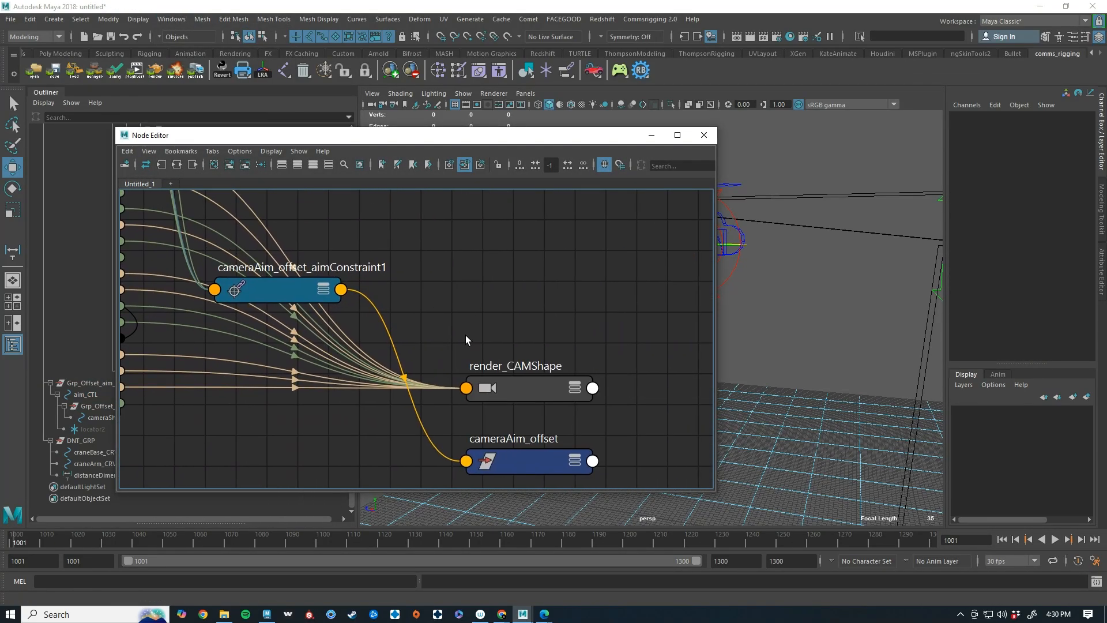
middle_click_drag(476, 279, 849, 434, "alt")
scroll(403, 322, "down", 3)
left_click_drag(275, 298, 506, 388)
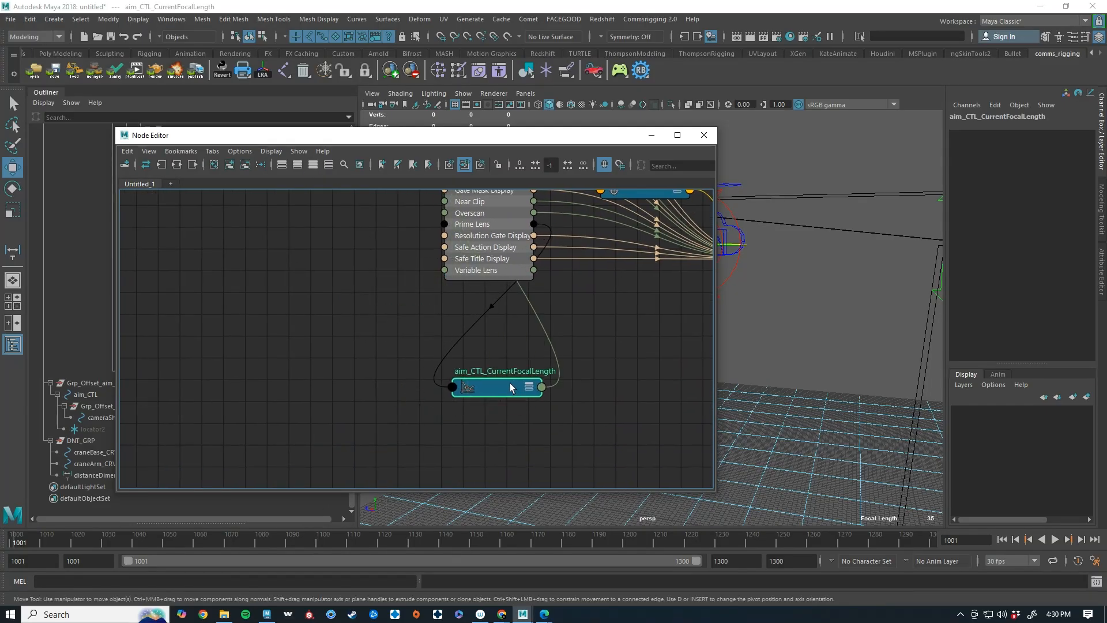
left_click(528, 388)
middle_click_drag(573, 318, 500, 297, "alt")
left_click(472, 252)
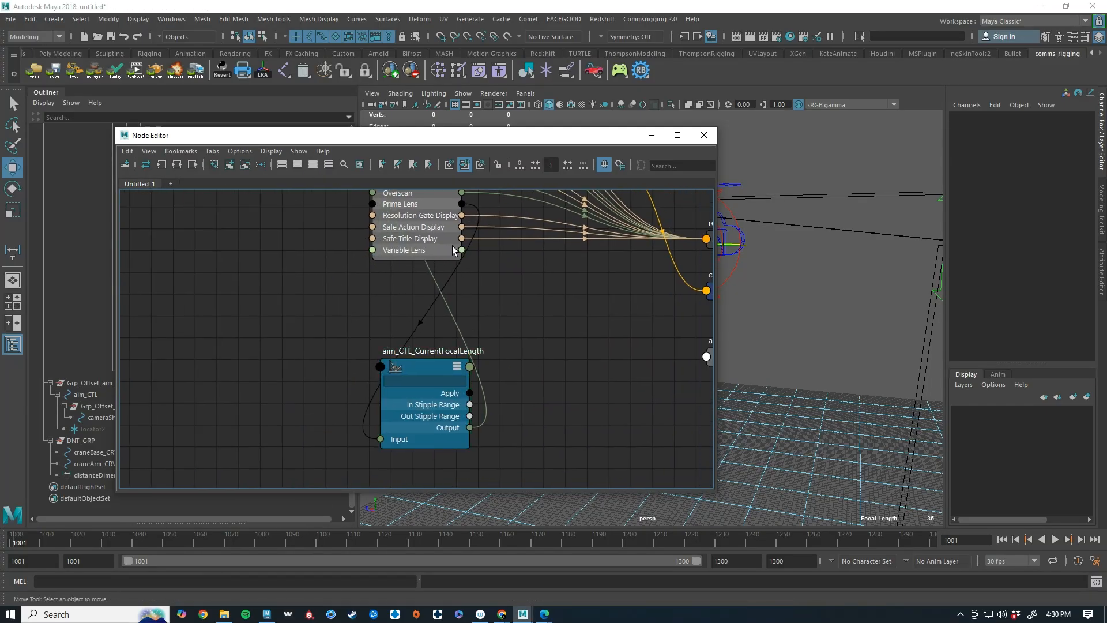
Create an addDoubleLinear node in the node graph and connect aim_CTL's Variable Lens to its Input 1
key("Tab")
type("add")
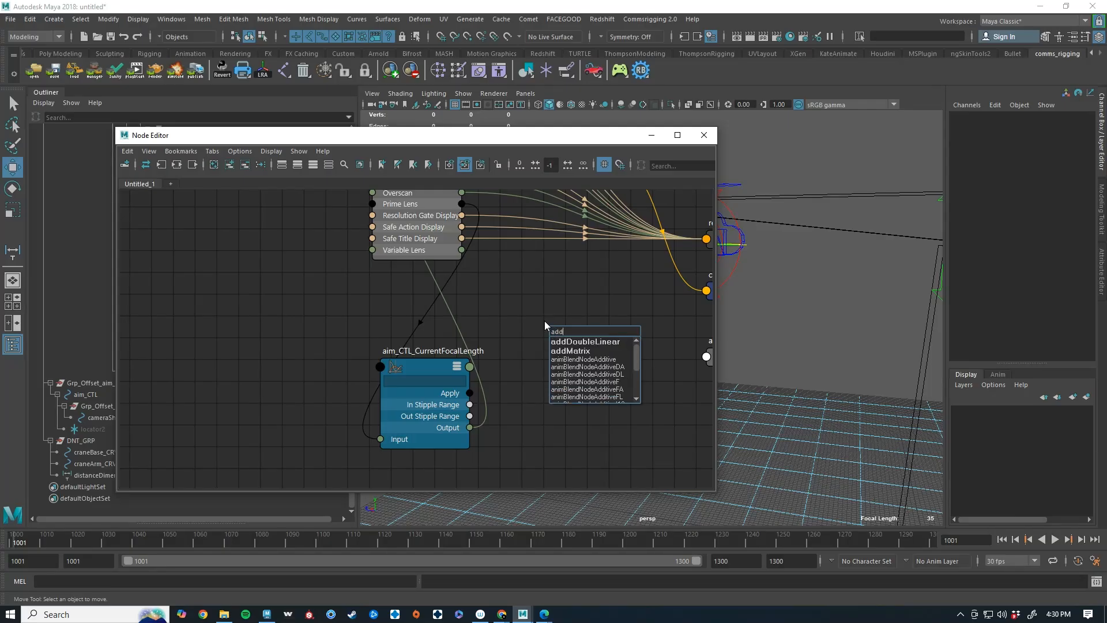
key("Return")
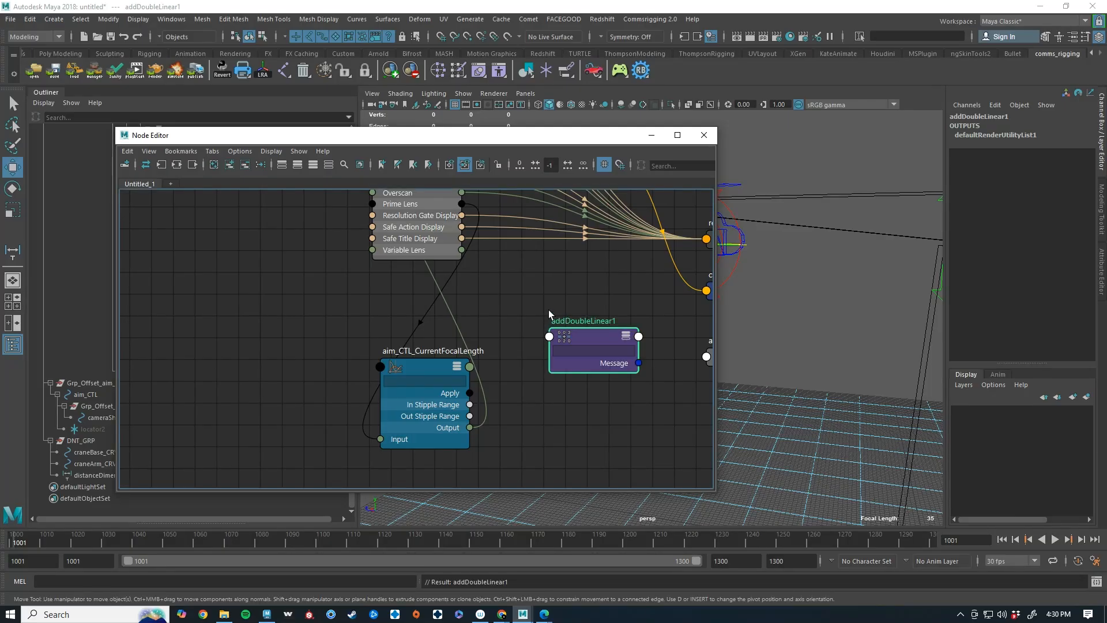
left_click_drag(462, 239, 553, 337)
left_click(578, 340)
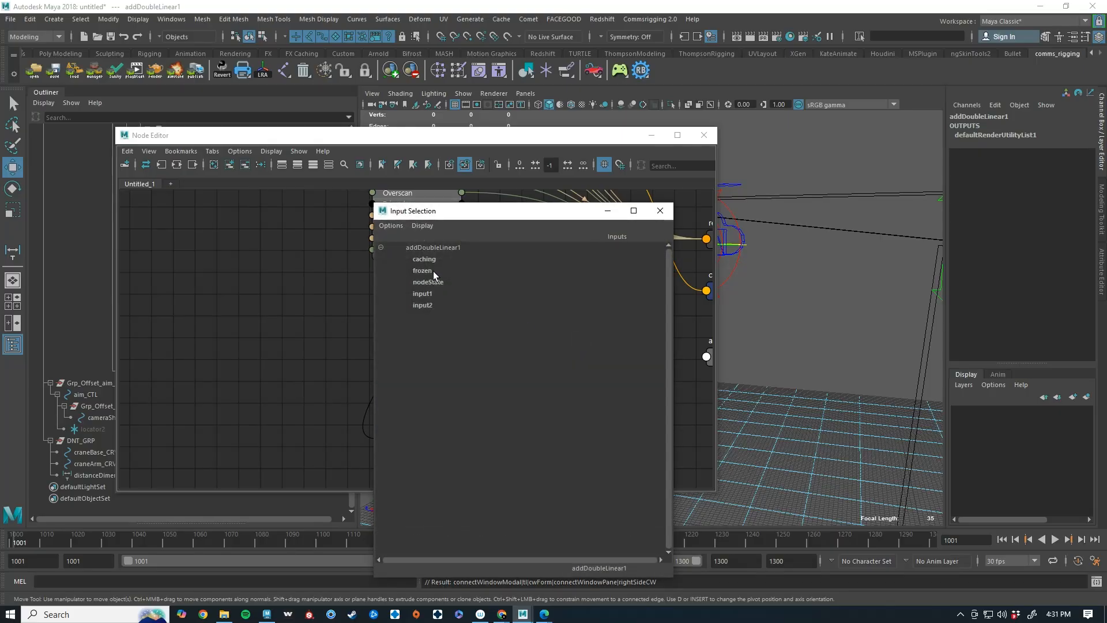
left_click(428, 293)
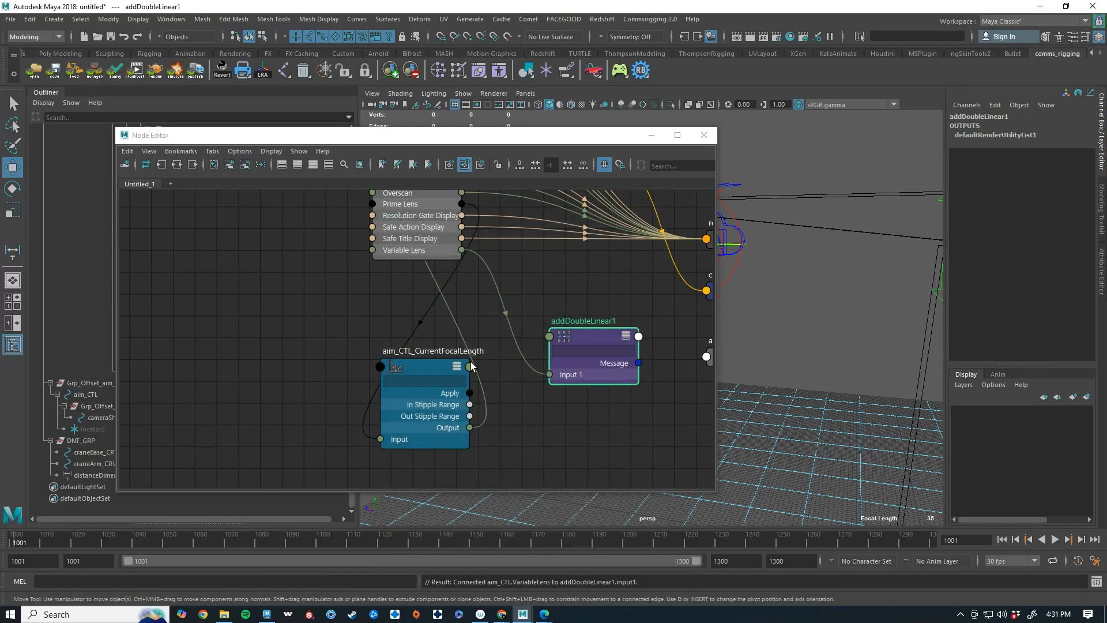
Connect the Output of aim_CTL_CurrentFocalLength to Input 2 of the addDoubleLinear node
left_click(471, 366)
left_click(500, 376)
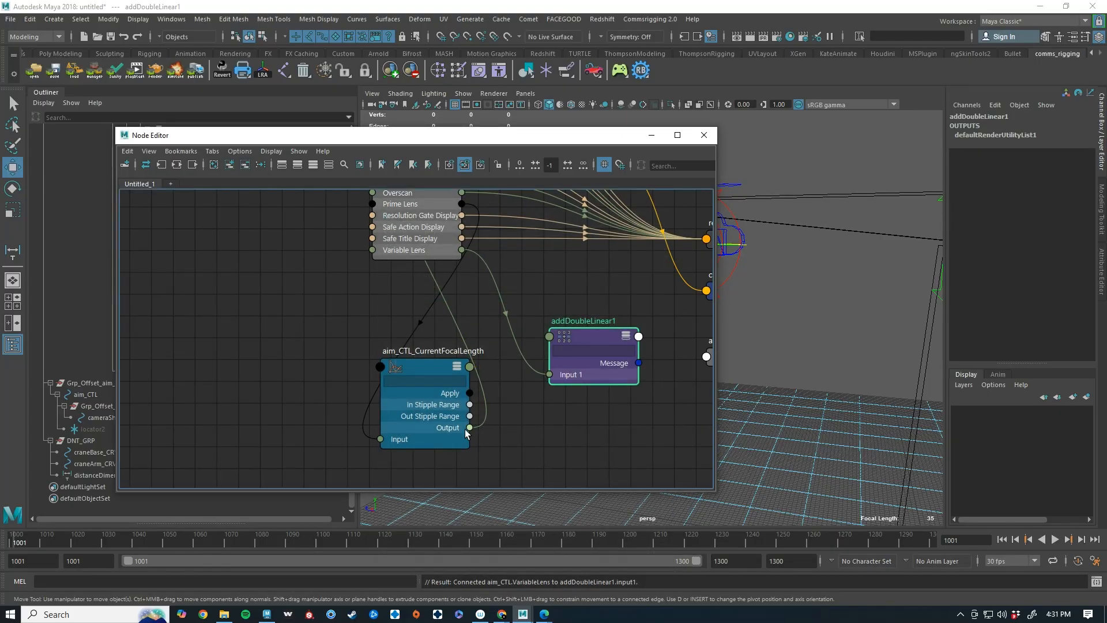
left_click(552, 336)
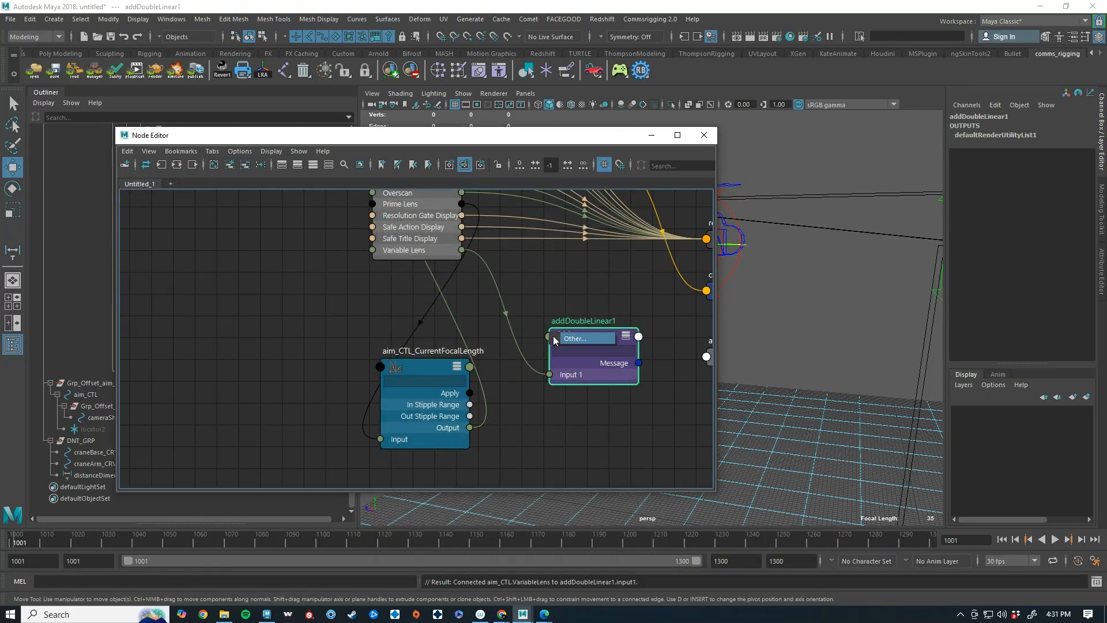
left_click(584, 339)
left_click(443, 309)
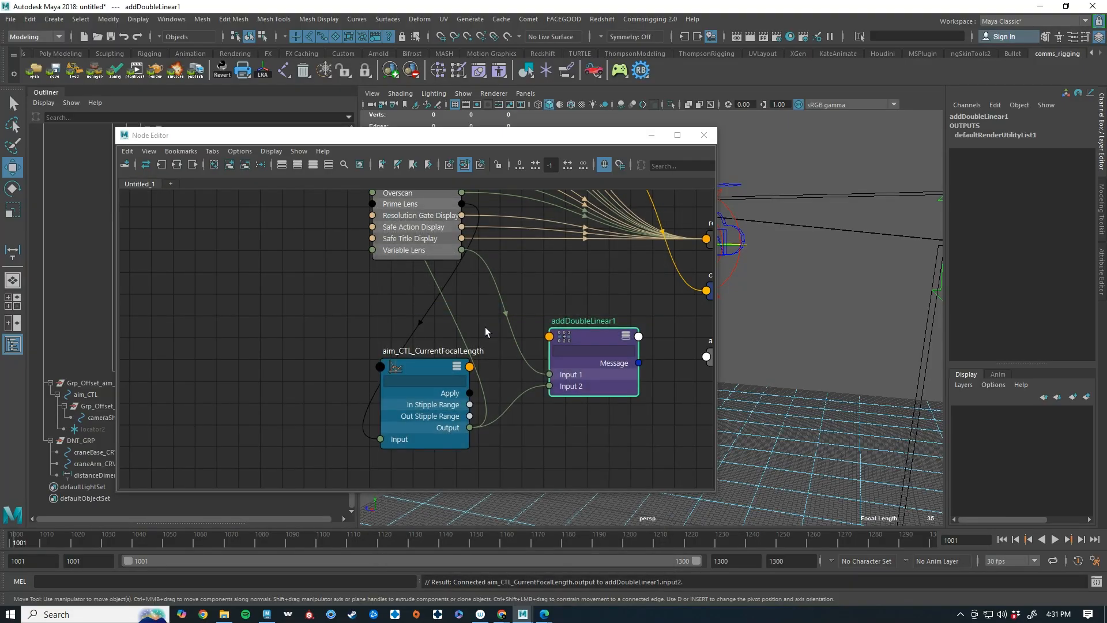
Connect the addDoubleLinear node's output to Current Focal Length on aim_CTL, replacing the direct driven connection
left_click(638, 335)
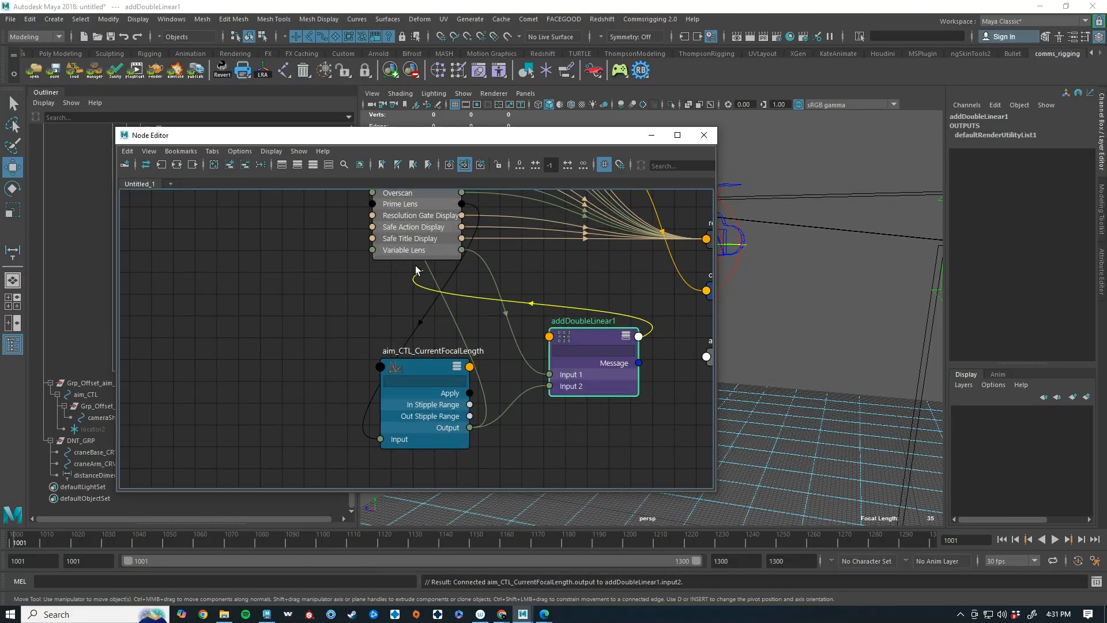
left_click_drag(339, 256, 358, 340)
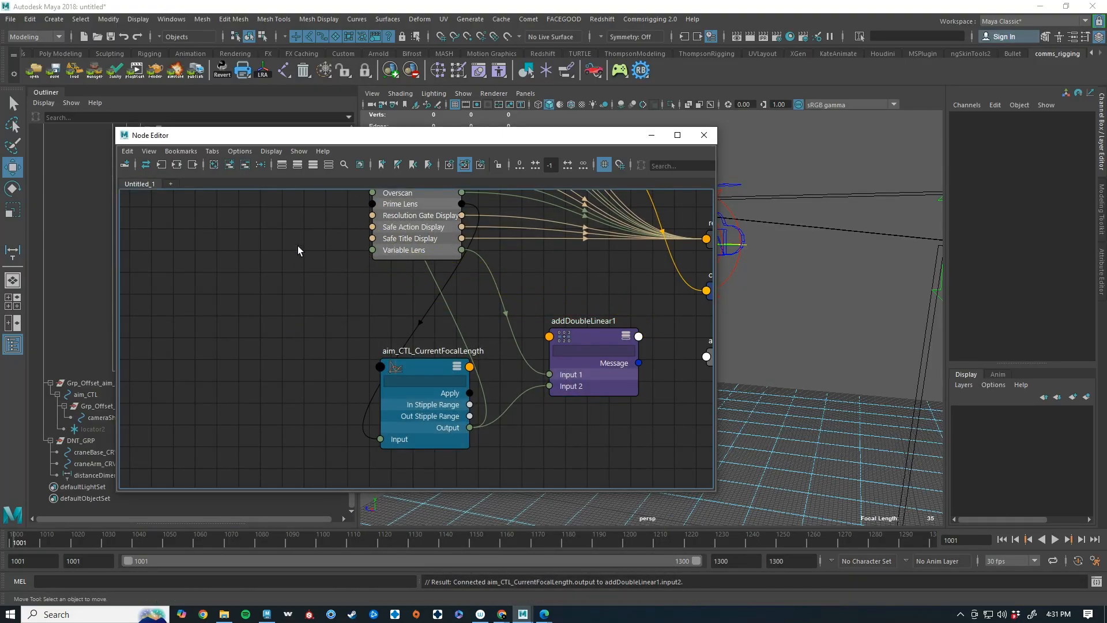
middle_click_drag(317, 258, 326, 334, "alt")
middle_click_drag(341, 285, 323, 344, "alt")
left_click_drag(403, 306, 482, 327)
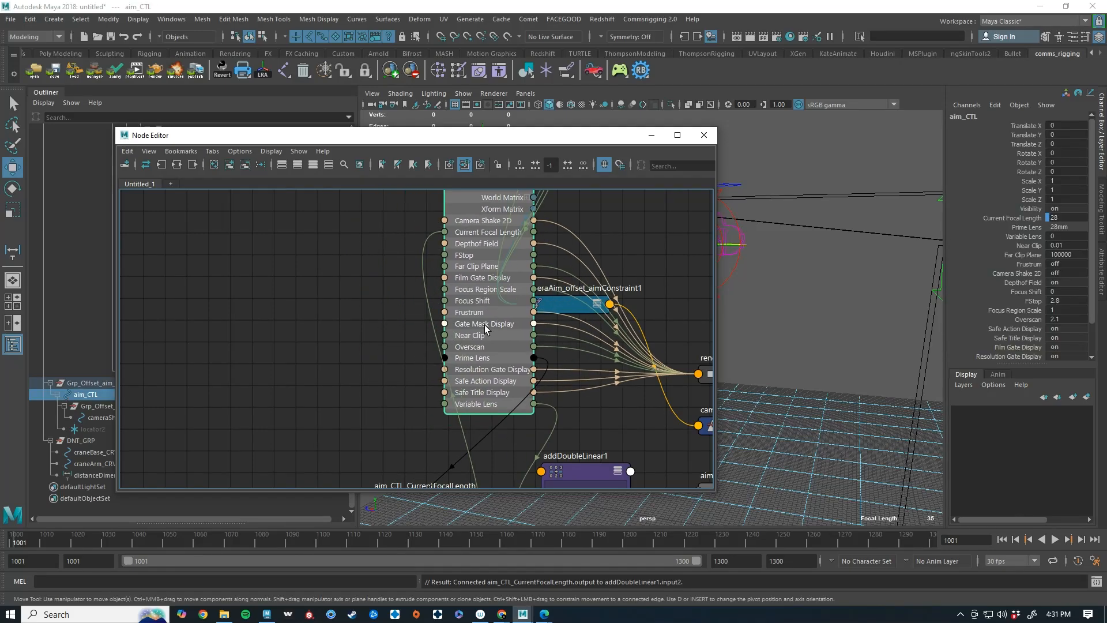
left_click(445, 230)
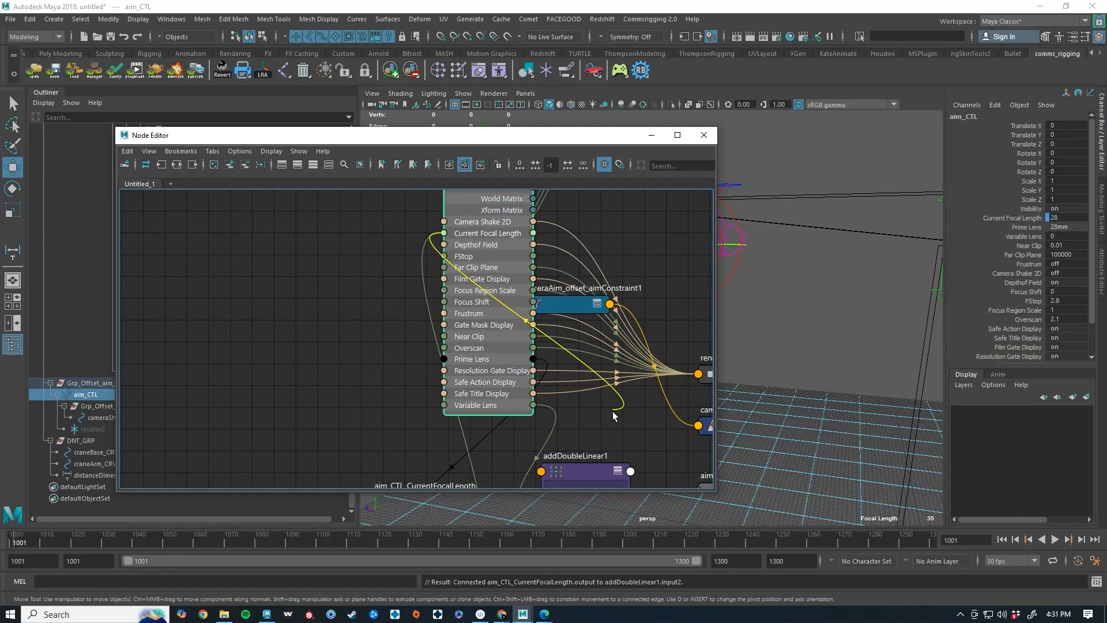
left_click(631, 471)
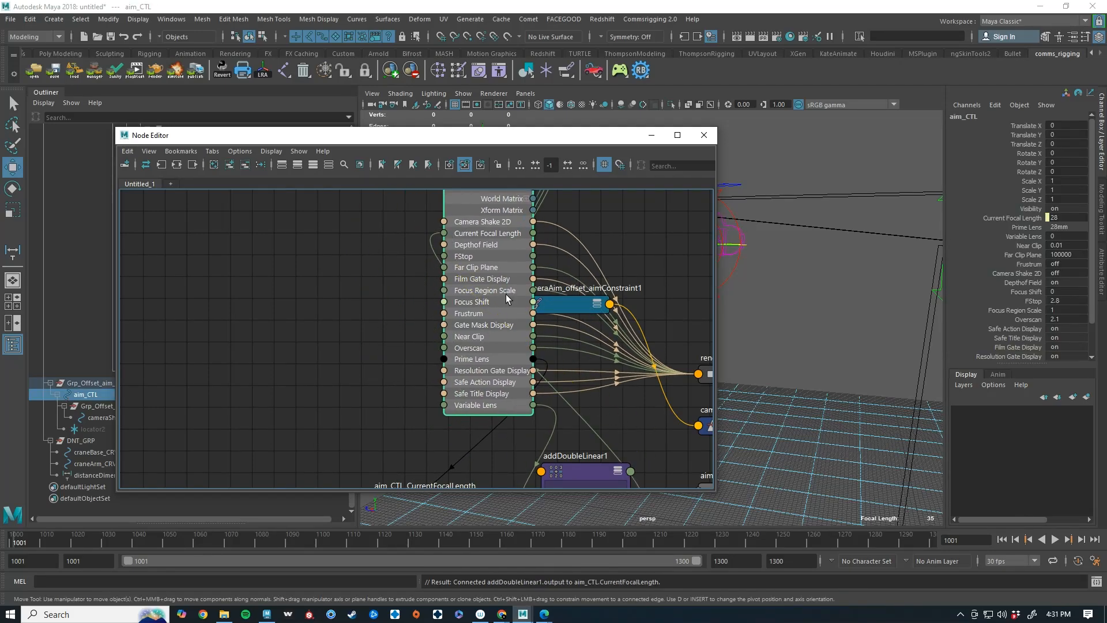
Scrub Prime Lens to 50mm to test the summed focal length, closing the Node Editor
left_click(1024, 219)
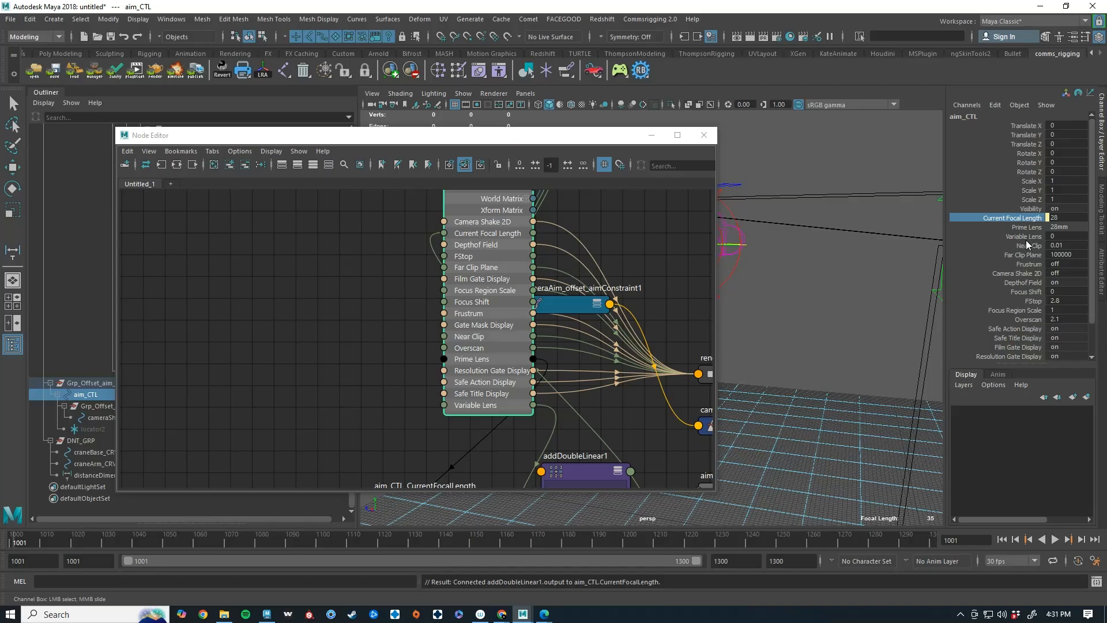
left_click(1026, 228)
middle_click_drag(760, 247, 733, 271)
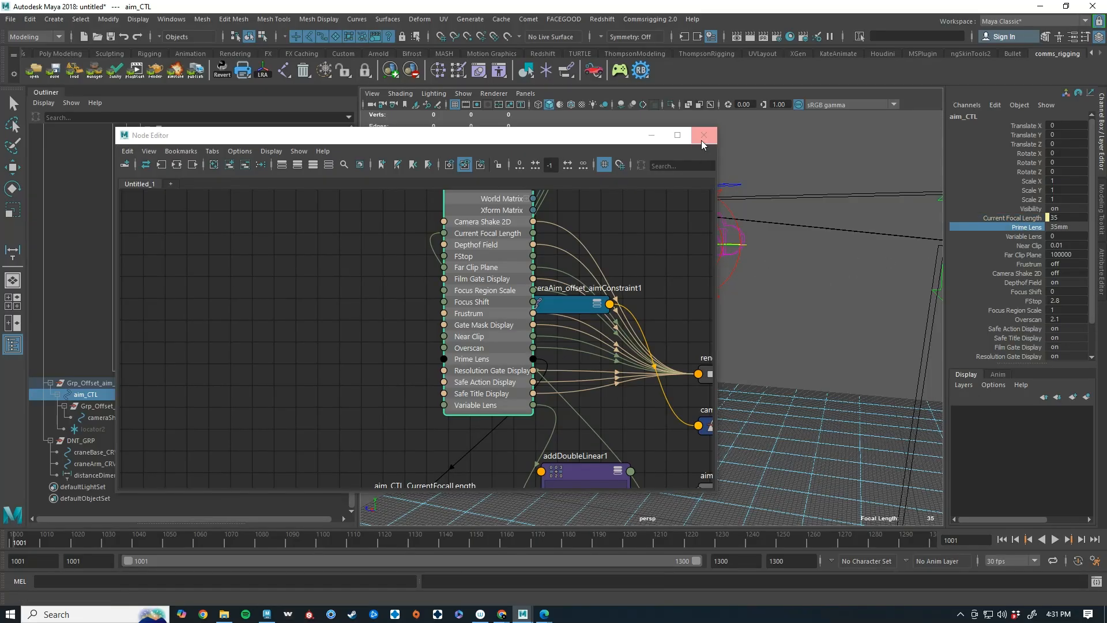
left_click(704, 136)
middle_click_drag(630, 267, 786, 318)
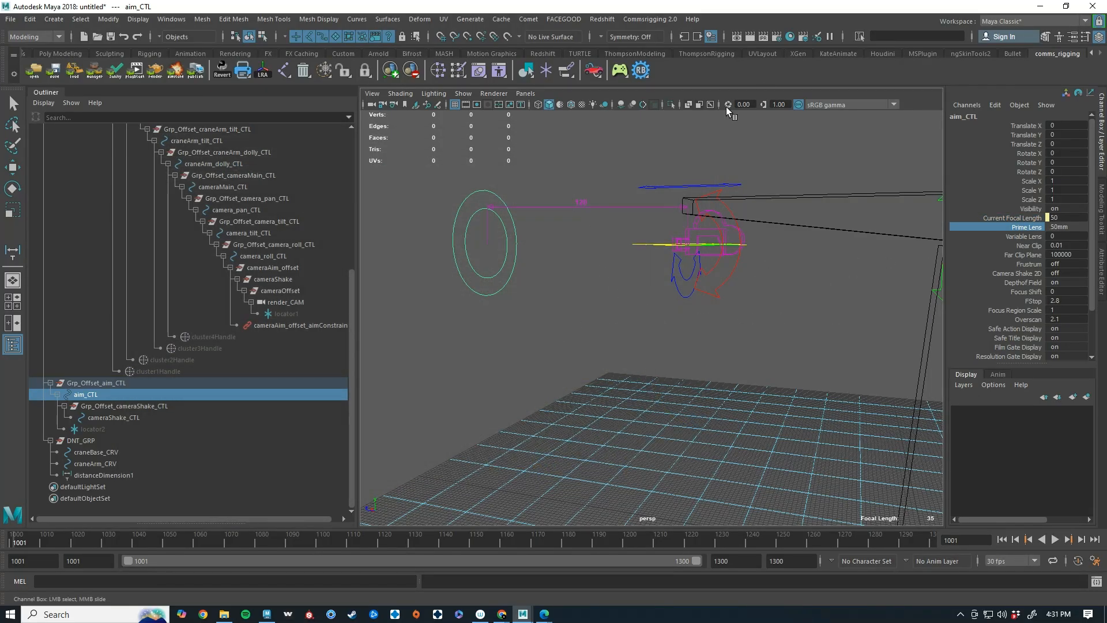
Open the Connection Editor with aim_CTL as the source and load render_CAMShape as the target
left_click(995, 105)
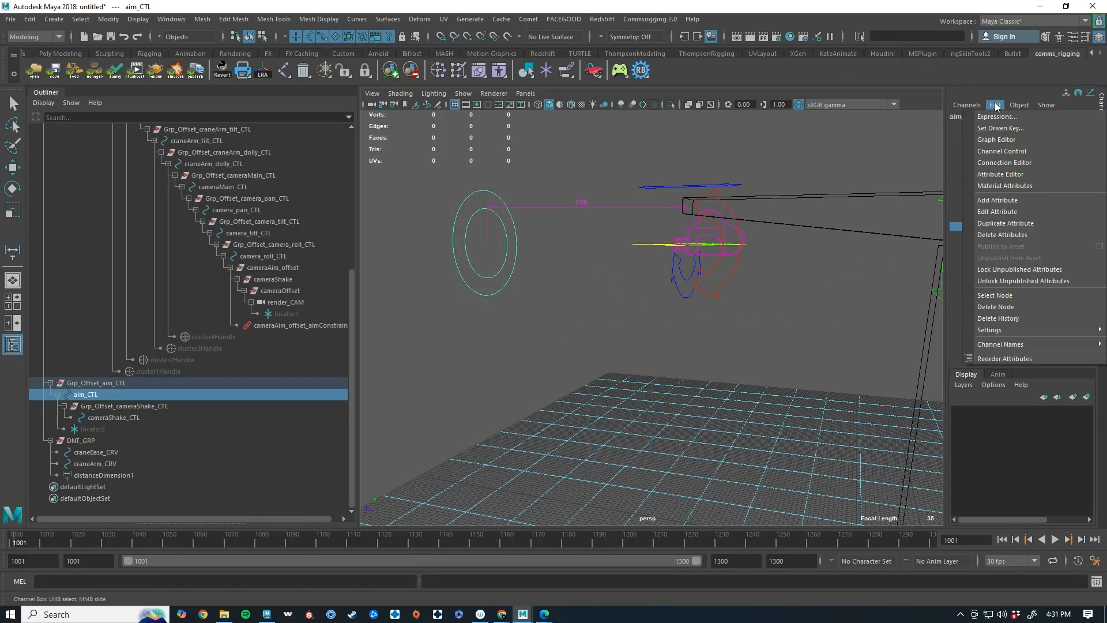
left_click(1005, 162)
left_click(723, 239)
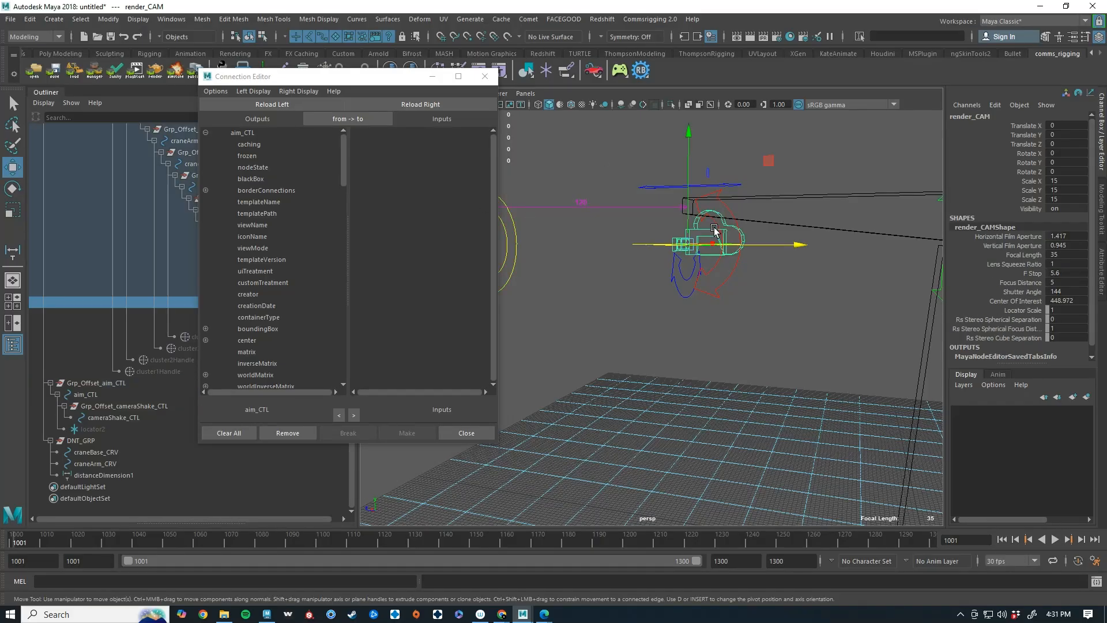
key("w")
key("Down")
left_click(408, 106)
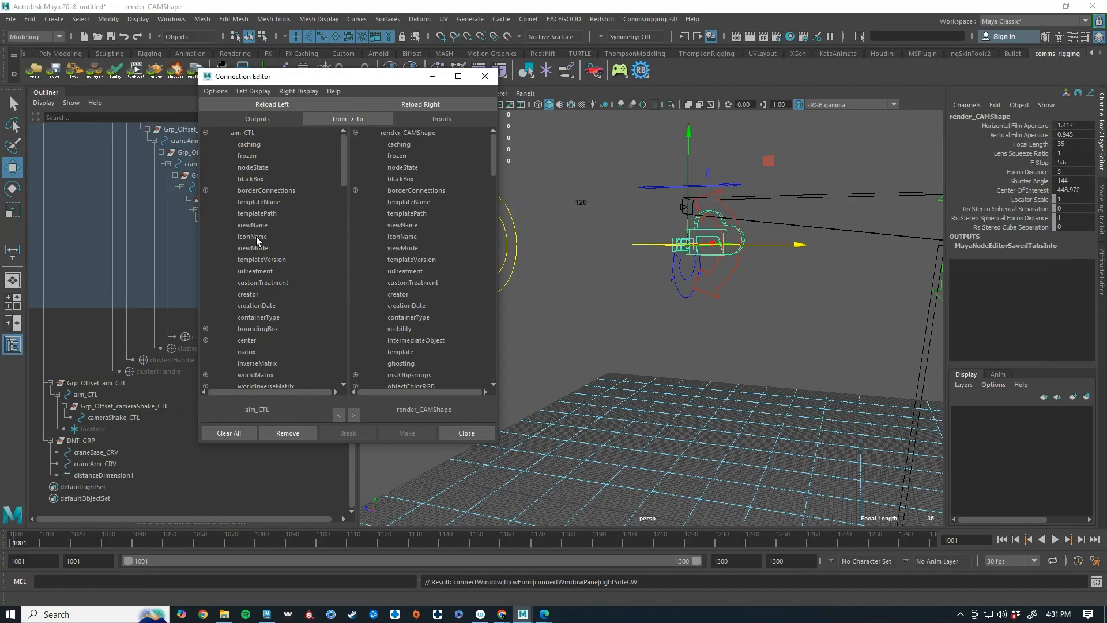
Connect aim_CTL's CurrentFocalLength to focalLength on render_CAMShape and close the Connection Editor
scroll(256, 237, "down", 20)
scroll(271, 197, "down", 7)
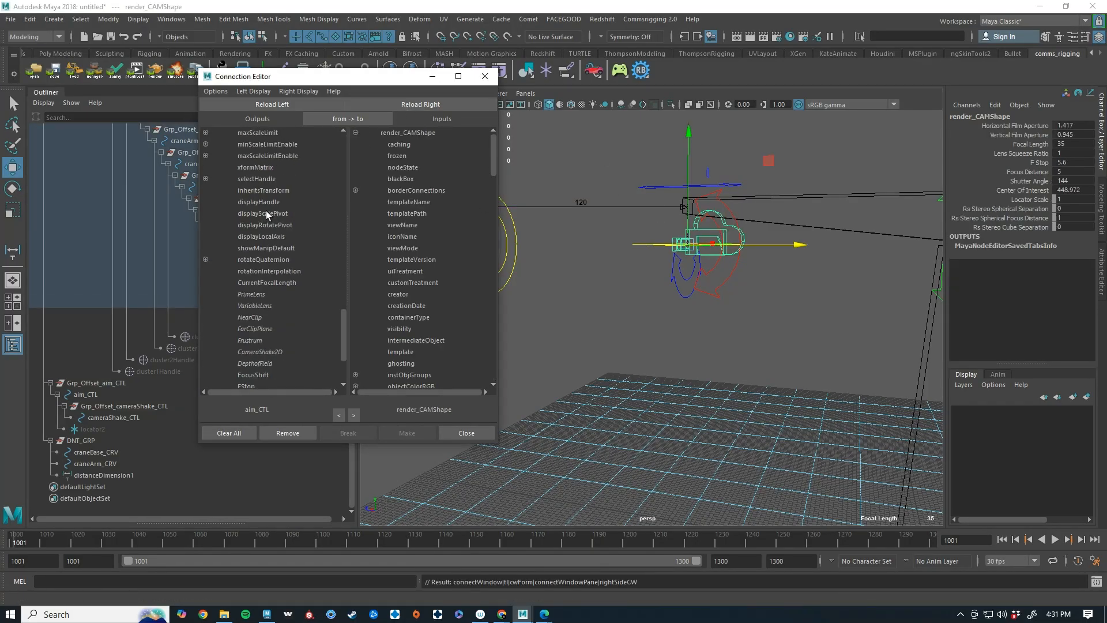
left_click(248, 192)
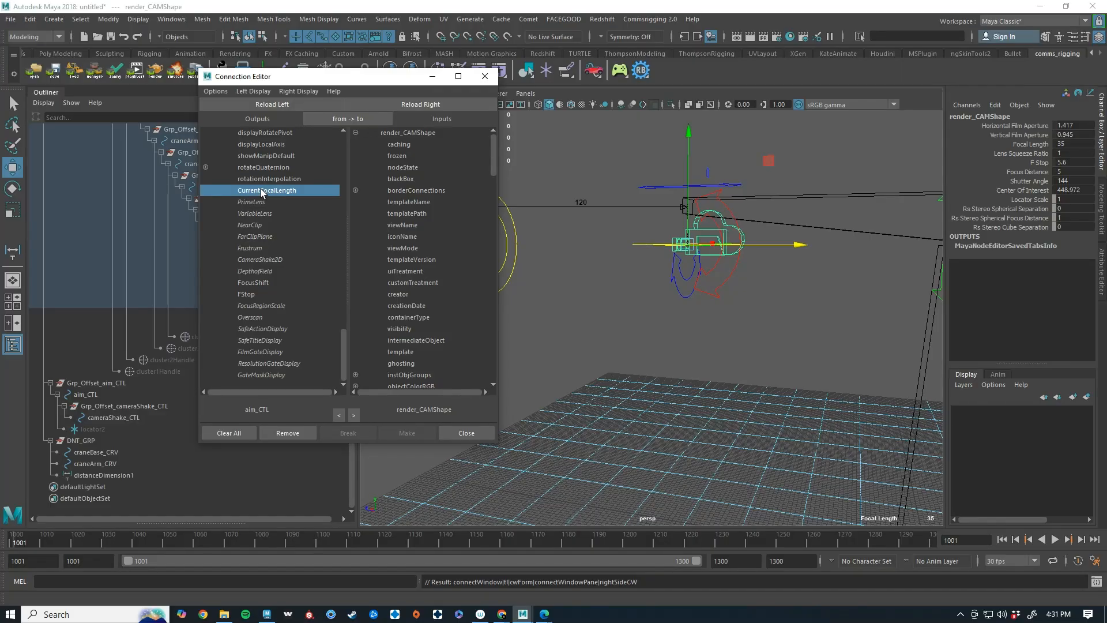
scroll(432, 231, "down", 5)
scroll(431, 228, "down", 6)
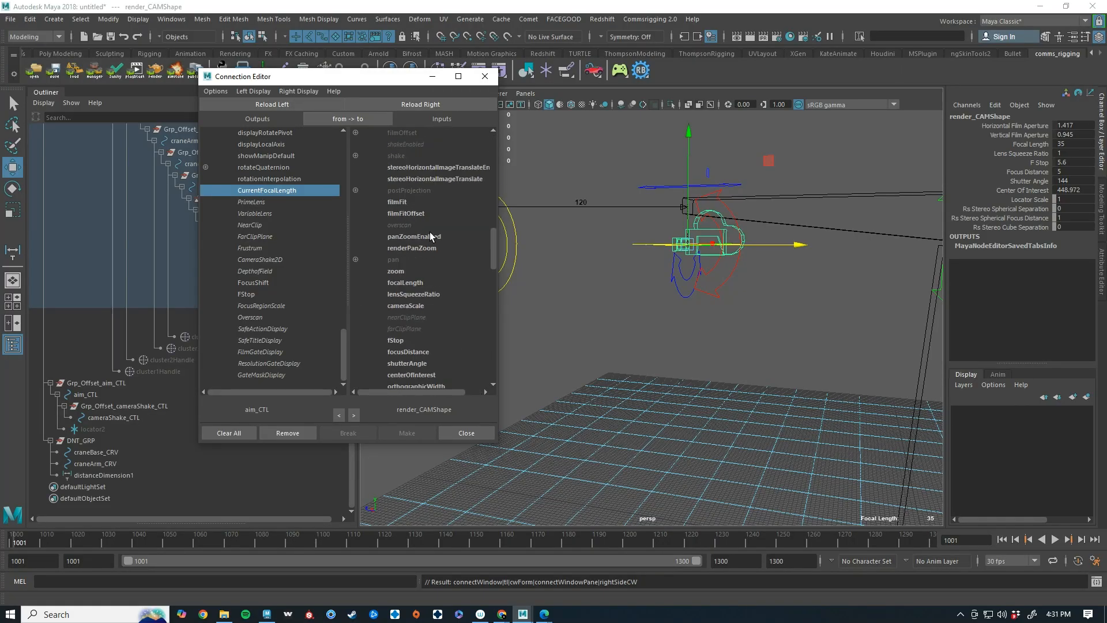
left_click(404, 283)
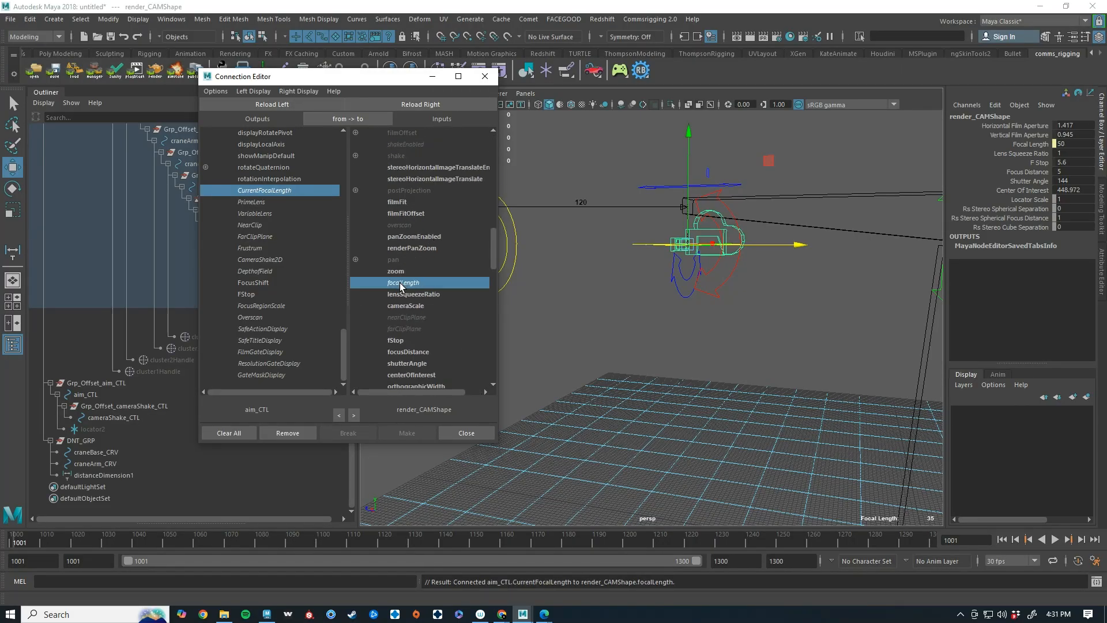
left_click(456, 432)
Select aim_CTL and scrub its Prime Lens through values down to 12mm to test the camera connection
left_click(531, 283)
left_click_drag(530, 283, 501, 259)
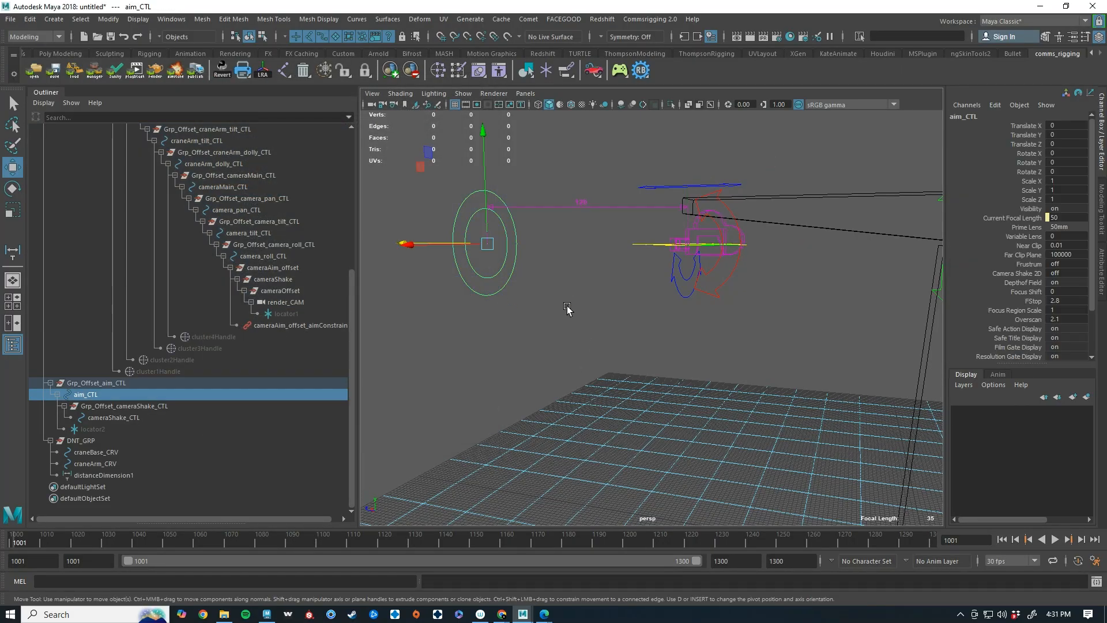
left_click(1026, 226)
middle_click_drag(981, 235, 425, 333)
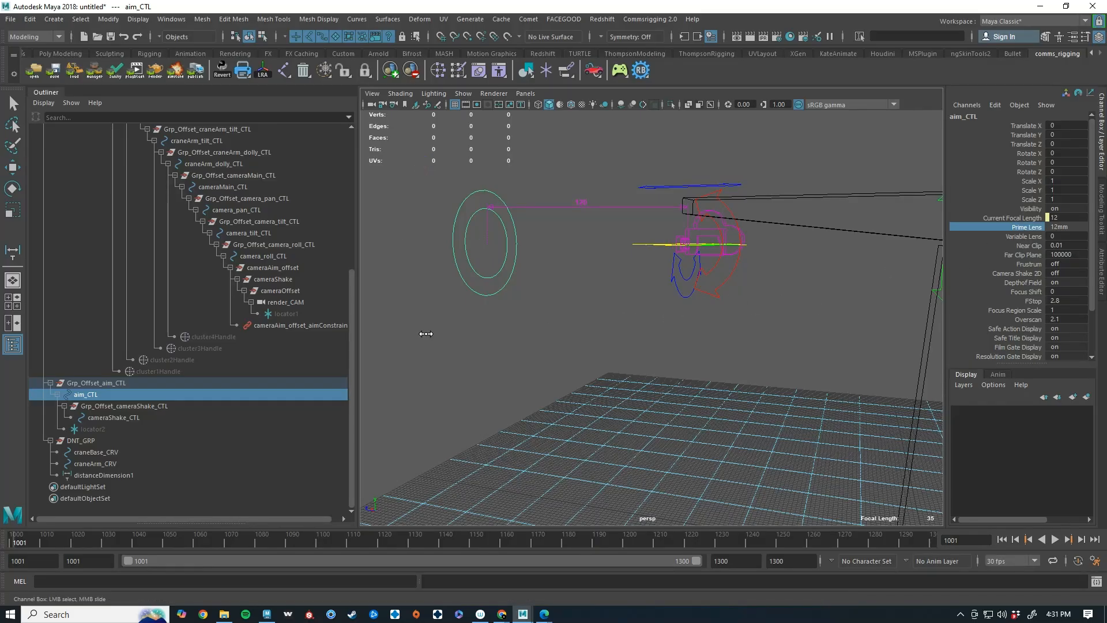
Turn on Frustrum for aim_CTL and scrub Prime Lens between 50mm and 28mm to check the camera's view cone
left_click(950, 265)
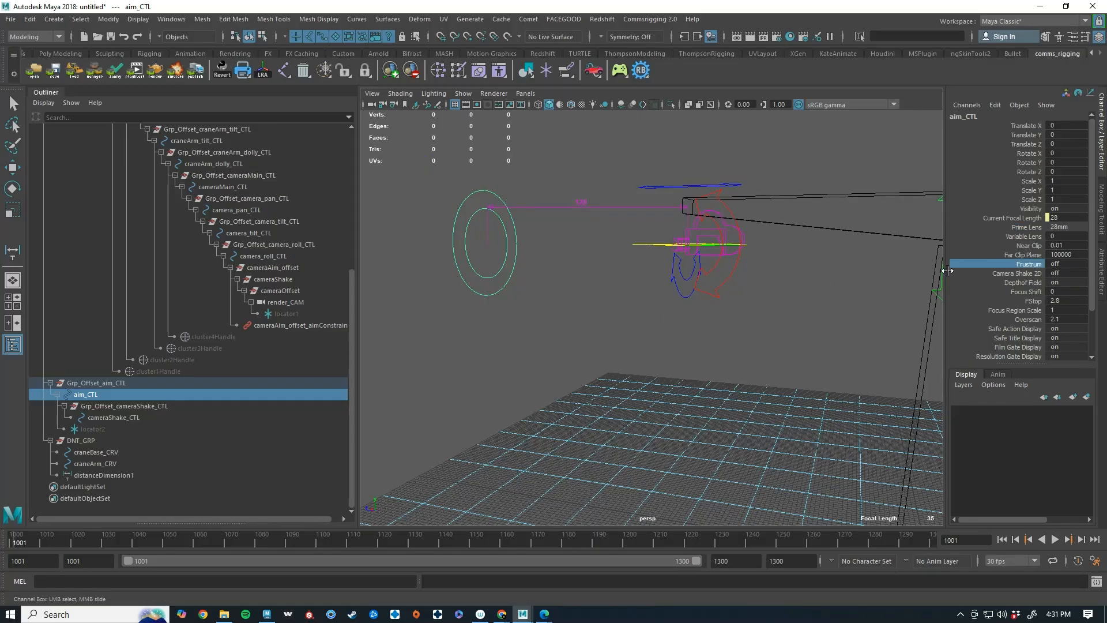
left_click(1009, 227)
middle_click_drag(1009, 227, 622, 272)
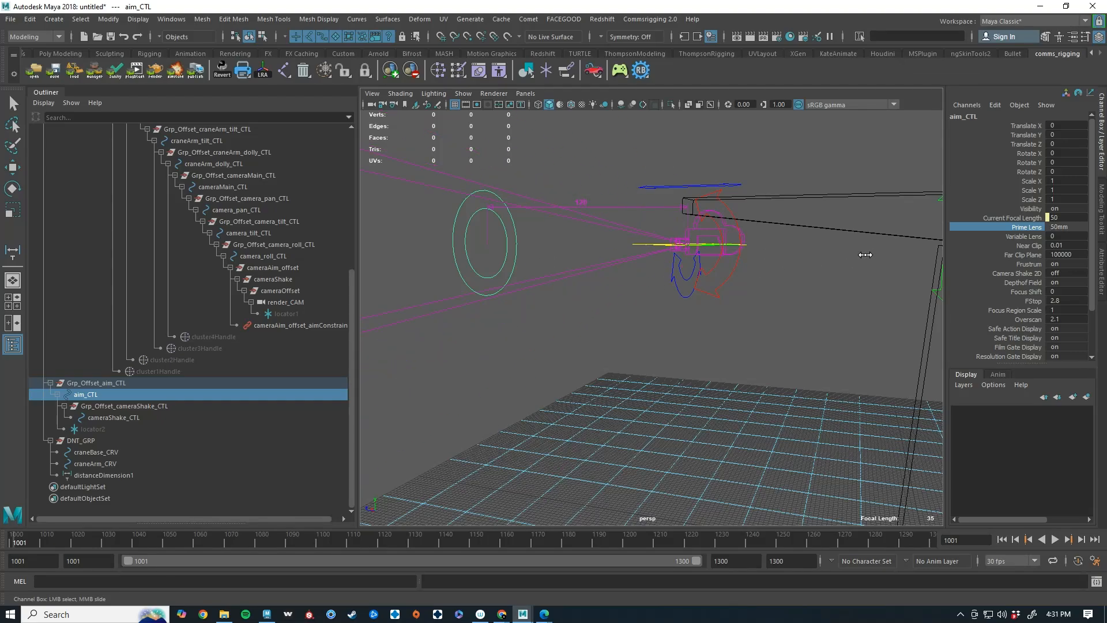
middle_click_drag(931, 229, 753, 288)
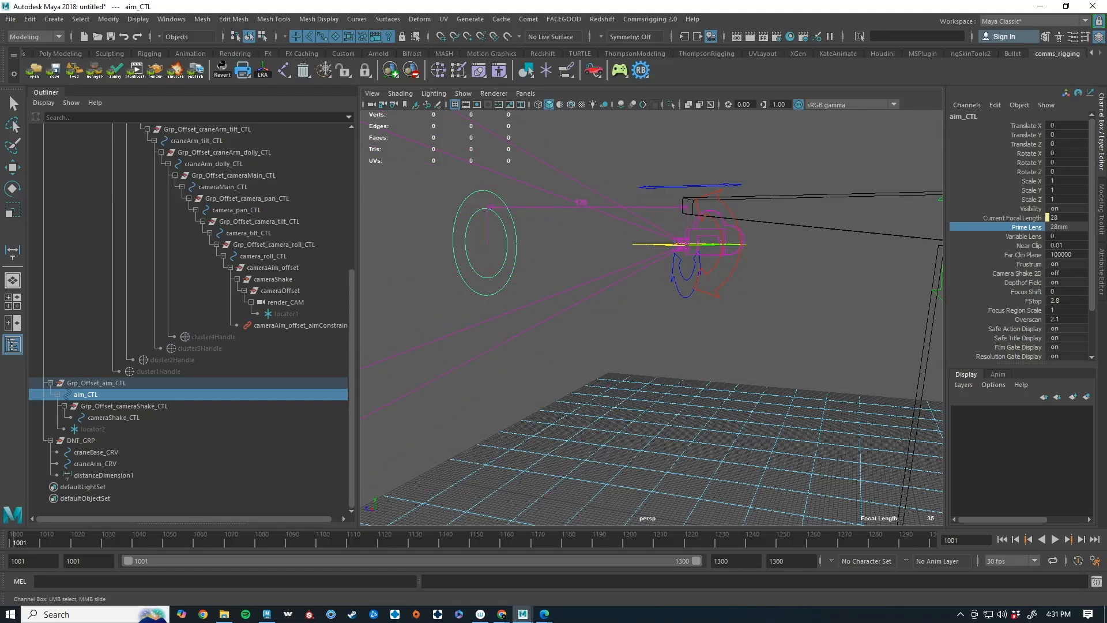